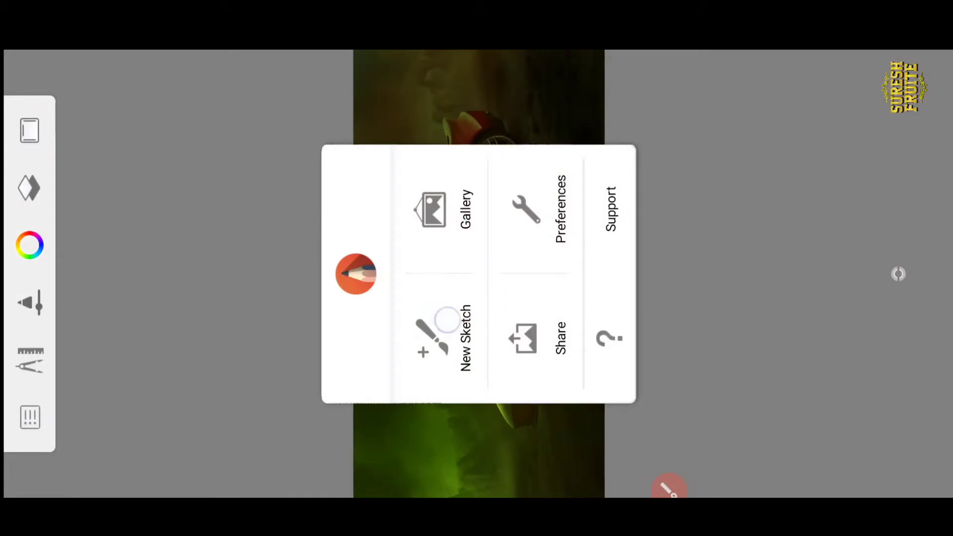
Save the current sketch and start a new blank canvas
click(447, 319)
click(472, 237)
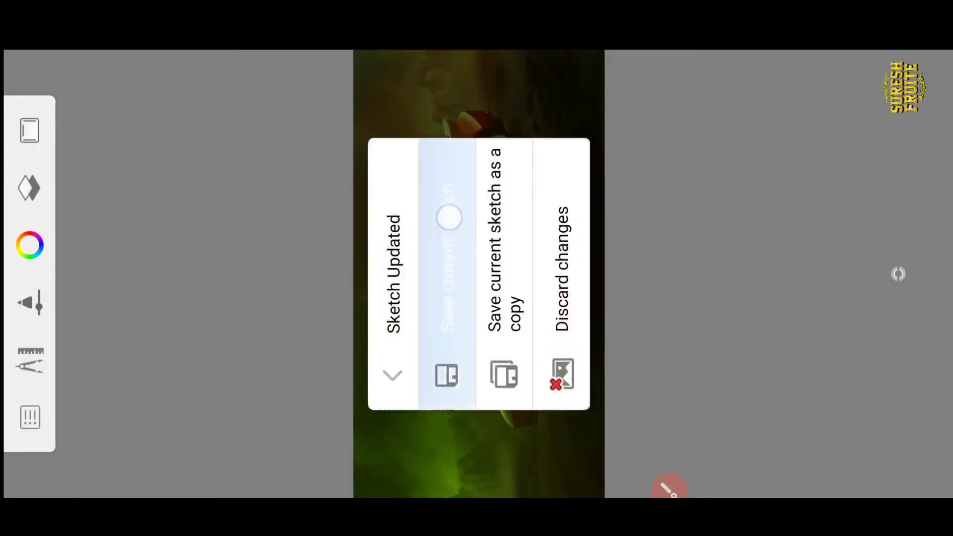
click(448, 217)
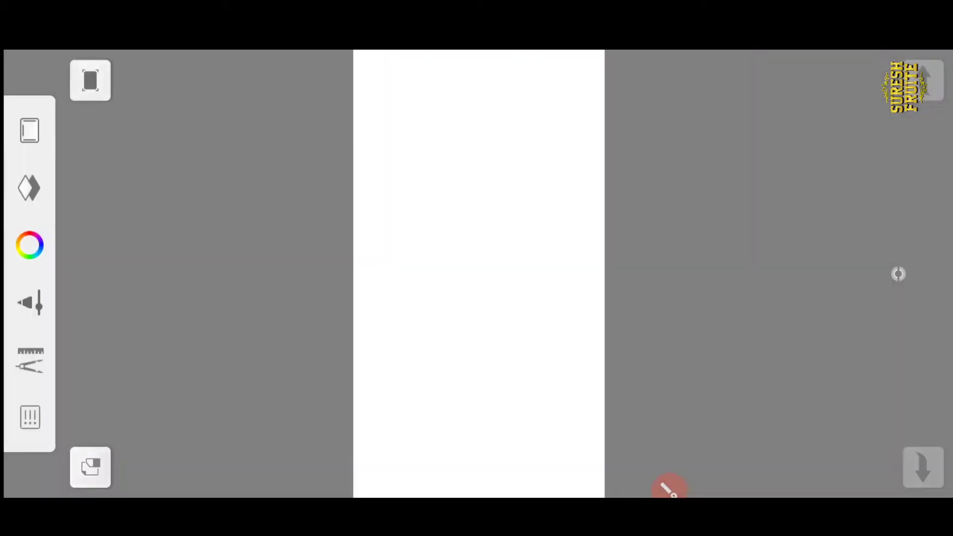
Launch Import Image to bring up the phone's recent photos
click(30, 360)
click(314, 277)
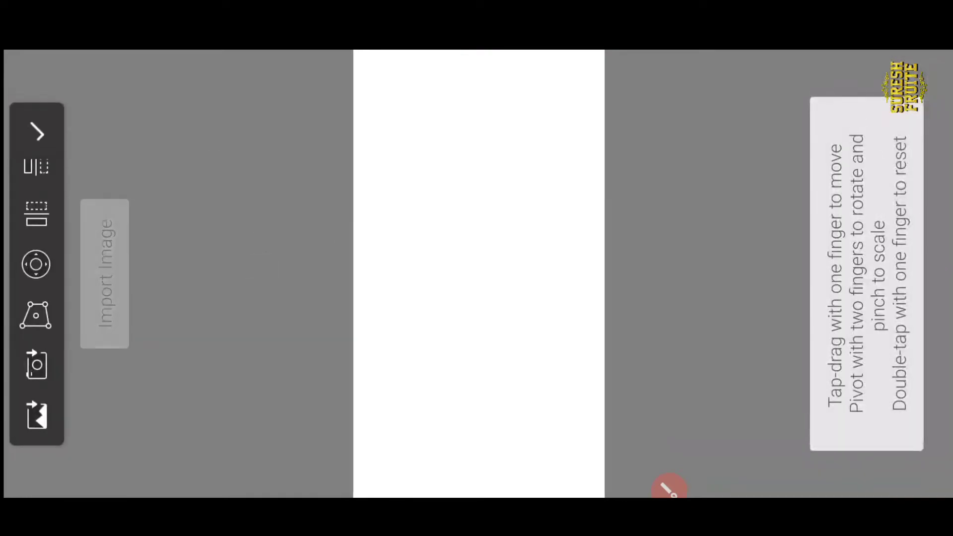
click(34, 415)
Import the red sports car photo, resize and tilt it, and confirm its placement
scroll(505, 268, right, 10)
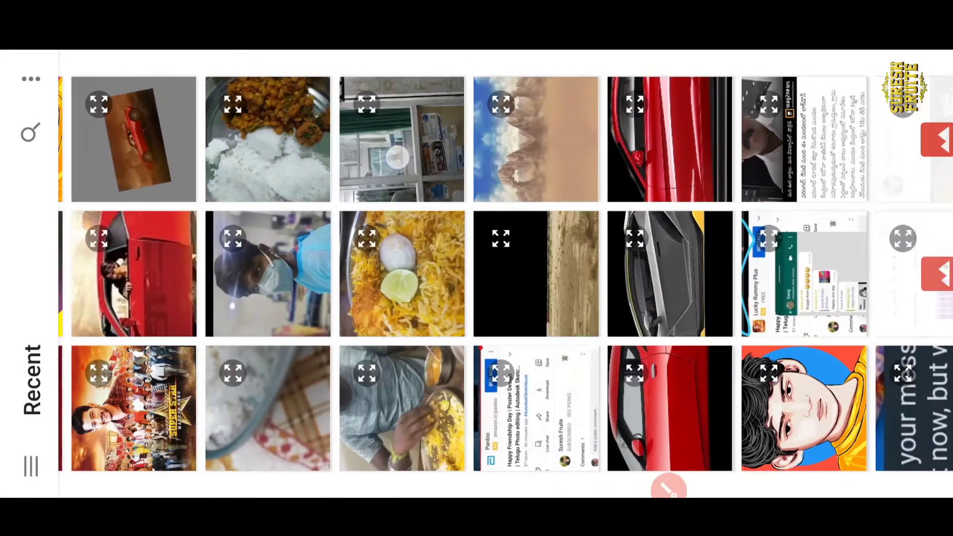
click(438, 384)
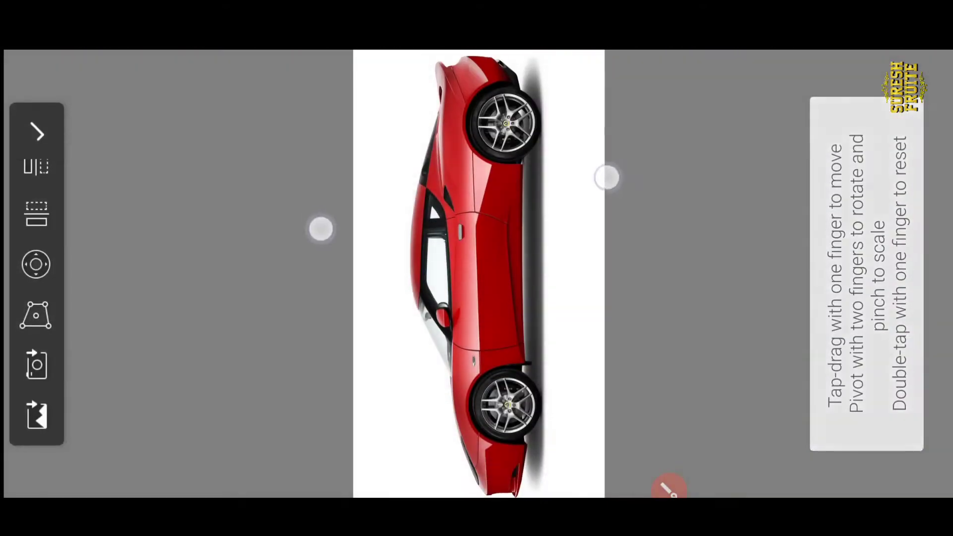
mouse_move(319, 228)
mouse_down()
mouse_move(359, 263)
mouse_move(325, 240)
mouse_move(259, 225)
mouse_up()
click(37, 132)
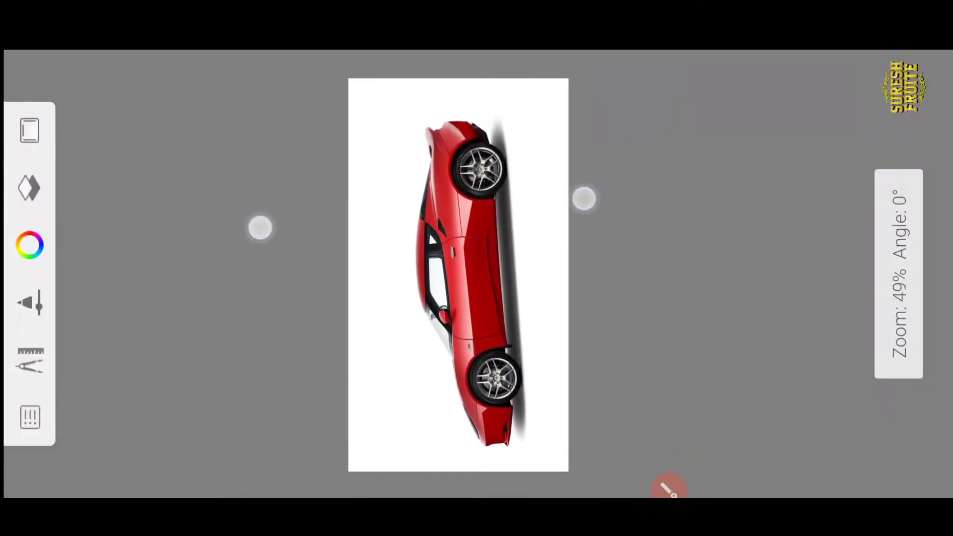
Import the desert landscape photo, scale it over the canvas, and move its layer below the car
click(35, 362)
click(243, 276)
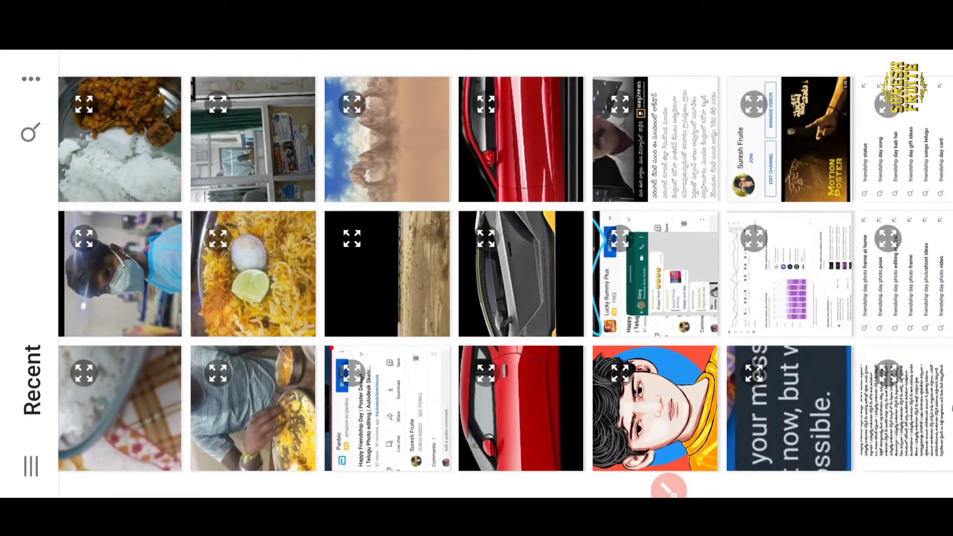
click(417, 140)
mouse_move(326, 231)
mouse_down()
mouse_move(302, 266)
mouse_move(226, 229)
mouse_up()
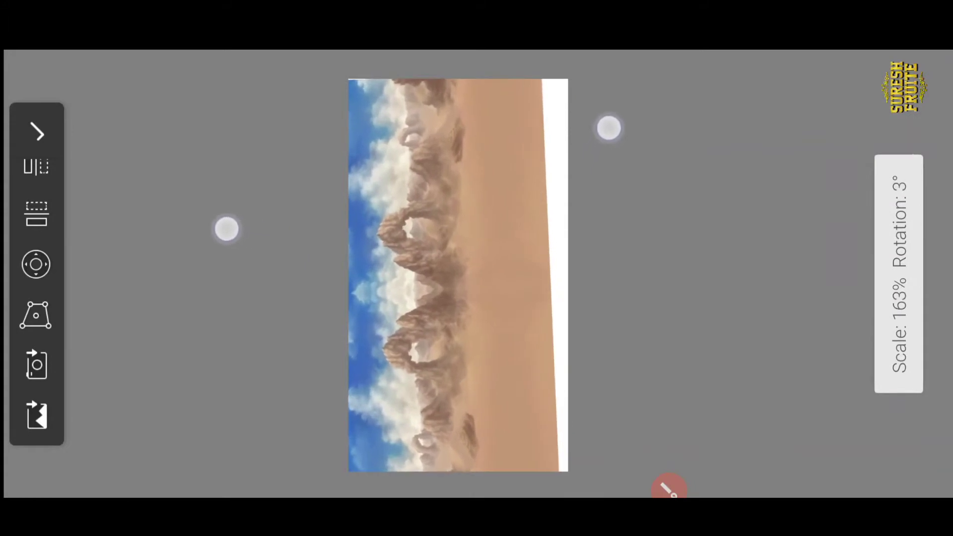
click(37, 133)
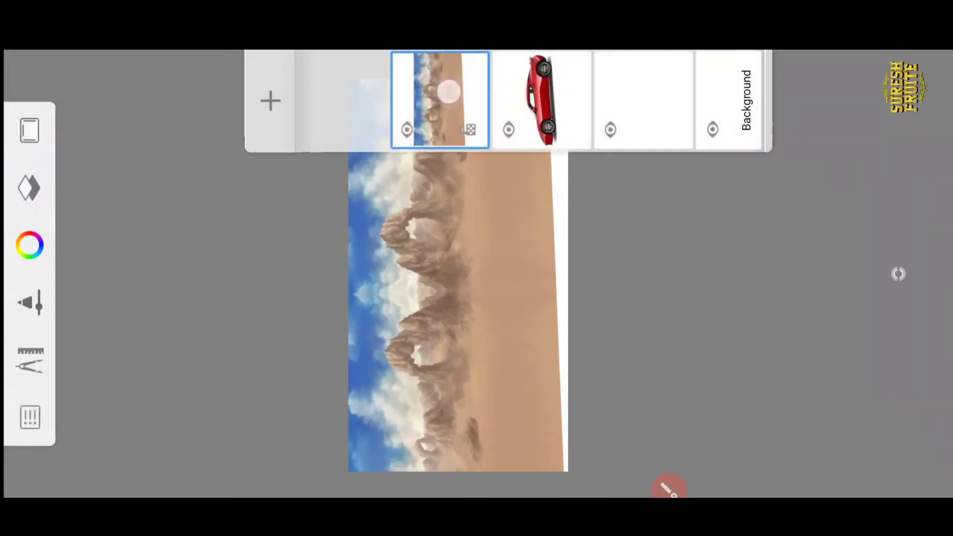
drag(449, 89, 546, 99)
click(30, 130)
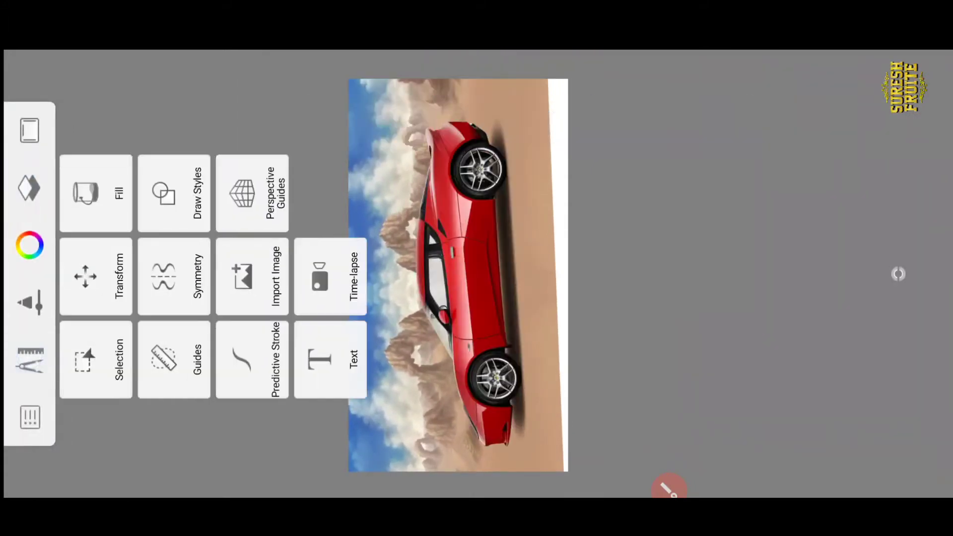
click(288, 276)
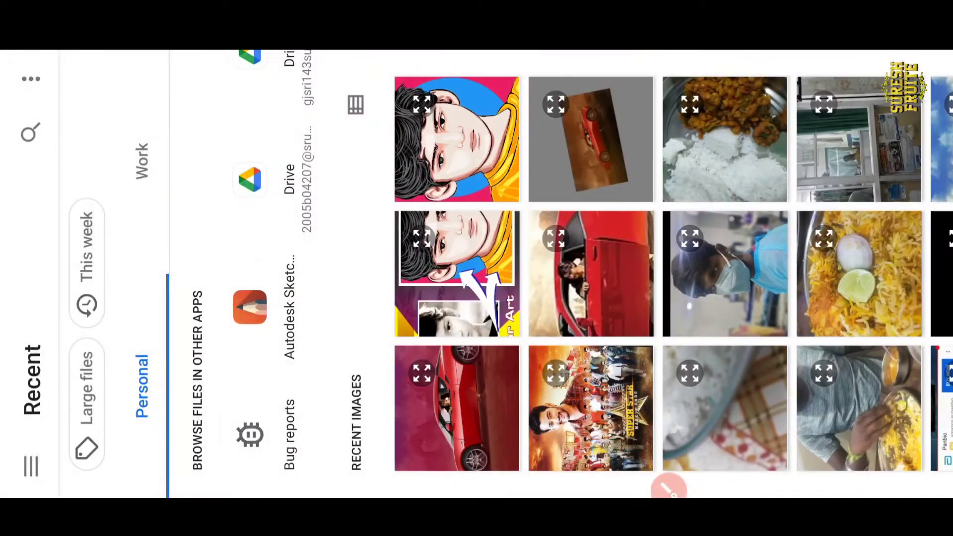
Place the sandy desert-ground photo at 123% scale, tilted 6°, and open the brush library
scroll(496, 248, down, 5)
click(500, 138)
mouse_move(580, 171)
mouse_down()
mouse_move(583, 145)
mouse_move(596, 162)
mouse_up()
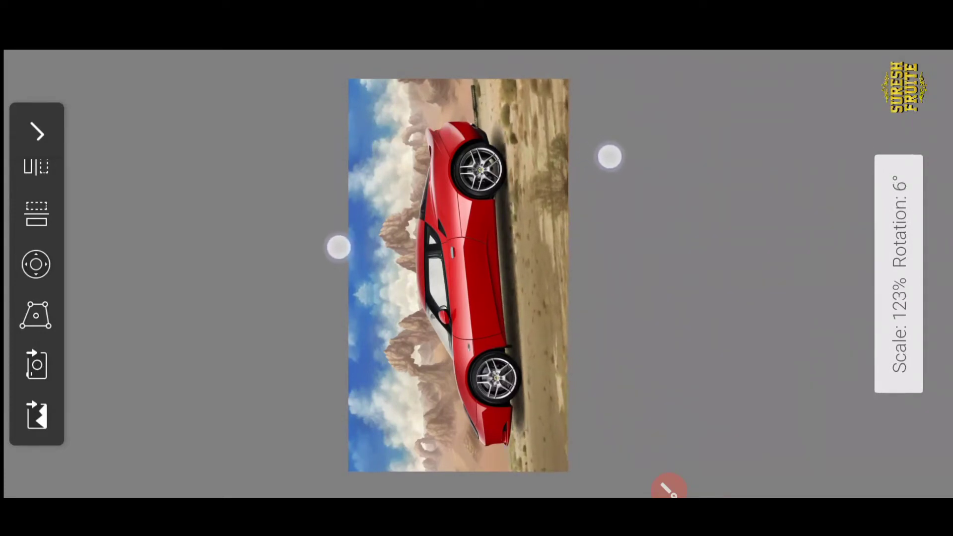
click(37, 133)
drag(595, 162, 575, 213)
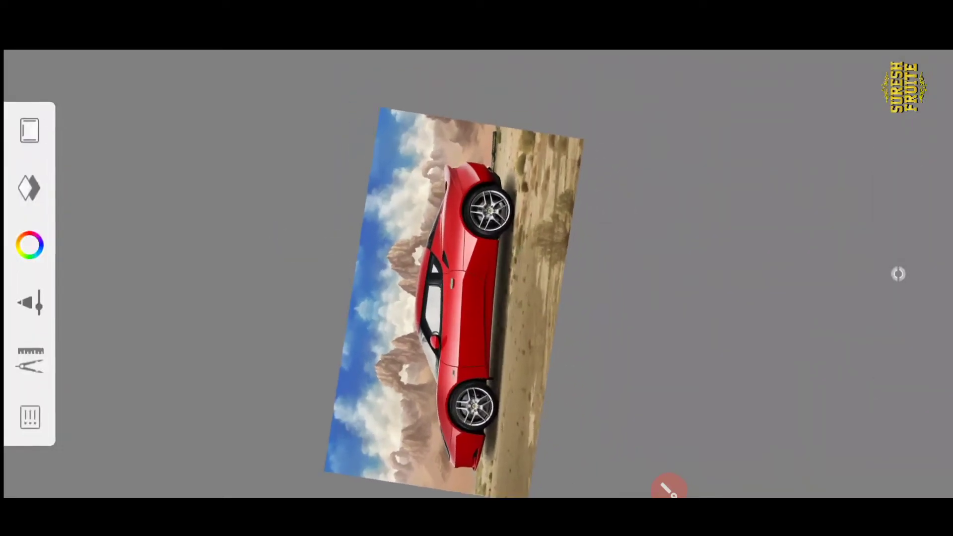
click(30, 302)
drag(562, 165, 720, 168)
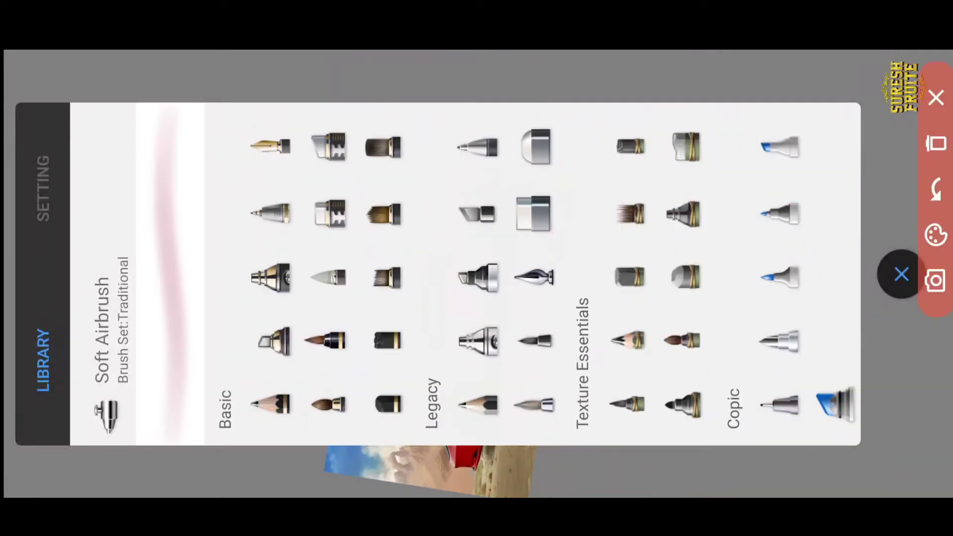
Select the Soft Eraser, enlarge it, and set its opacity to 100%
click(535, 146)
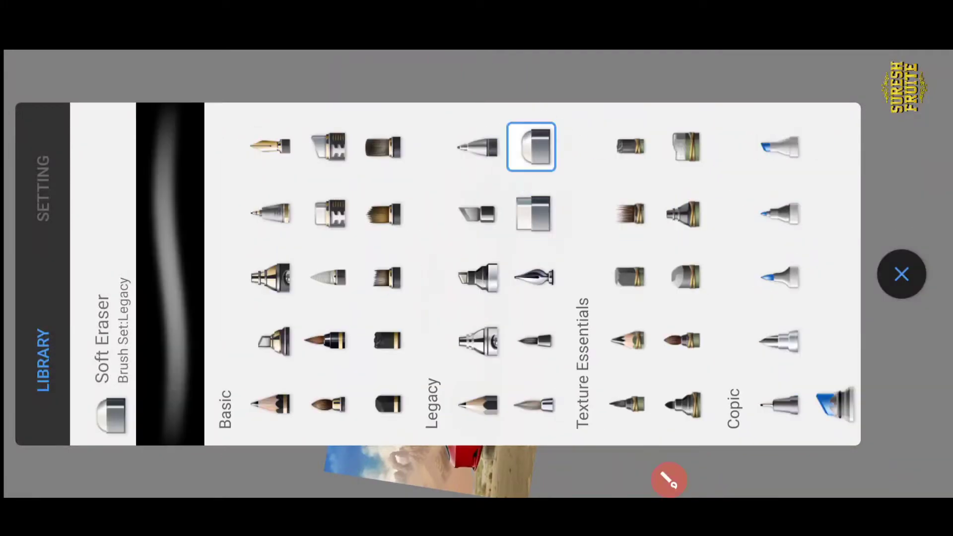
click(901, 273)
drag(446, 198, 447, 298)
drag(347, 248, 248, 199)
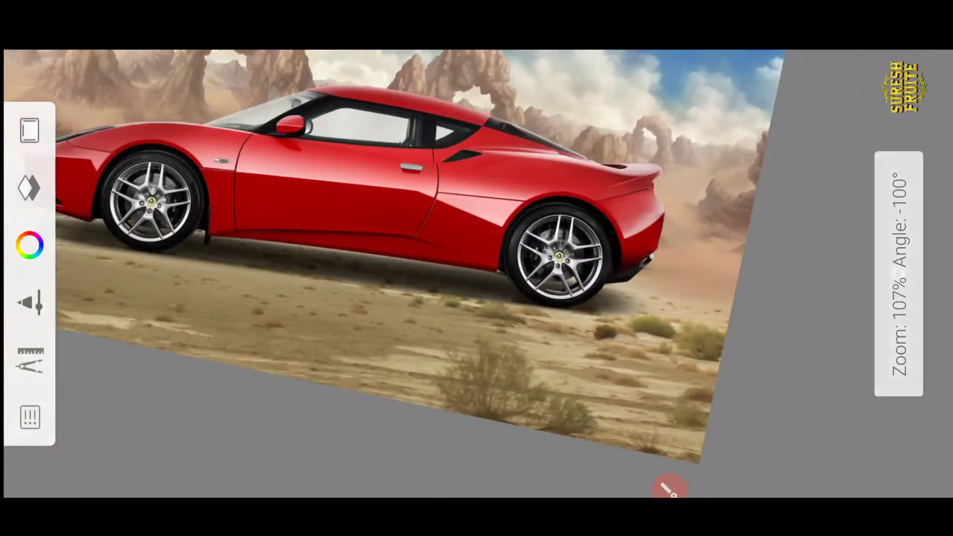
mouse_move(782, 382)
mouse_down()
mouse_move(287, 212)
mouse_move(424, 296)
mouse_up()
drag(582, 304, 340, 247)
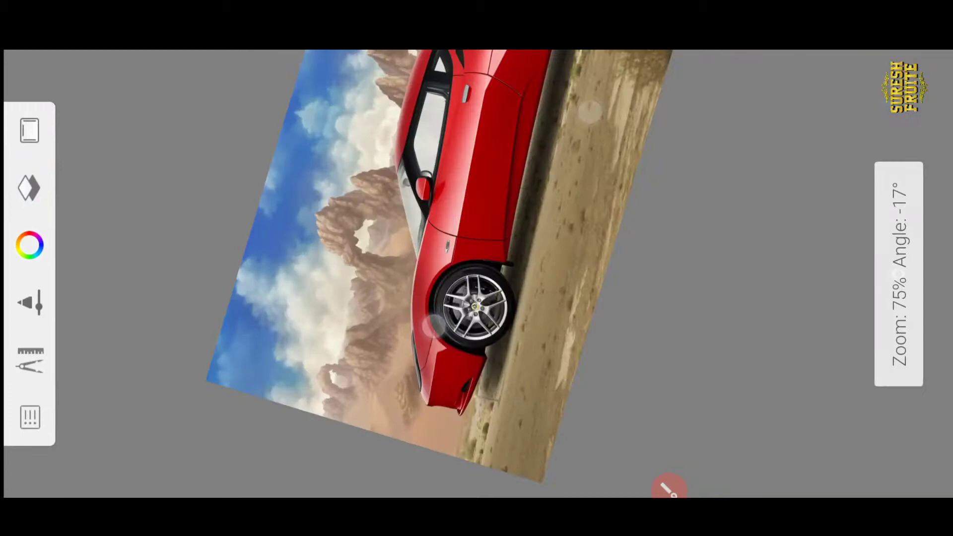
drag(702, 343, 496, 322)
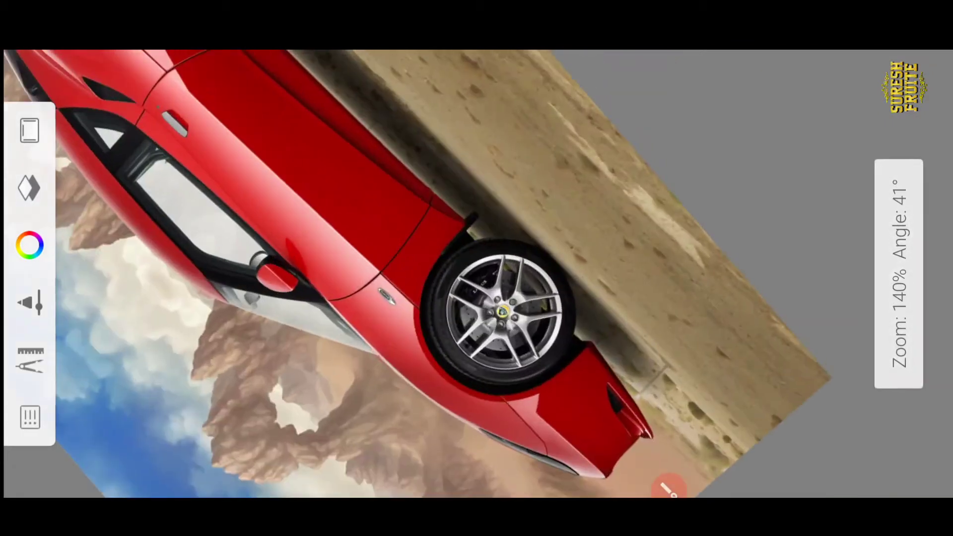
mouse_move(479, 265)
mouse_down()
mouse_move(645, 407)
mouse_move(645, 348)
mouse_up()
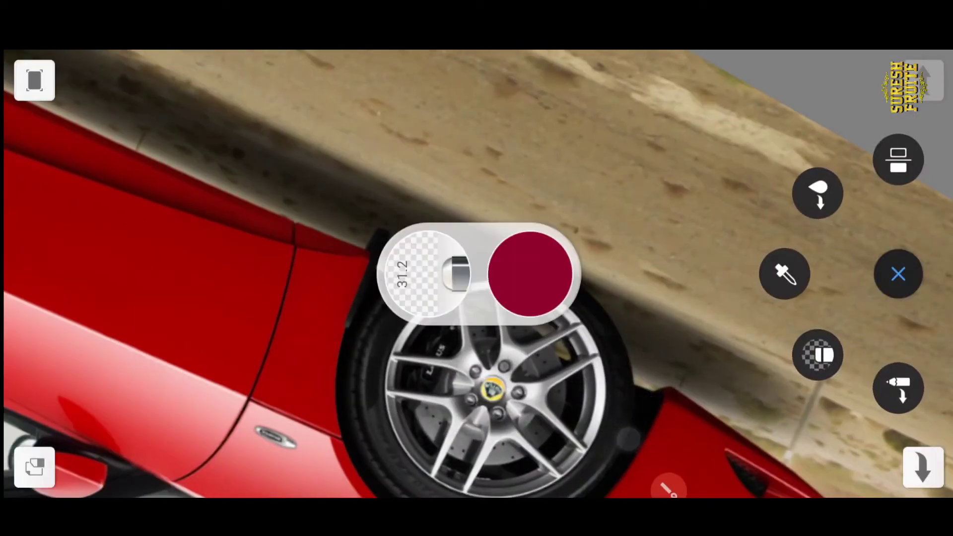
click(898, 274)
Erase the dark shadow band above the front tyre and along the car's side
drag(623, 203, 421, 201)
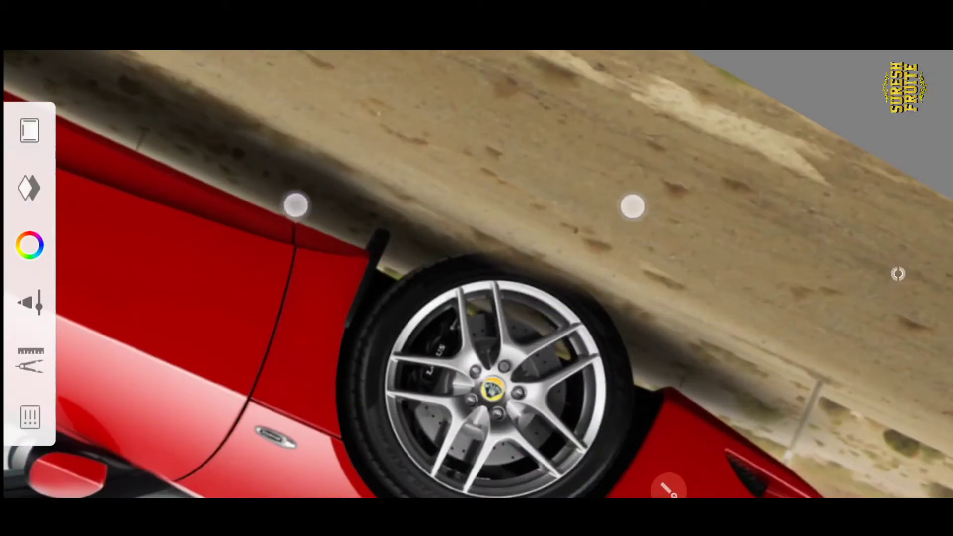
drag(632, 206, 495, 243)
drag(660, 313, 647, 283)
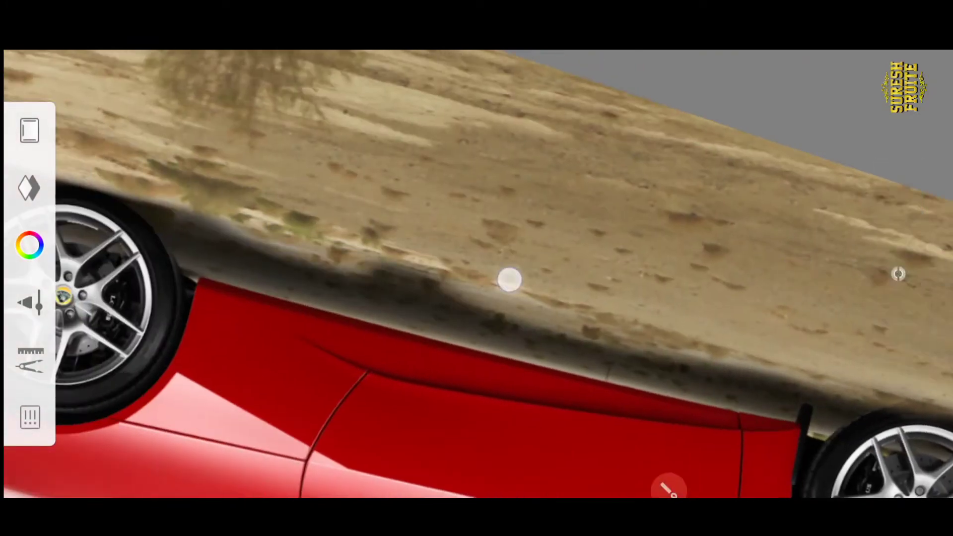
drag(509, 279, 354, 278)
mouse_move(781, 266)
mouse_down()
mouse_move(621, 198)
mouse_move(709, 160)
mouse_move(895, 272)
mouse_move(784, 274)
mouse_up()
click(895, 273)
click(898, 274)
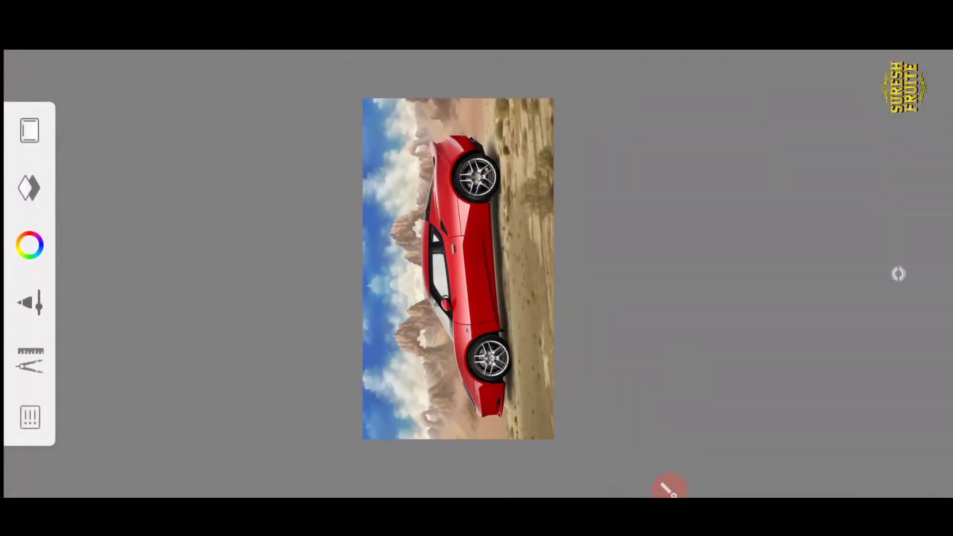
Import the photo of the man leaning out of the red car and confirm it
click(29, 360)
click(307, 275)
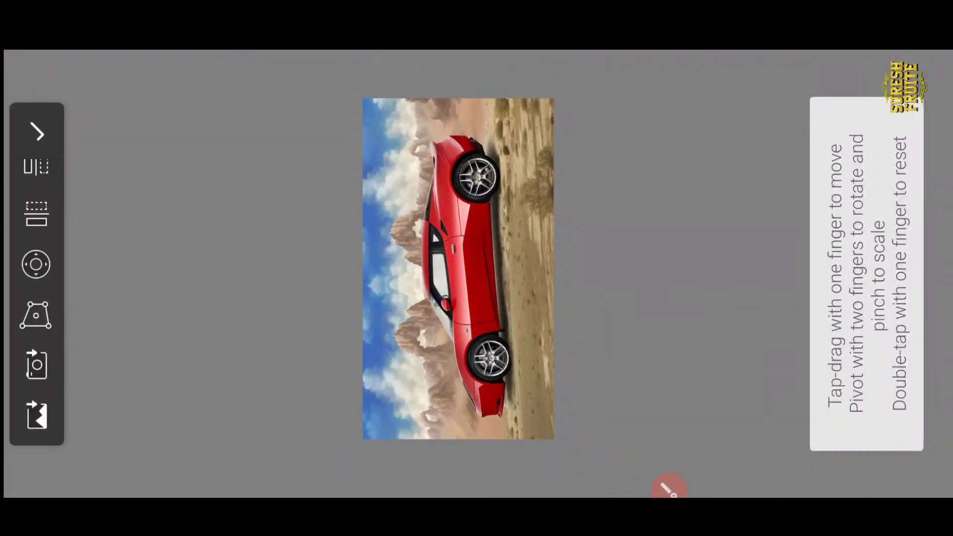
click(37, 416)
click(590, 268)
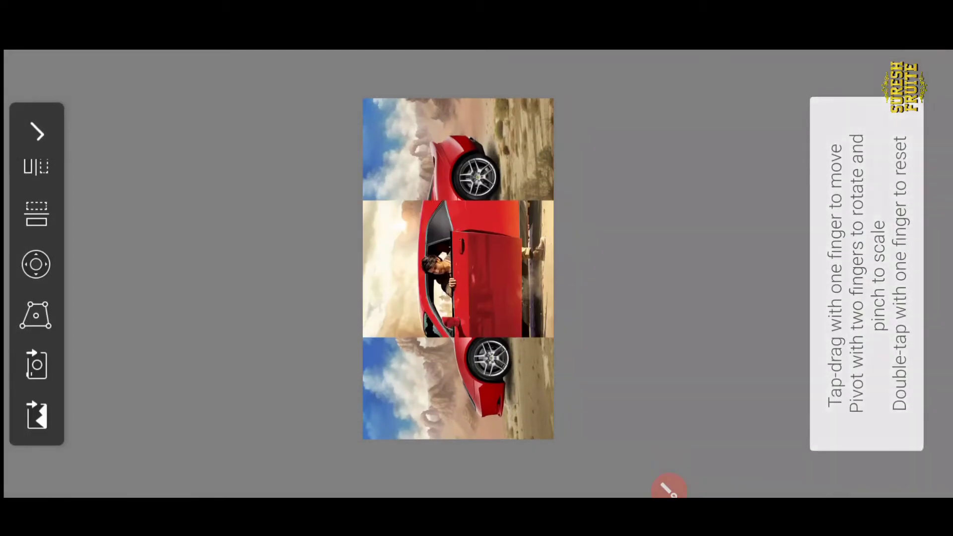
click(37, 133)
Duplicate the man-in-car photo layer and scale it down to about 81%
click(30, 188)
click(347, 99)
click(99, 145)
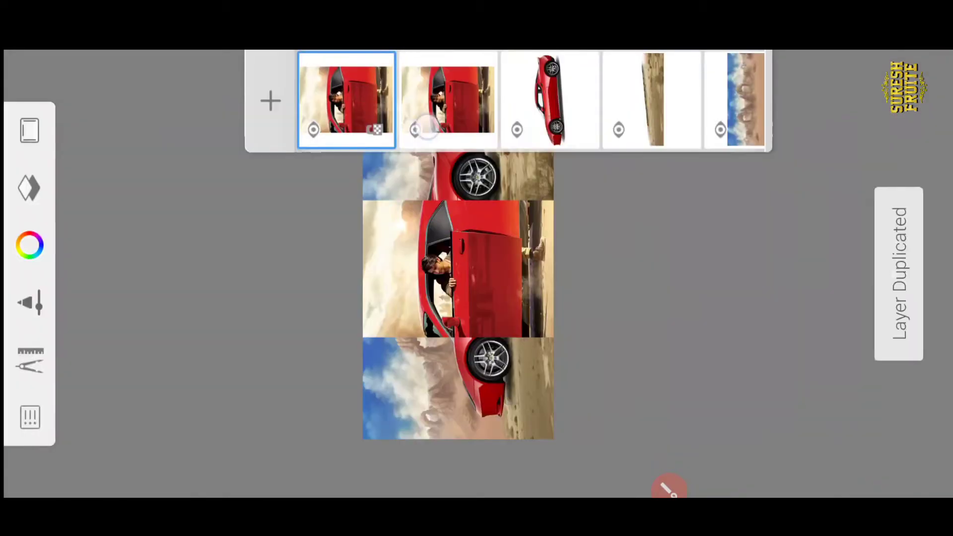
click(29, 360)
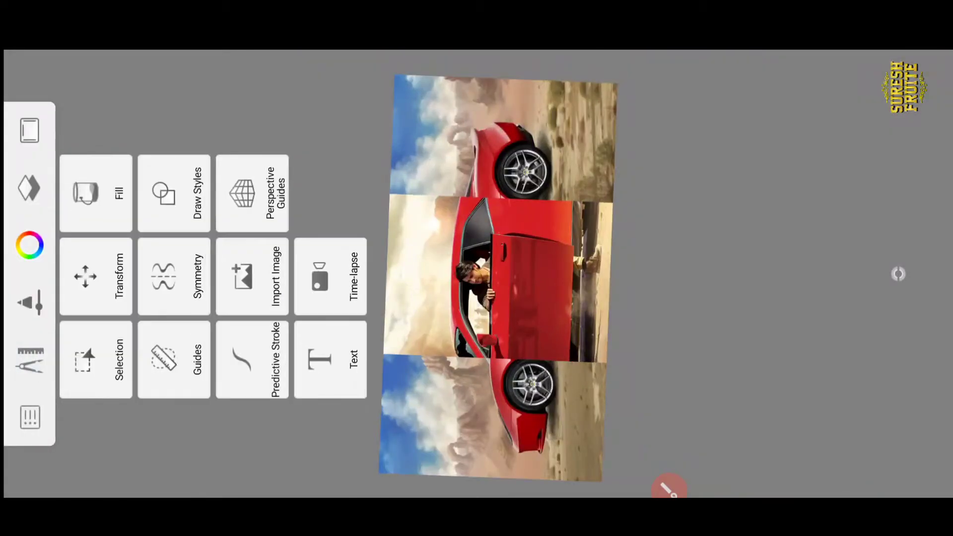
click(85, 272)
mouse_move(591, 171)
mouse_down()
mouse_move(572, 168)
mouse_move(580, 168)
mouse_move(565, 193)
mouse_up()
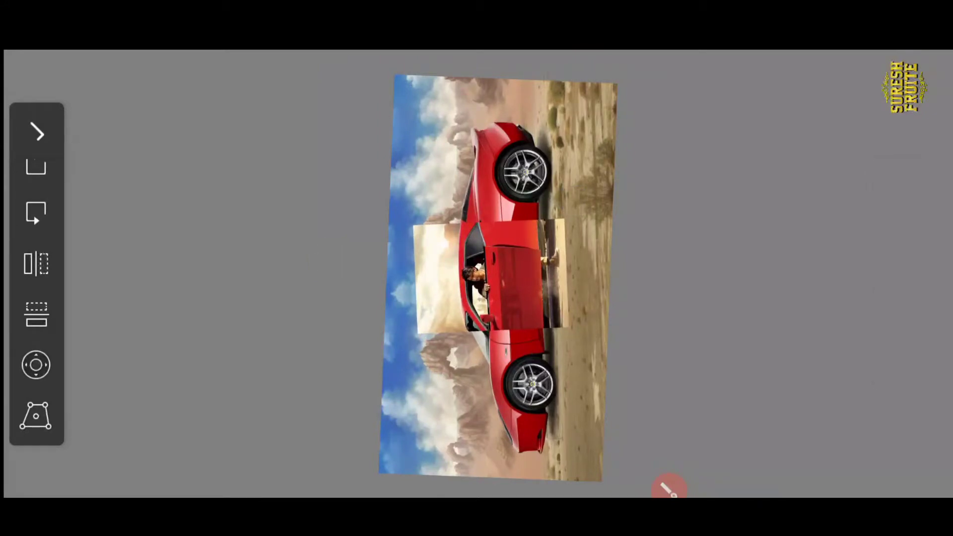
Reduce the eraser size and adjust the brush controls for blending the door seam
scroll(494, 277, up, 2)
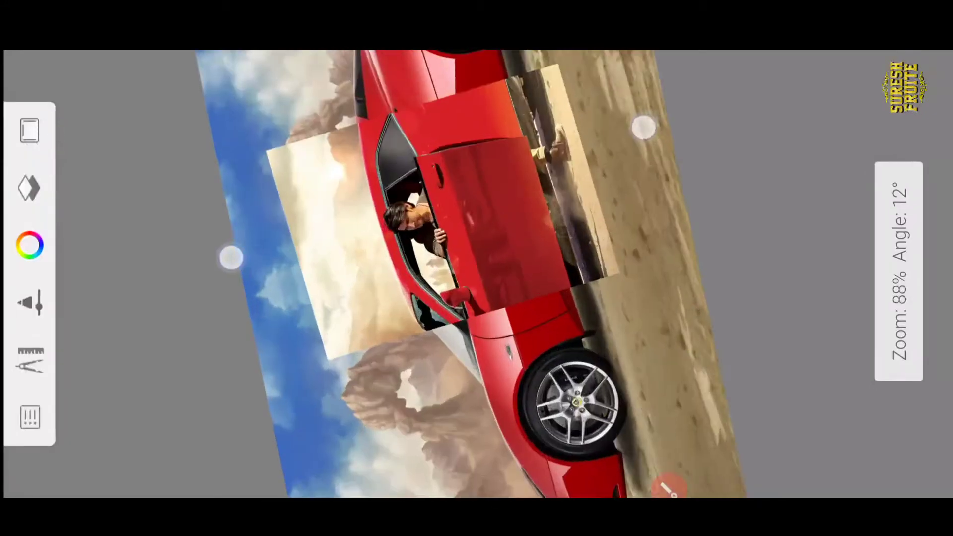
scroll(475, 286, up, 3)
scroll(454, 287, up, 3)
scroll(454, 287, up, 3)
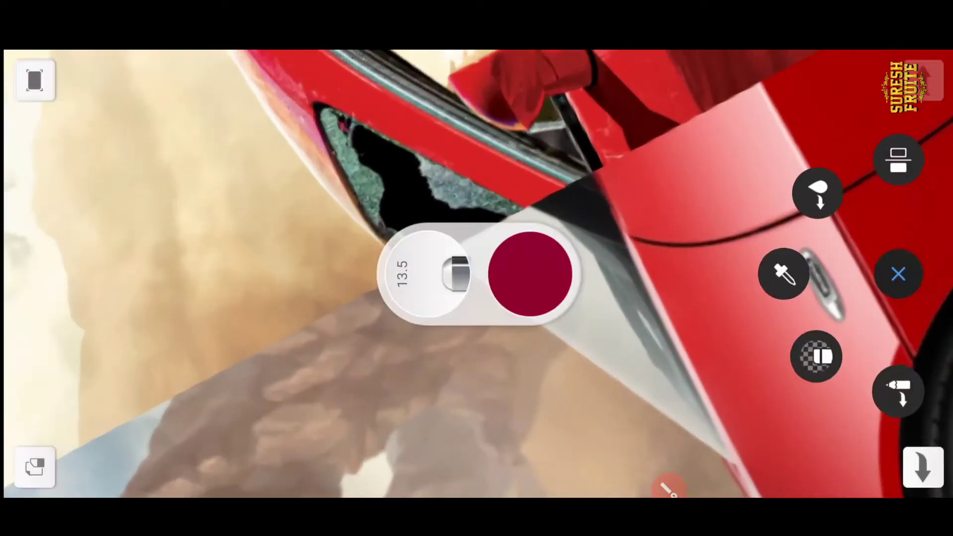
drag(453, 272, 501, 332)
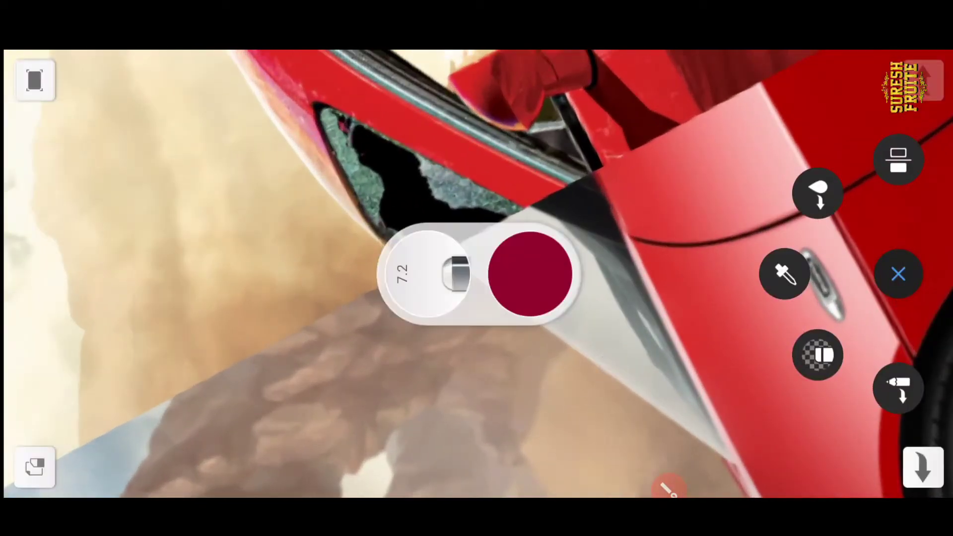
scroll(427, 218, down, 3)
scroll(431, 218, down, 2)
scroll(431, 218, up, 2)
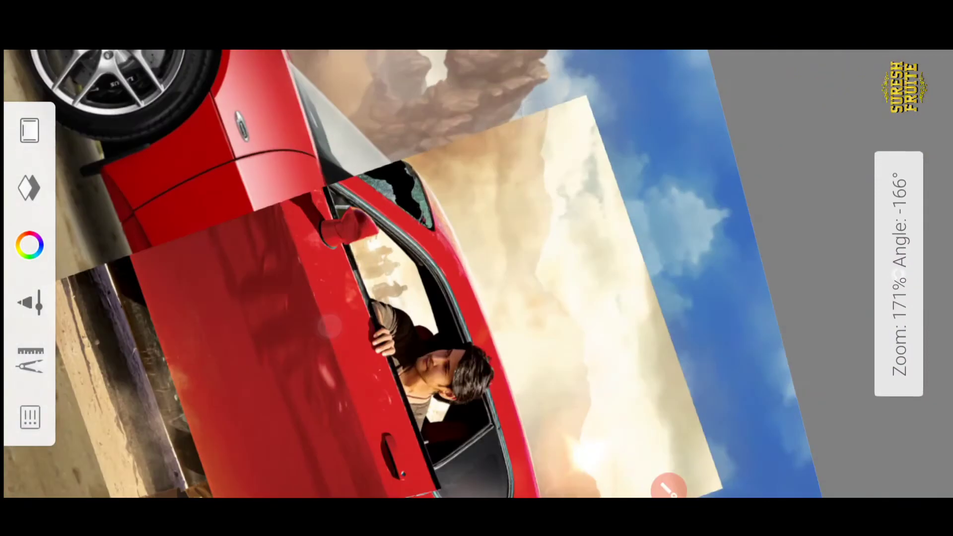
scroll(431, 217, up, 4)
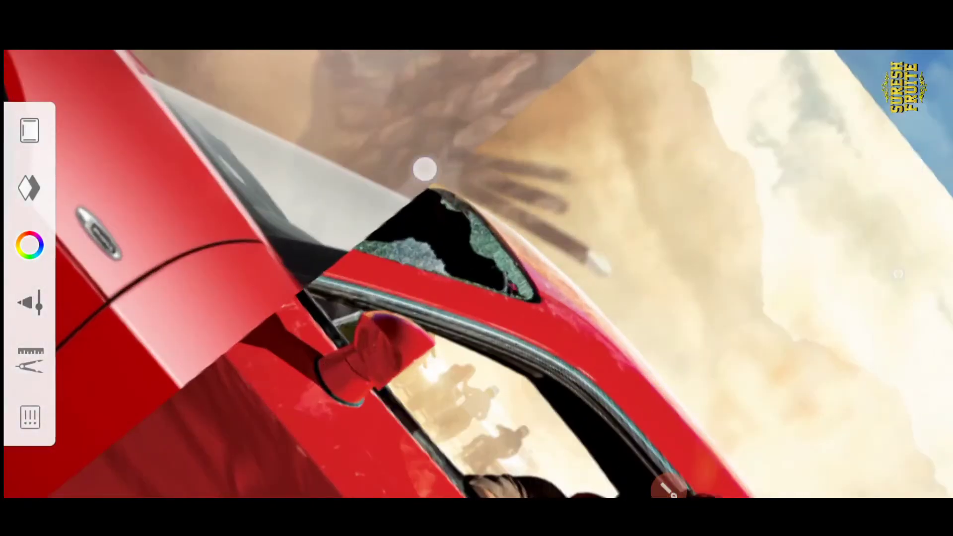
scroll(663, 351, down, 2)
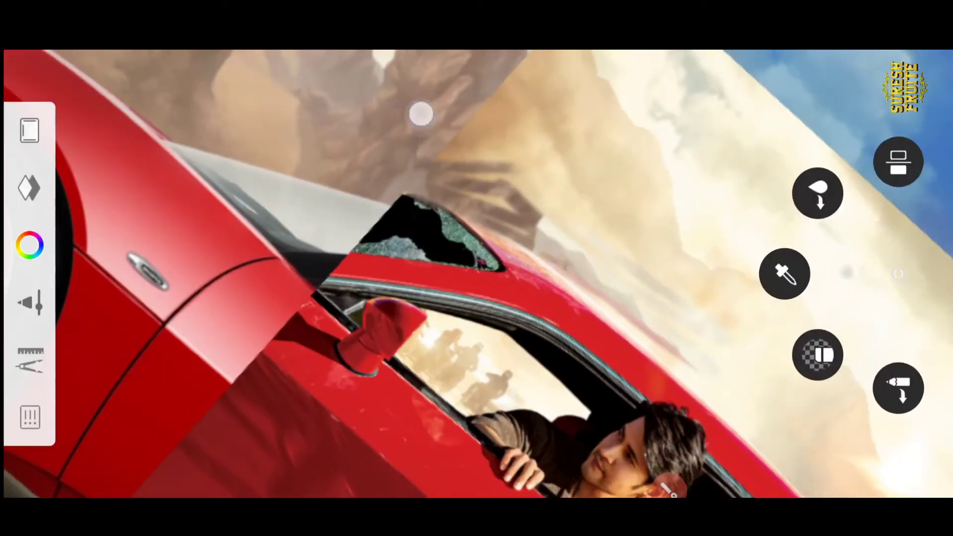
scroll(634, 315, down, 2)
scroll(721, 353, down, 1)
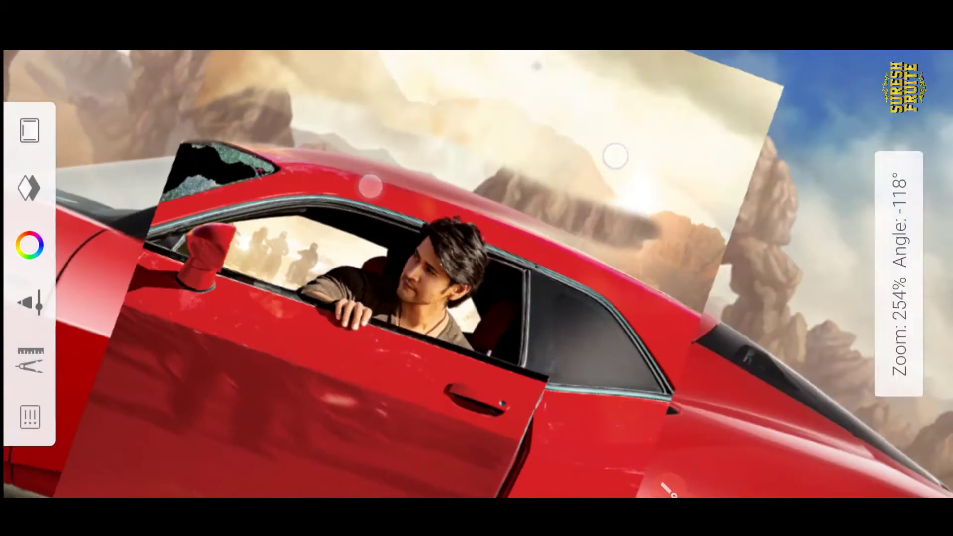
scroll(770, 345, down, 2)
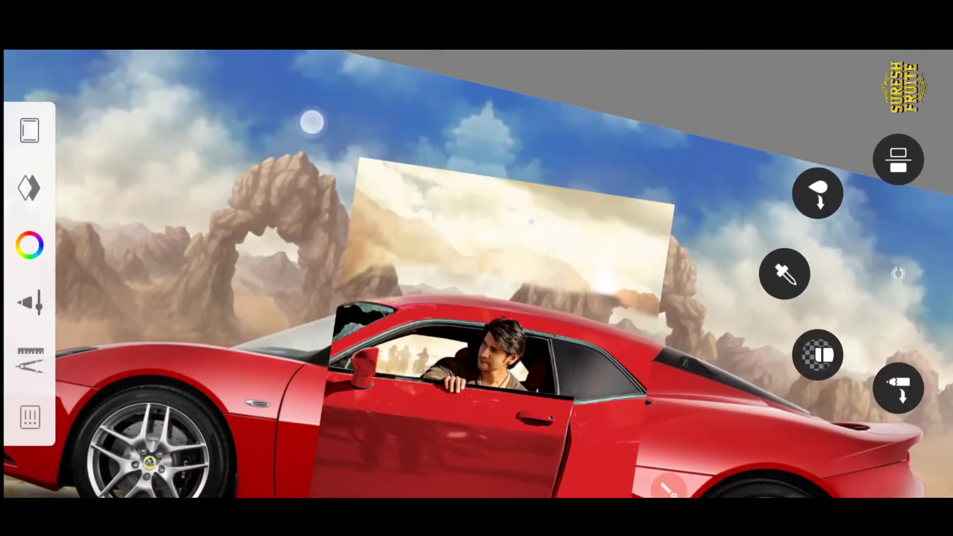
scroll(490, 235, up, 2)
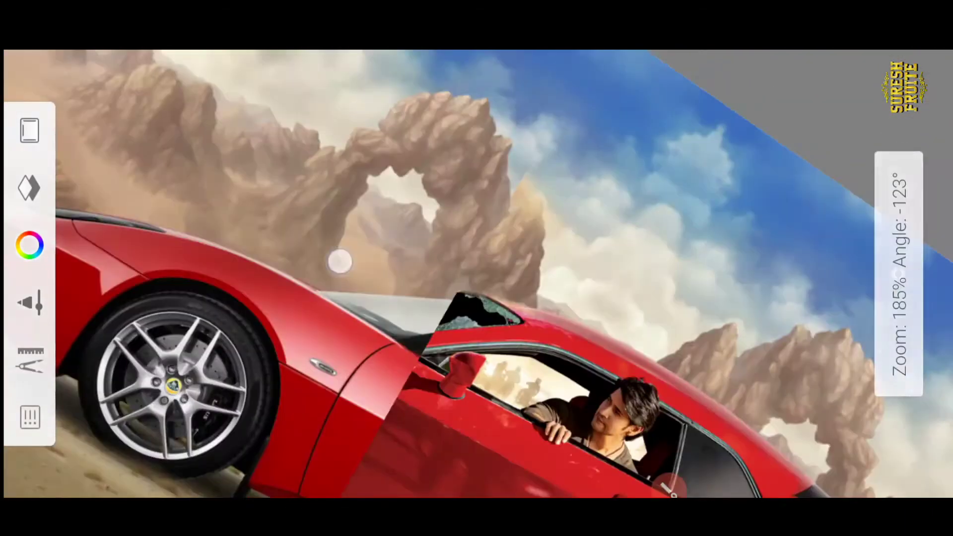
scroll(439, 280, up, 3)
click(897, 274)
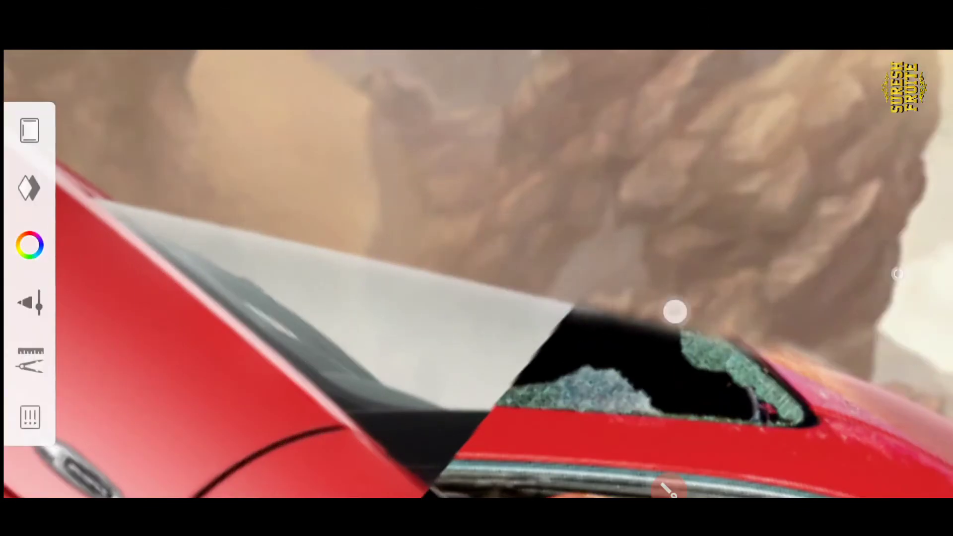
Work in close on the door seam, side mirror and window edge to blend them
scroll(675, 311, up, 2)
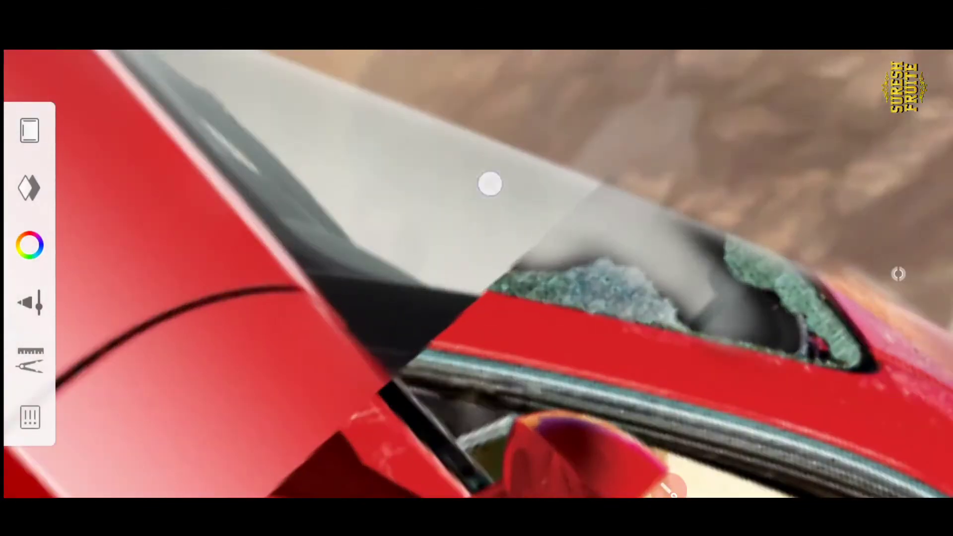
scroll(559, 228, down, 1)
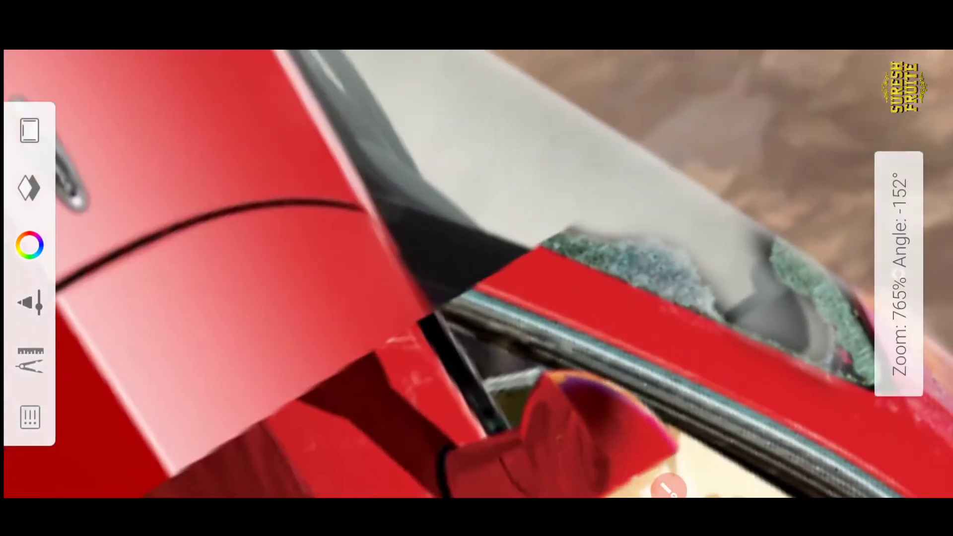
mouse_move(432, 272)
mouse_down()
mouse_move(402, 258)
mouse_move(384, 112)
mouse_up()
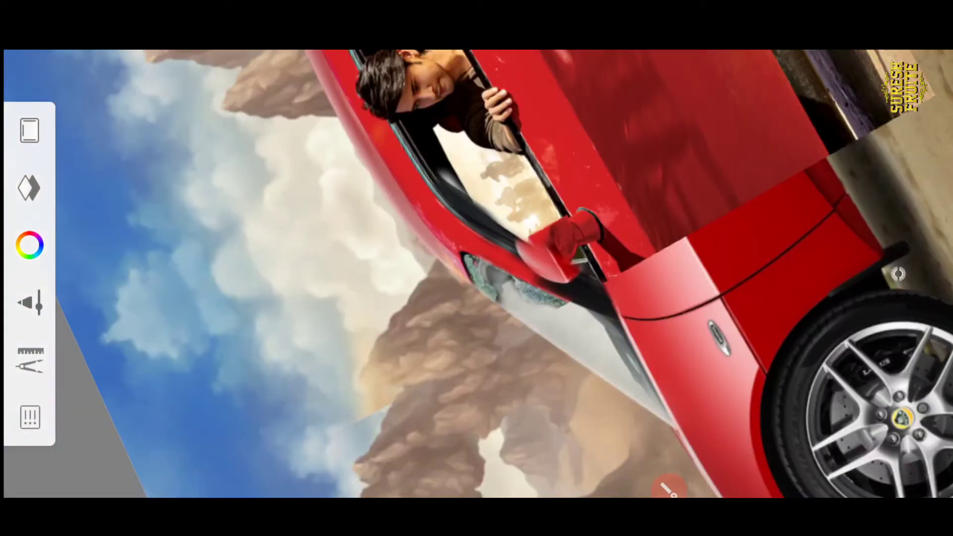
drag(307, 213, 491, 235)
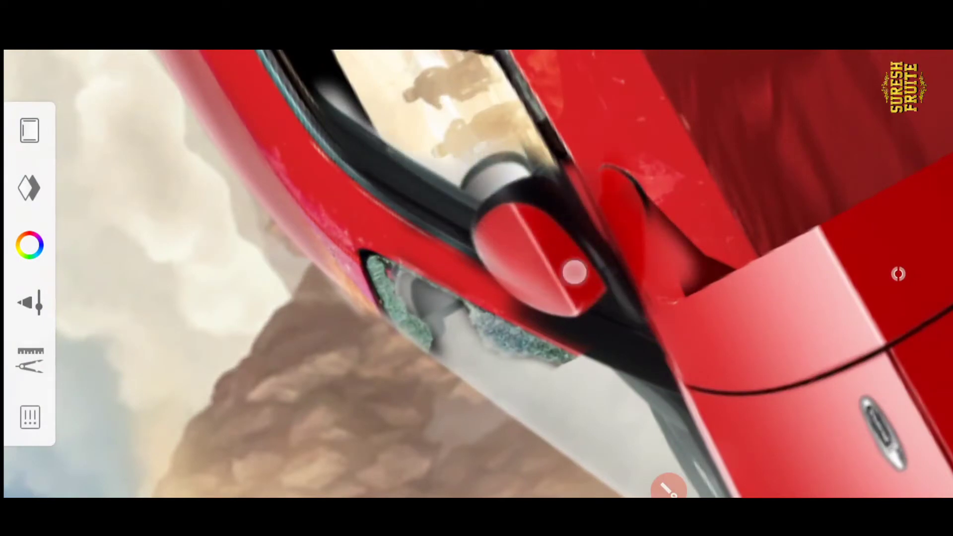
mouse_move(574, 272)
mouse_down()
mouse_move(718, 136)
mouse_move(644, 248)
mouse_up()
mouse_move(726, 220)
mouse_down()
mouse_move(711, 361)
mouse_move(759, 223)
mouse_move(651, 315)
mouse_up()
Blend the door's lower edge into the ground shadow near the wheel
click(531, 208)
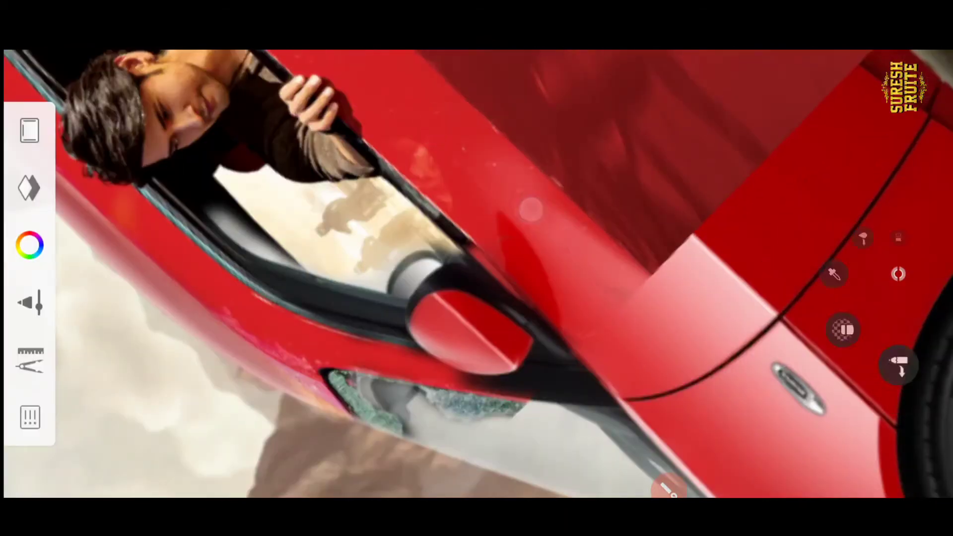
mouse_move(518, 283)
mouse_down()
mouse_move(642, 132)
mouse_move(616, 243)
mouse_up()
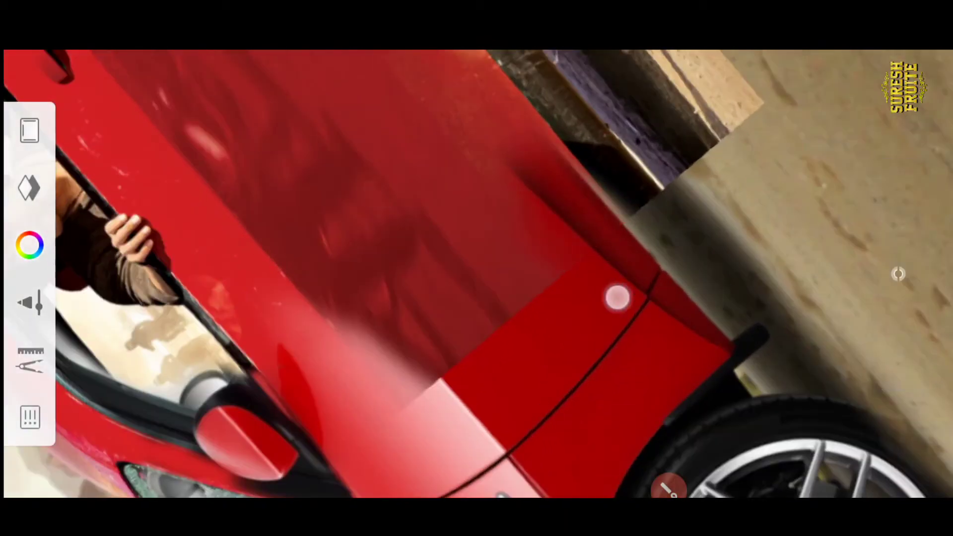
drag(617, 297, 695, 281)
mouse_move(617, 242)
mouse_down()
mouse_move(496, 273)
mouse_move(897, 273)
mouse_move(808, 298)
mouse_up()
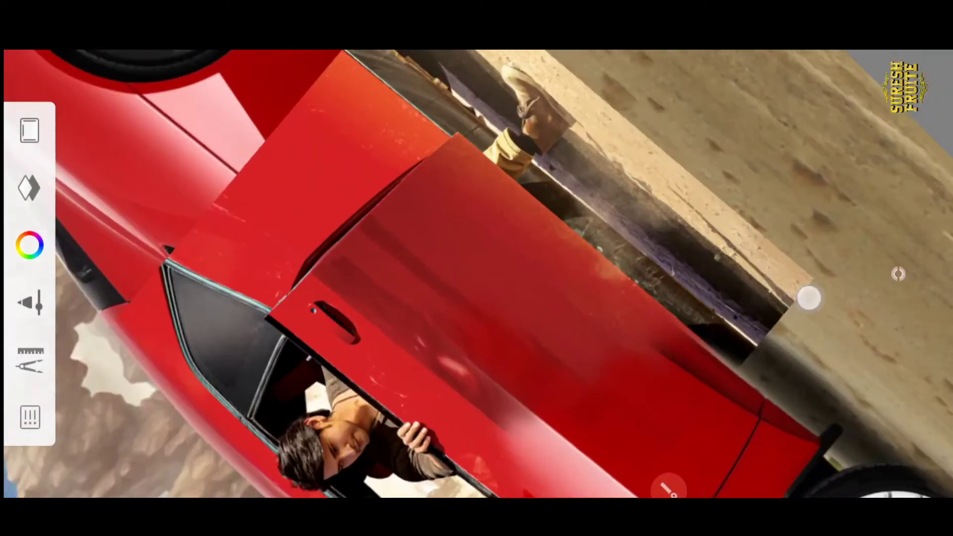
drag(812, 334, 489, 134)
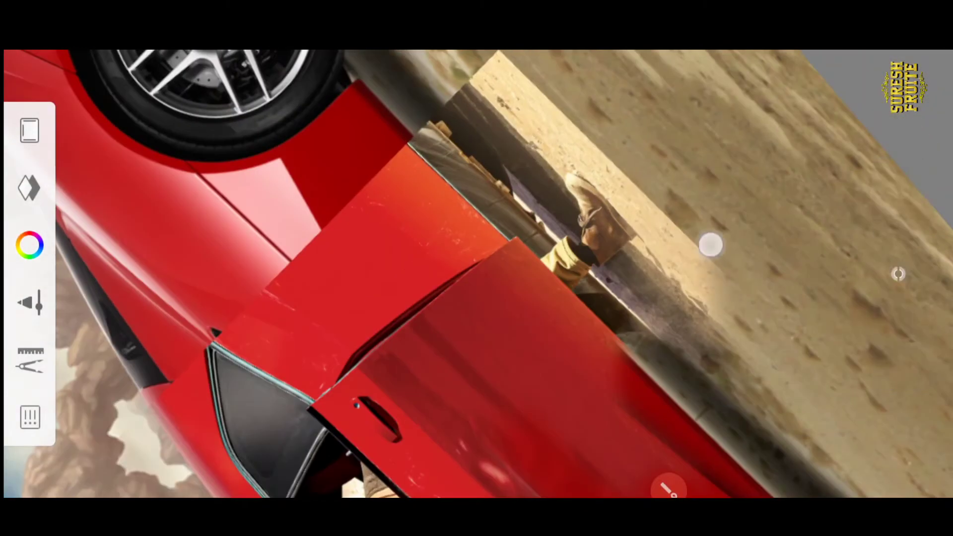
mouse_move(759, 313)
mouse_down()
mouse_move(772, 280)
mouse_move(645, 190)
mouse_move(608, 266)
mouse_up()
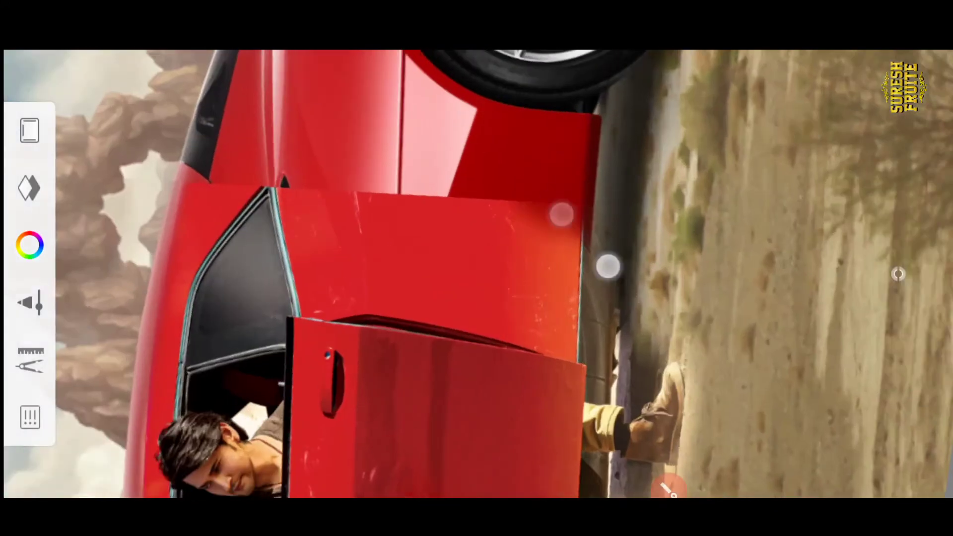
Darken the shading beside the rear window, then zoom out to 47%
mouse_move(311, 155)
mouse_down()
mouse_move(498, 171)
mouse_move(455, 220)
mouse_move(676, 220)
mouse_up()
click(677, 276)
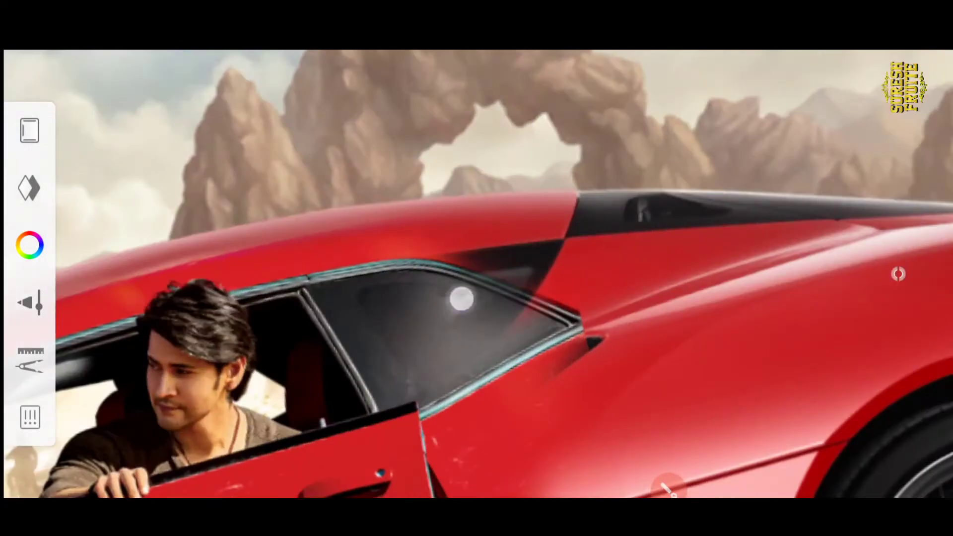
mouse_move(461, 299)
mouse_down()
mouse_move(638, 214)
mouse_move(519, 242)
mouse_up()
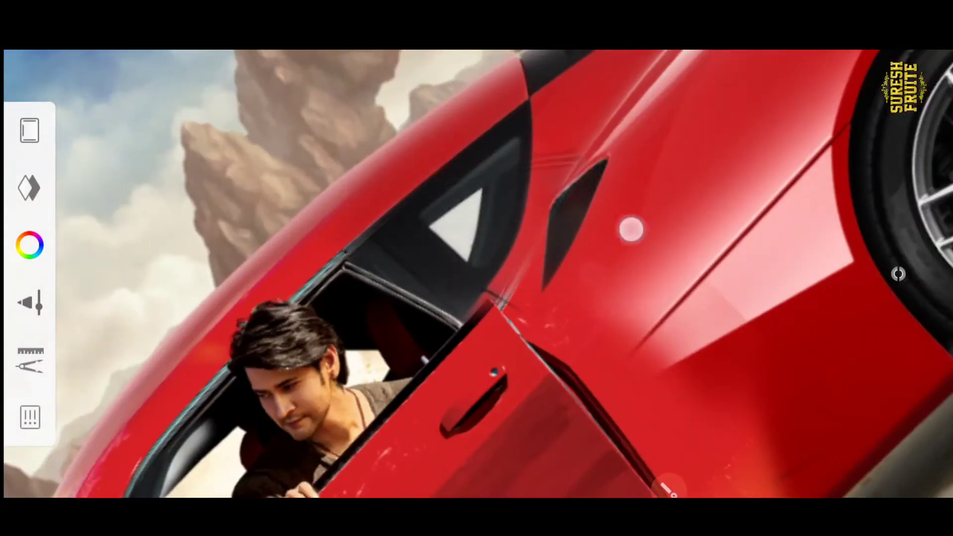
drag(631, 230, 799, 308)
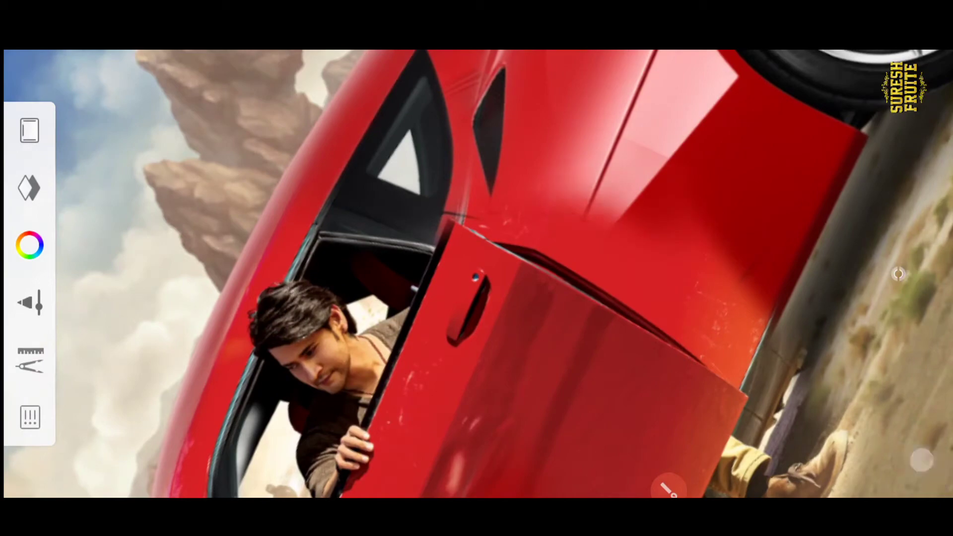
drag(751, 278, 688, 243)
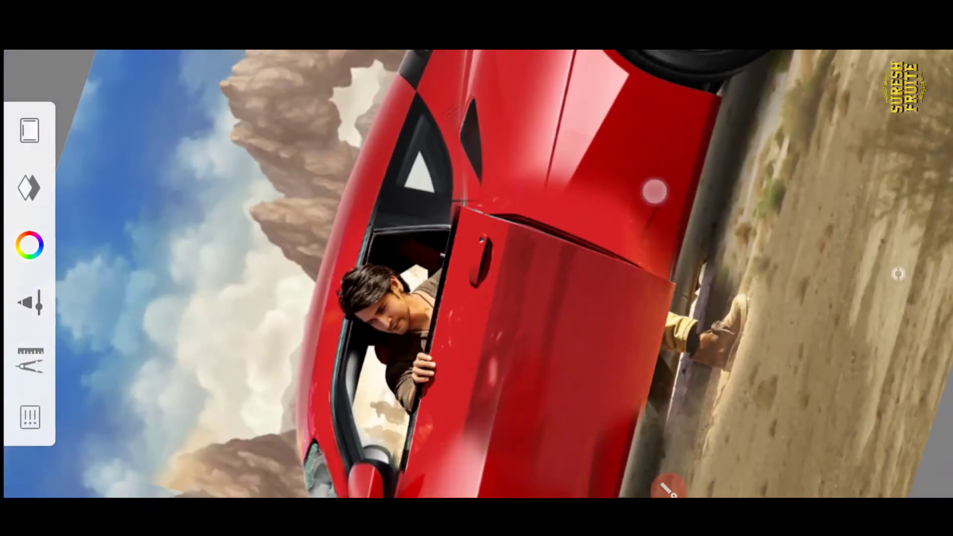
click(658, 213)
mouse_move(658, 213)
mouse_down()
mouse_move(627, 100)
mouse_move(476, 248)
mouse_up()
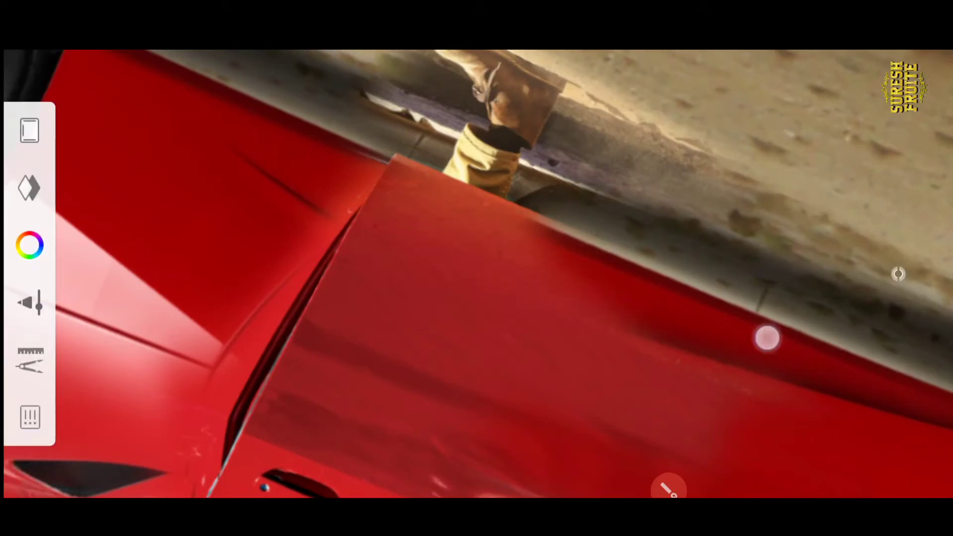
scroll(766, 336, down, 5)
Add a new blank layer and set the colour to HSL 14/100/28
click(28, 188)
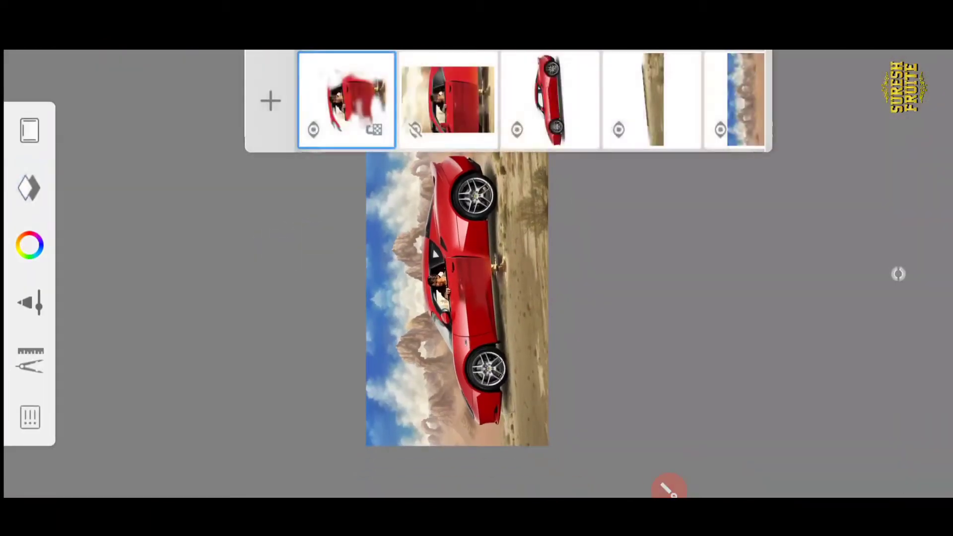
click(728, 102)
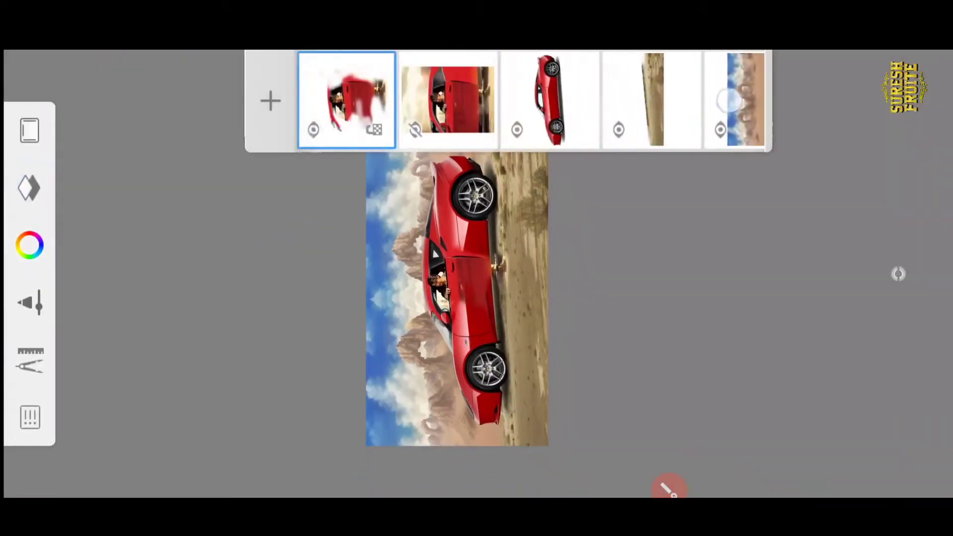
click(266, 104)
click(29, 245)
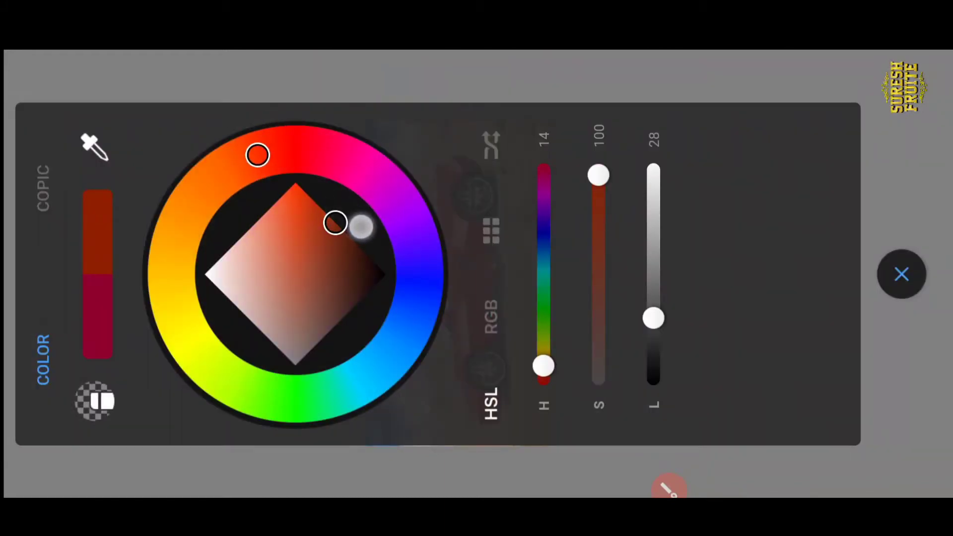
click(901, 266)
Airbrush a red-brown tint over the sky and rocks with the Soft Airbrush
click(38, 304)
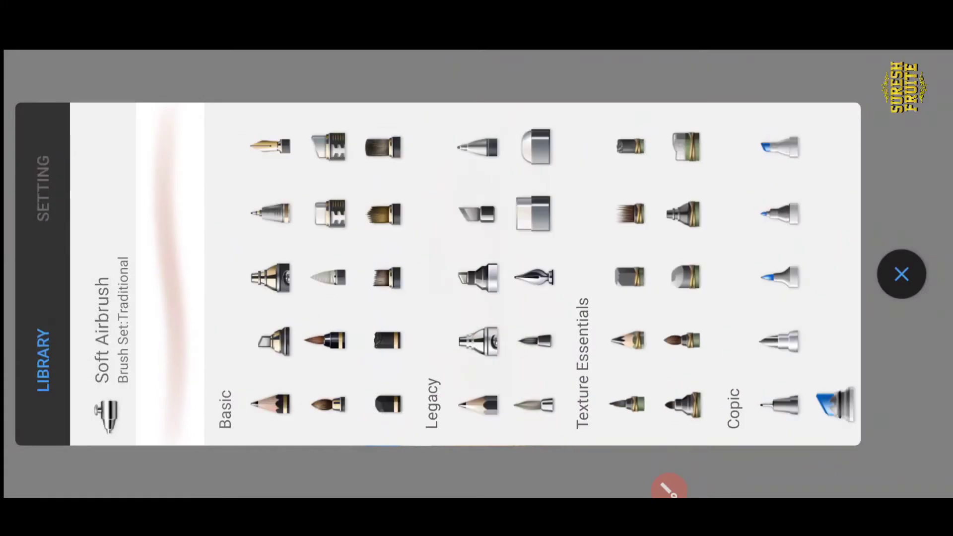
drag(769, 163, 563, 161)
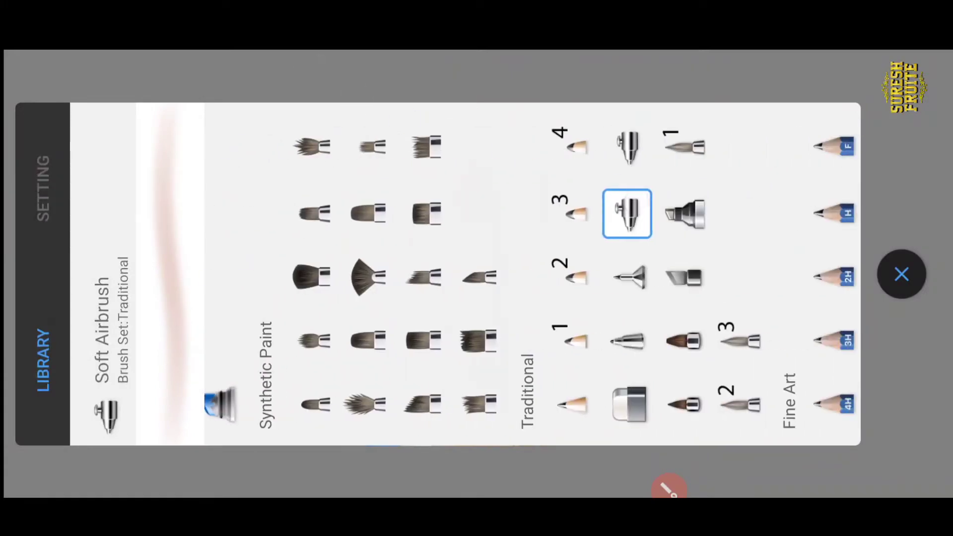
click(901, 274)
mouse_move(414, 271)
mouse_down()
mouse_move(363, 270)
mouse_move(284, 202)
mouse_up()
mouse_move(538, 195)
mouse_down()
mouse_move(674, 268)
mouse_move(256, 144)
mouse_move(199, 182)
mouse_up()
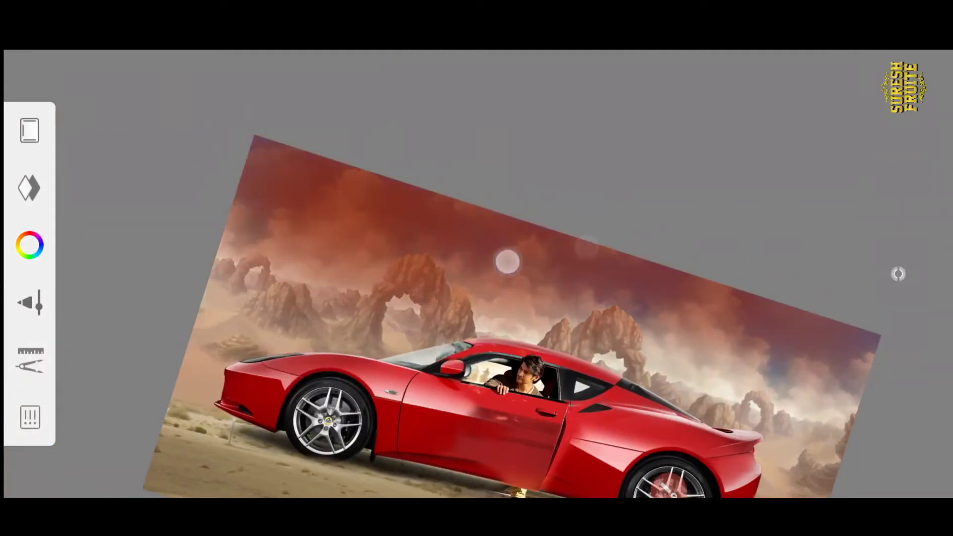
drag(602, 321, 571, 211)
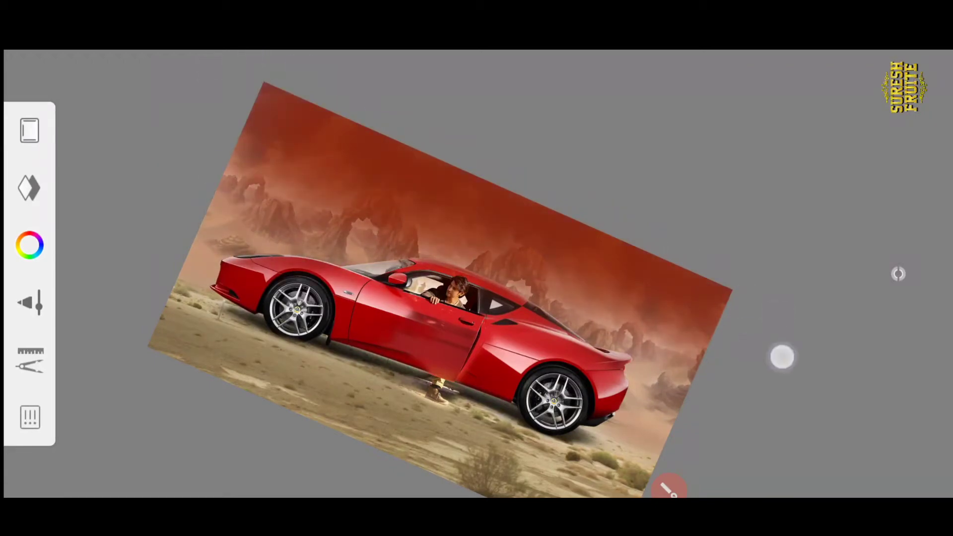
drag(660, 238, 600, 179)
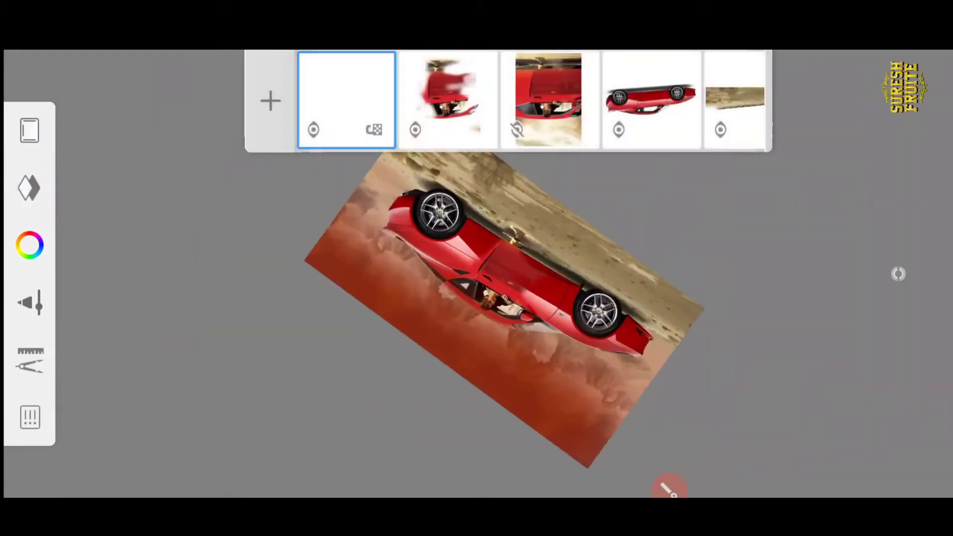
Airbrush red-brown over the sandy top band and the whitish dust around the car
click(357, 59)
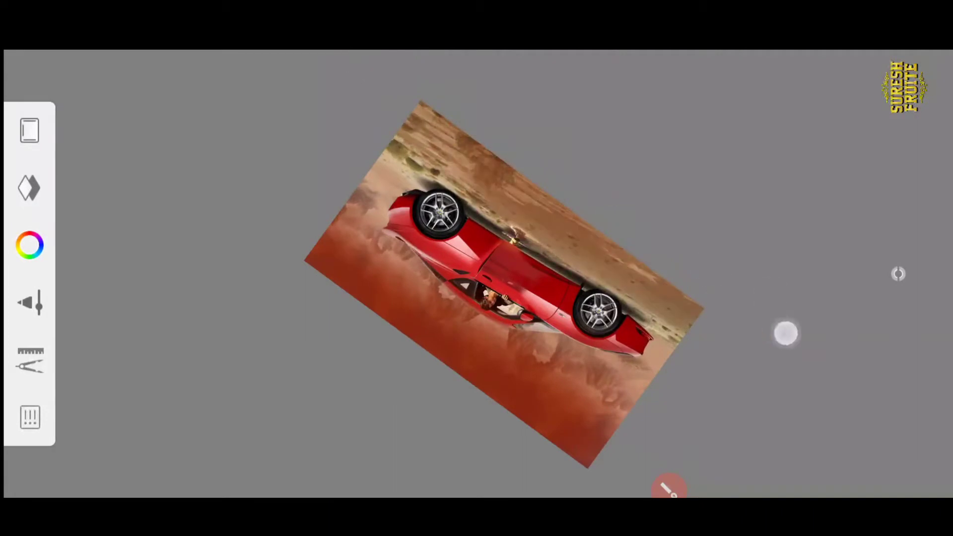
drag(786, 332, 753, 307)
drag(344, 114, 446, 169)
drag(452, 119, 377, 179)
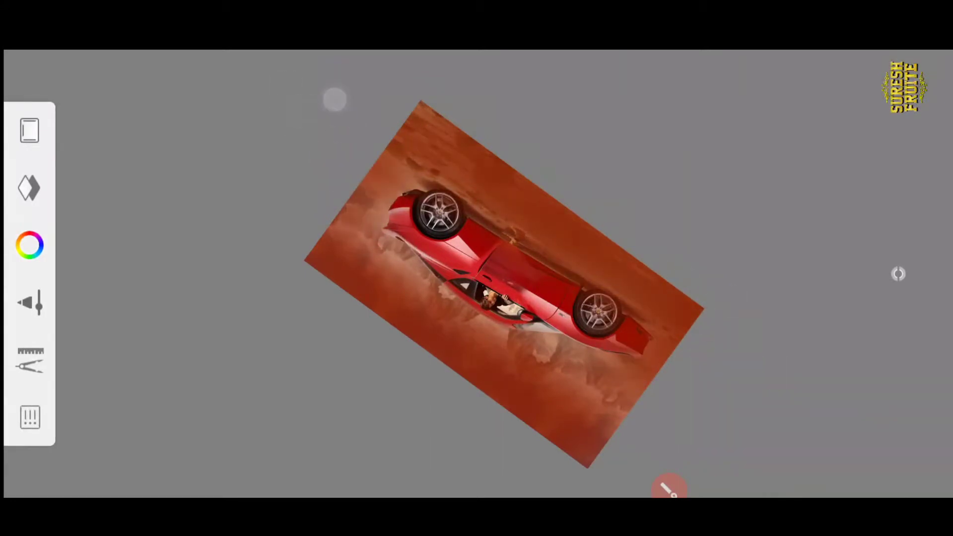
drag(459, 309, 362, 224)
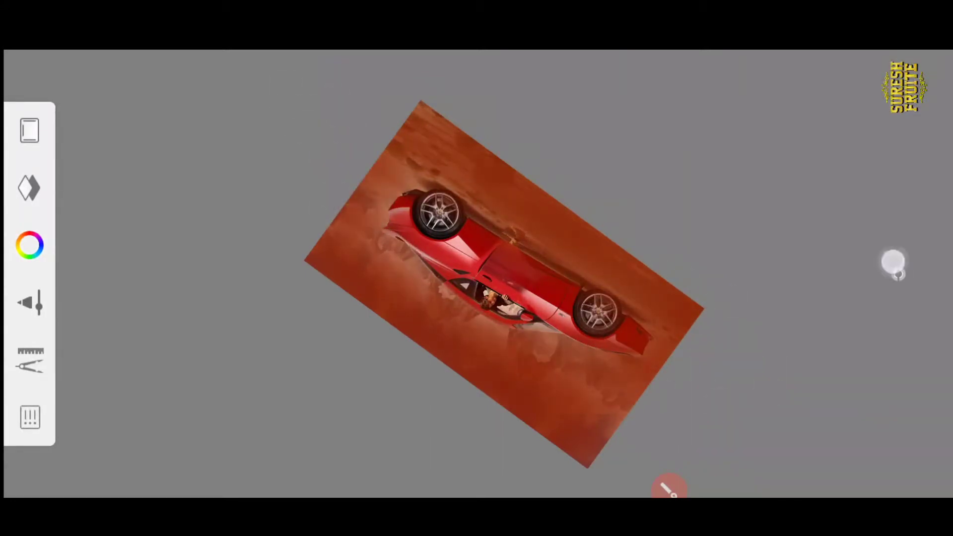
drag(892, 262, 898, 272)
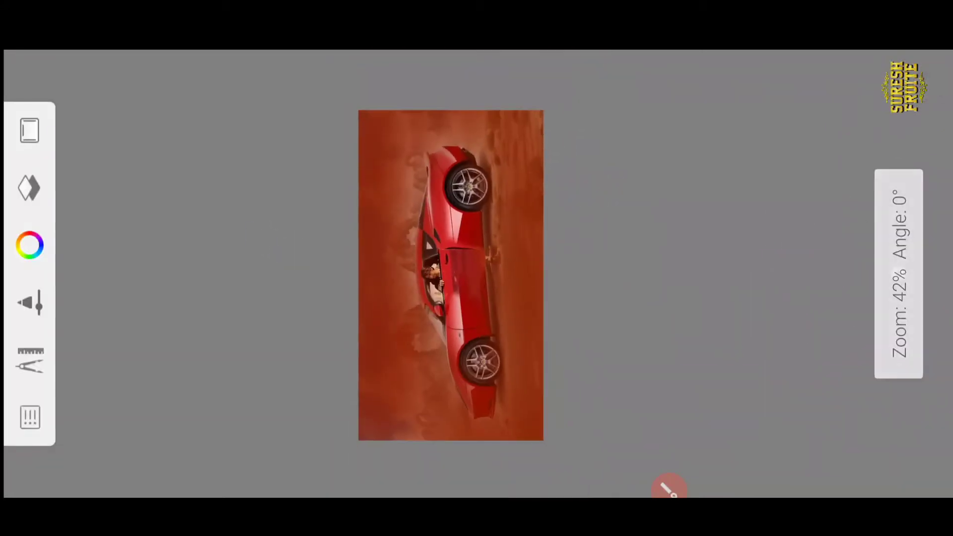
Flood the empty top layer with solid red using the Fill tool
click(29, 187)
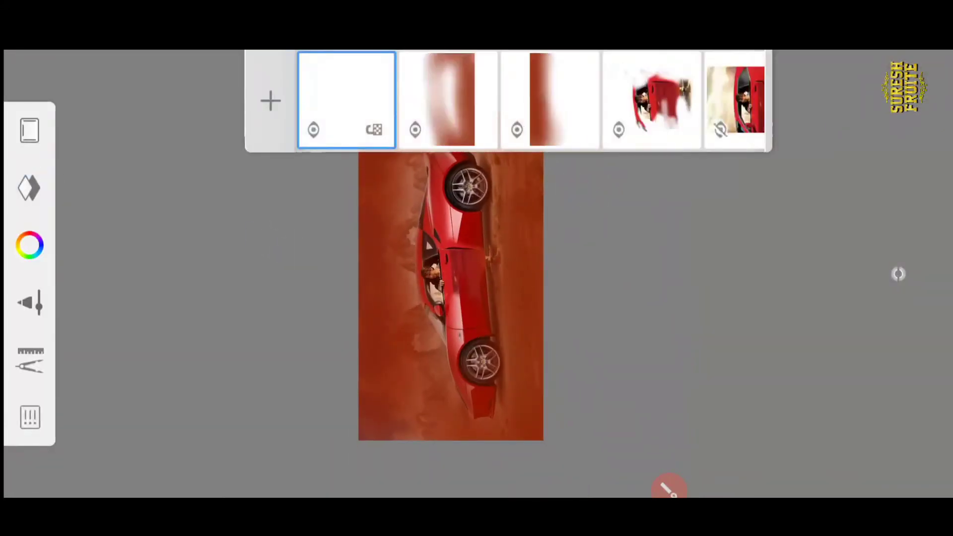
click(30, 360)
click(96, 191)
click(450, 276)
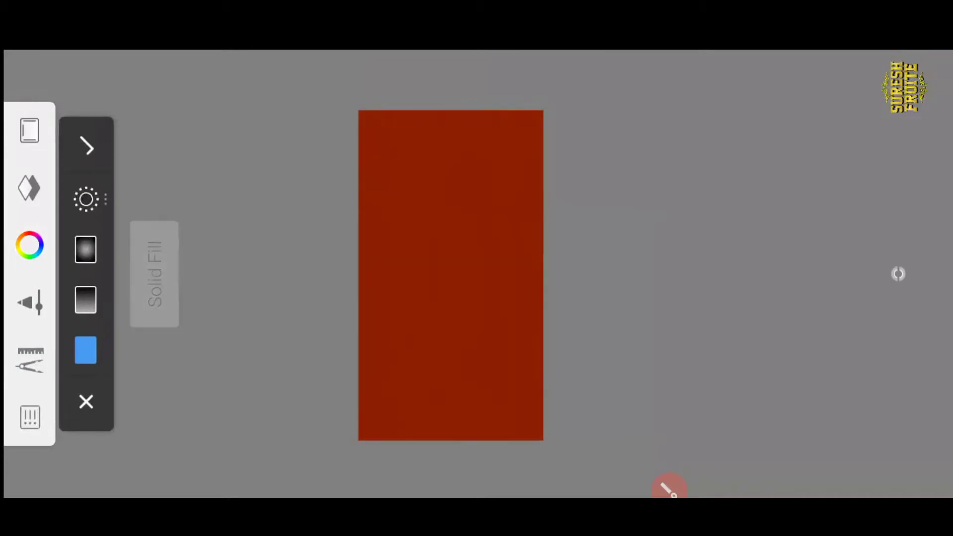
click(30, 244)
click(898, 274)
Set the red layer's blend mode to Color and lock its transparency
click(28, 187)
click(347, 99)
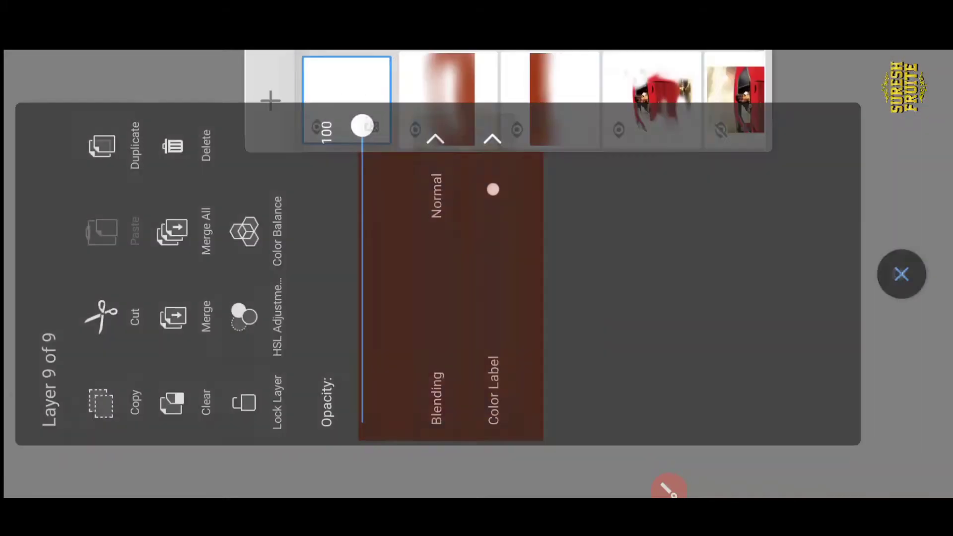
click(435, 248)
drag(681, 222, 572, 222)
click(793, 323)
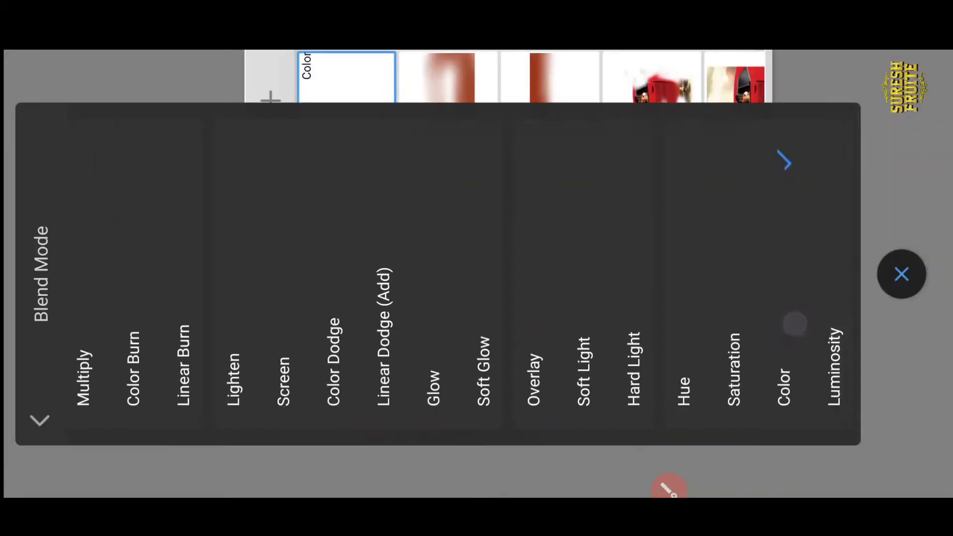
click(29, 188)
click(374, 128)
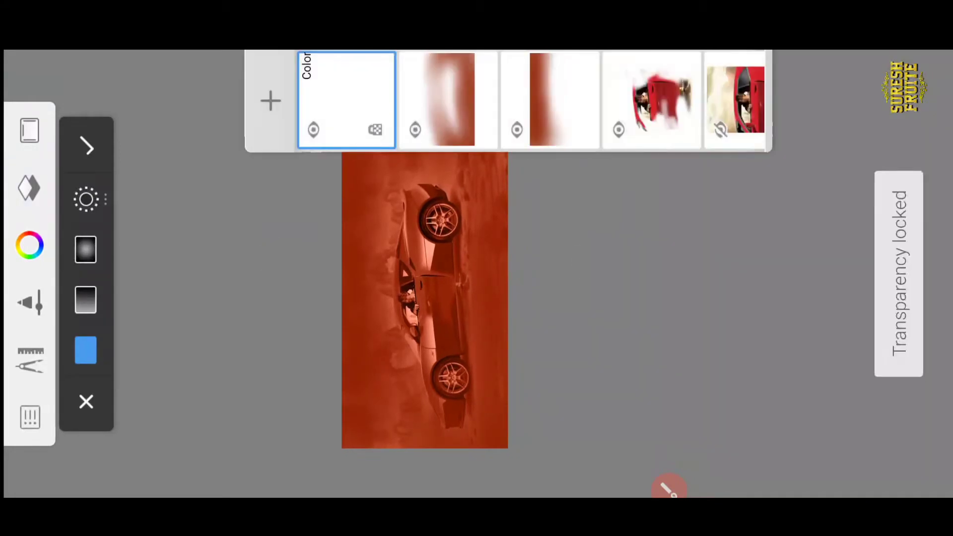
click(86, 401)
Adjust the red tint layer to saturation -44 and lightness -7
click(28, 187)
click(375, 99)
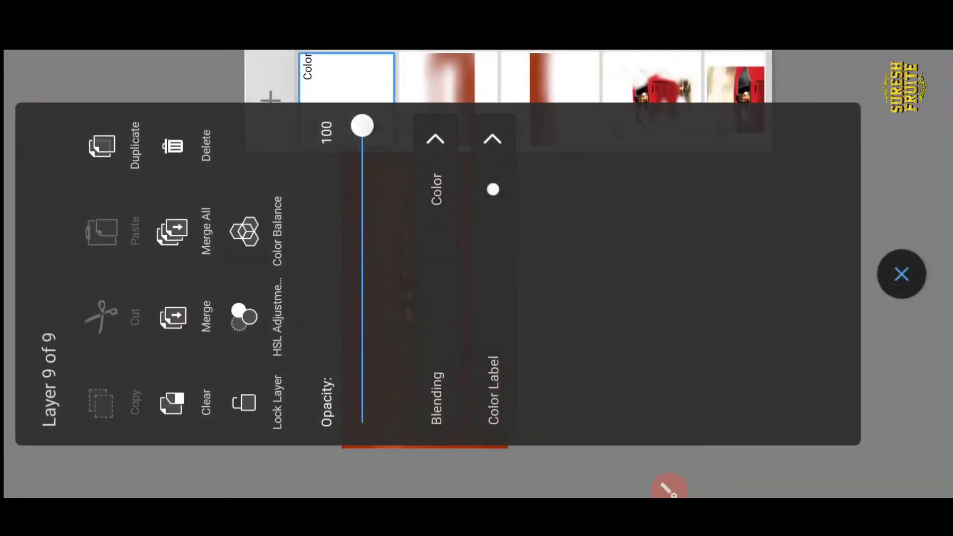
click(241, 316)
drag(853, 272, 871, 373)
drag(917, 274, 914, 286)
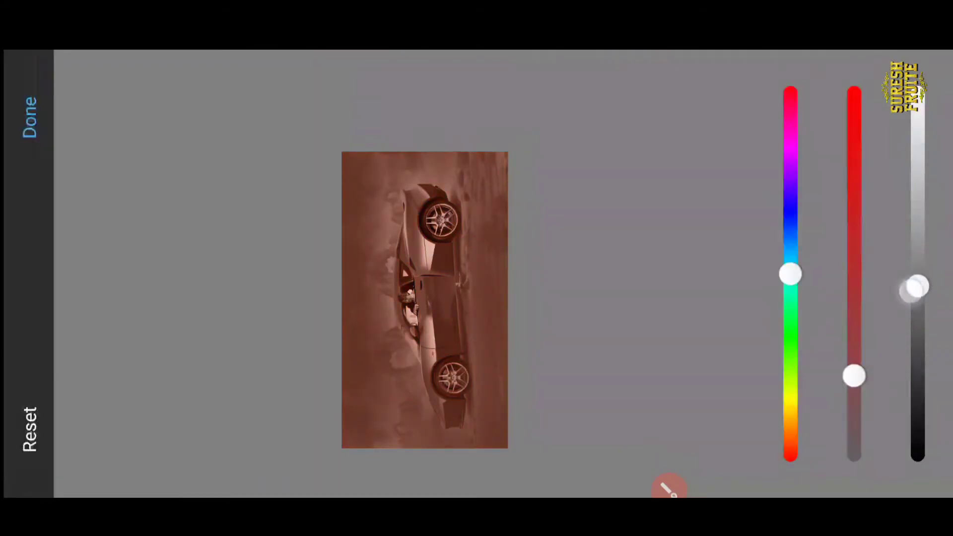
click(898, 273)
Refill the canvas with the Fill tool, changing the colour to a muted brown
click(31, 360)
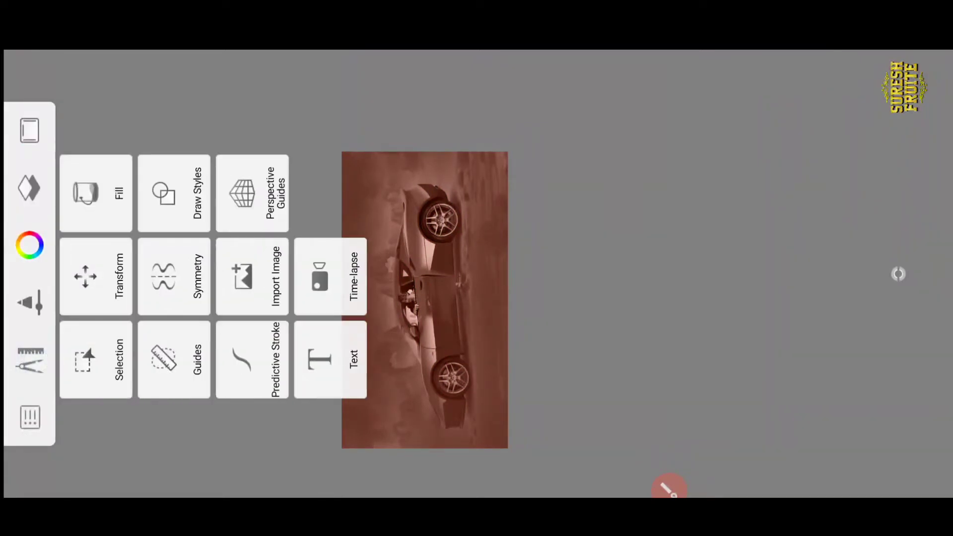
click(96, 193)
click(456, 192)
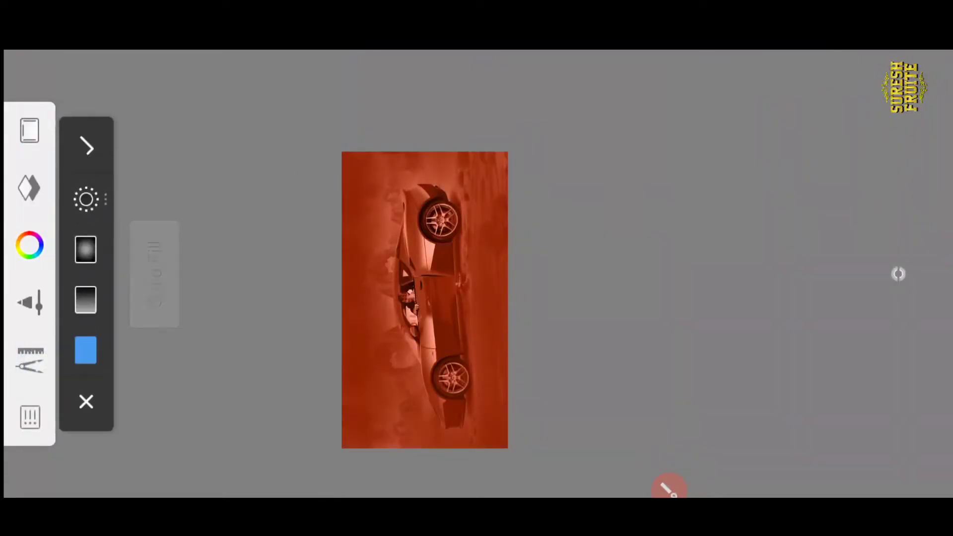
drag(424, 272, 490, 272)
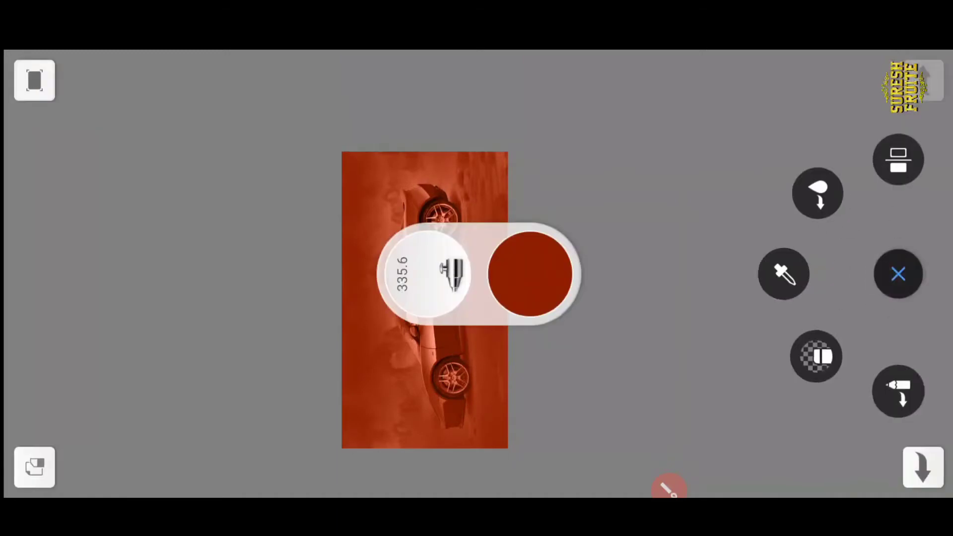
click(898, 213)
Fill a new top layer with red and set its blending to Soft Light
click(455, 257)
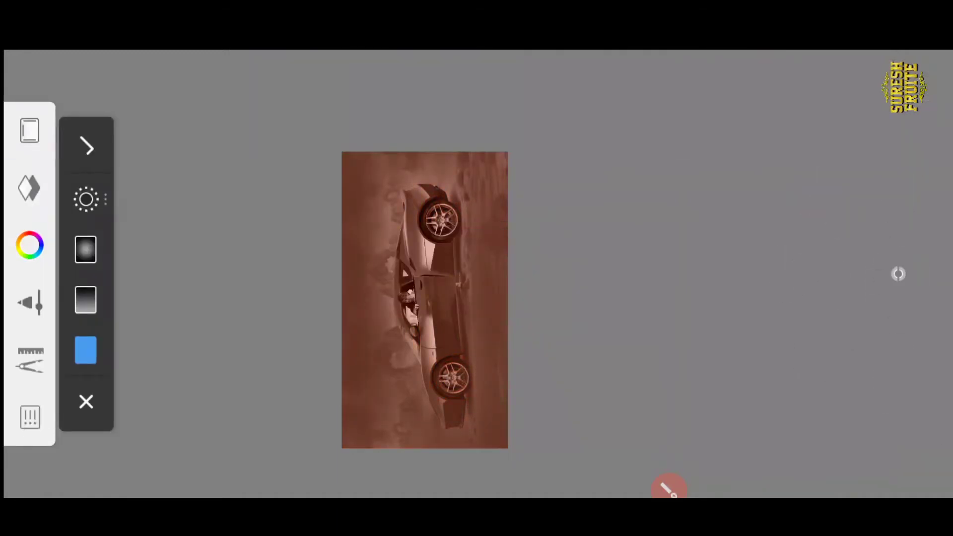
click(472, 183)
click(898, 273)
click(345, 77)
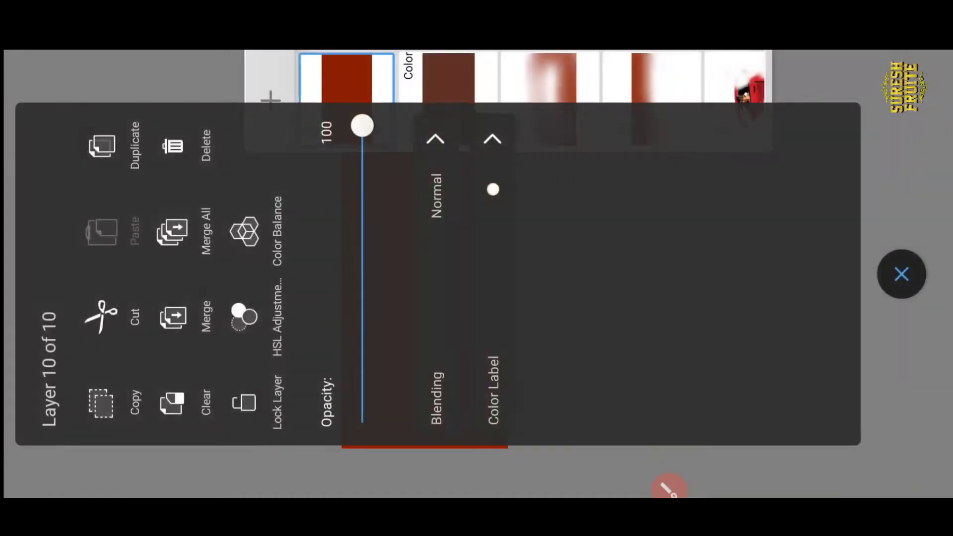
click(436, 189)
click(696, 288)
Shift the Soft Light layer's hue, saturation and lightness via HSL Adjustment, then hide the Color layer
click(346, 77)
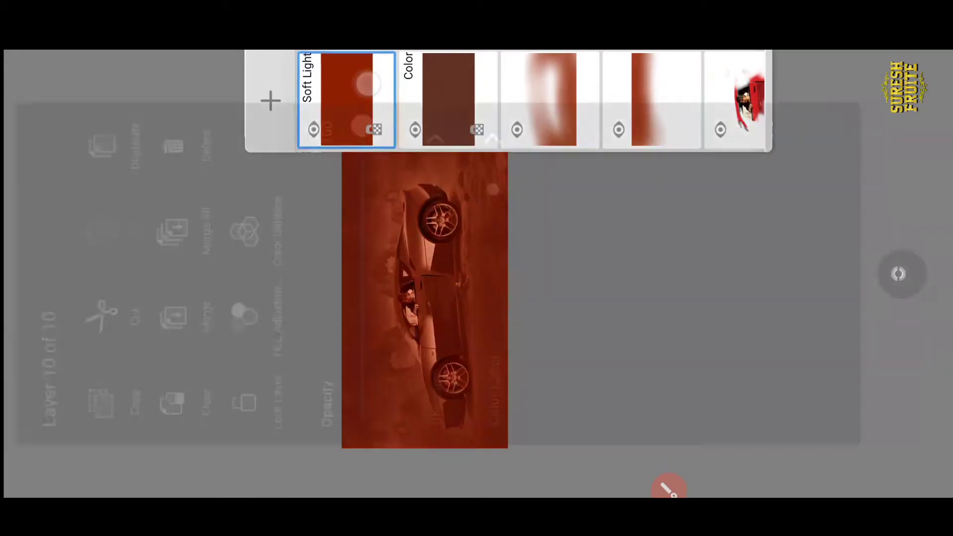
click(252, 323)
click(794, 269)
drag(794, 270, 839, 429)
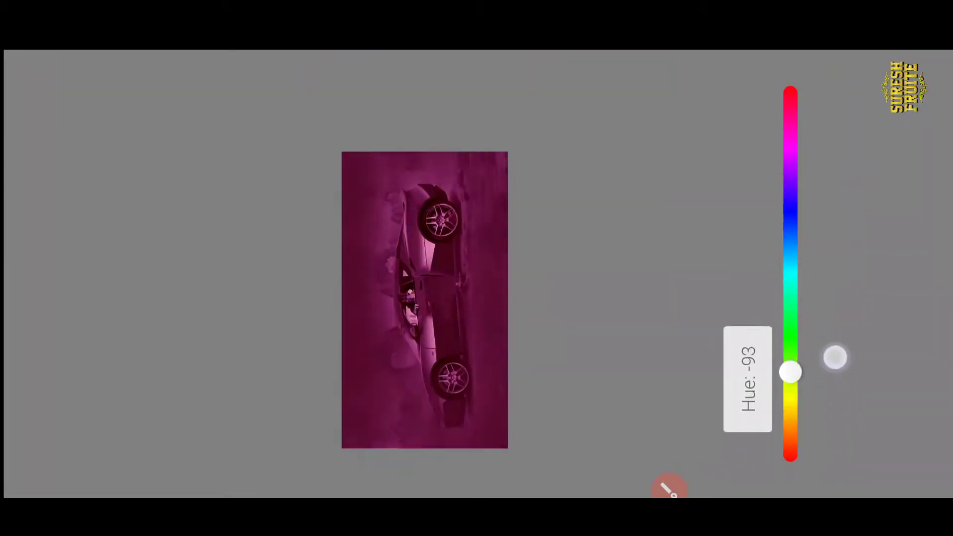
drag(842, 417, 817, 137)
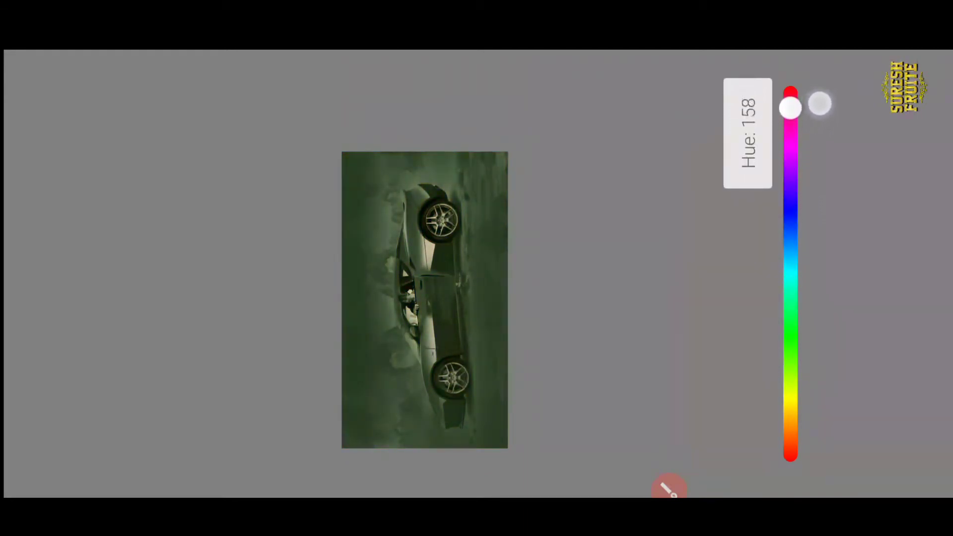
mouse_move(859, 243)
mouse_down()
mouse_move(859, 110)
mouse_move(861, 223)
mouse_move(892, 383)
mouse_move(914, 192)
mouse_up()
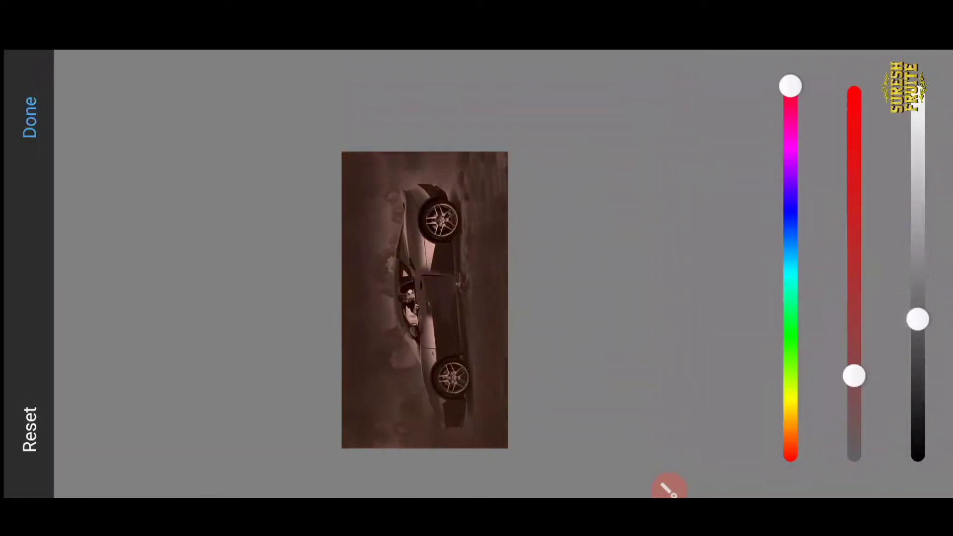
drag(853, 375, 863, 165)
click(30, 117)
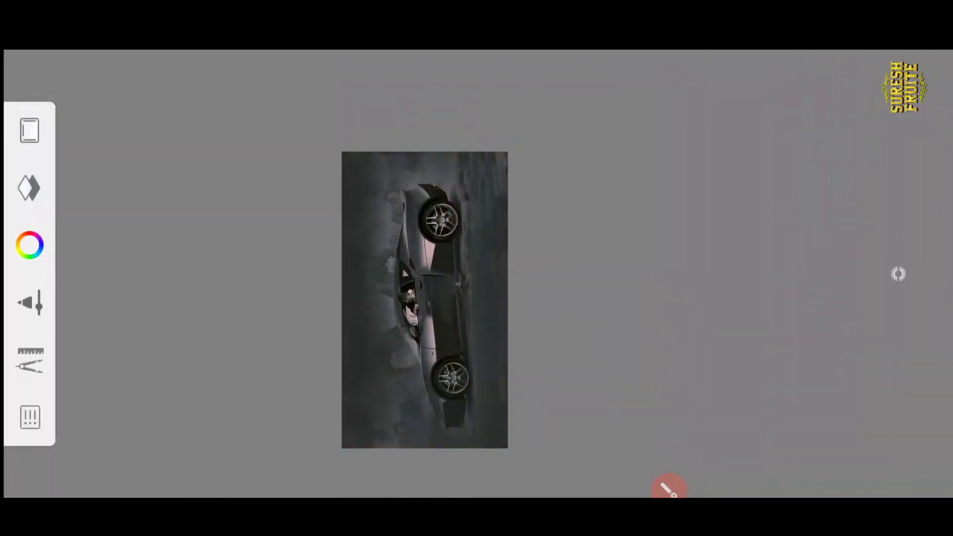
click(421, 135)
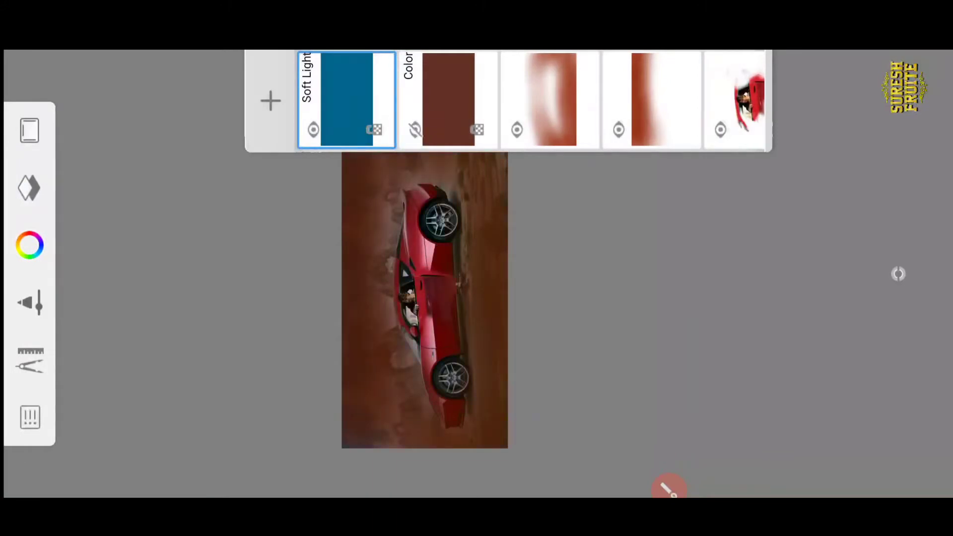
Re-tint the Soft Light layer dark orange-brown with lowered lightness and saturation at 100
click(347, 99)
click(243, 313)
mouse_move(791, 272)
mouse_down()
mouse_move(790, 381)
mouse_move(828, 397)
mouse_up()
drag(853, 273, 852, 169)
mouse_move(800, 409)
mouse_down()
mouse_move(812, 463)
mouse_move(813, 434)
mouse_move(819, 450)
mouse_up()
mouse_move(917, 273)
mouse_down()
mouse_move(916, 187)
mouse_move(917, 387)
mouse_up()
mouse_move(790, 450)
mouse_down()
mouse_move(797, 366)
mouse_move(808, 436)
mouse_move(794, 454)
mouse_up()
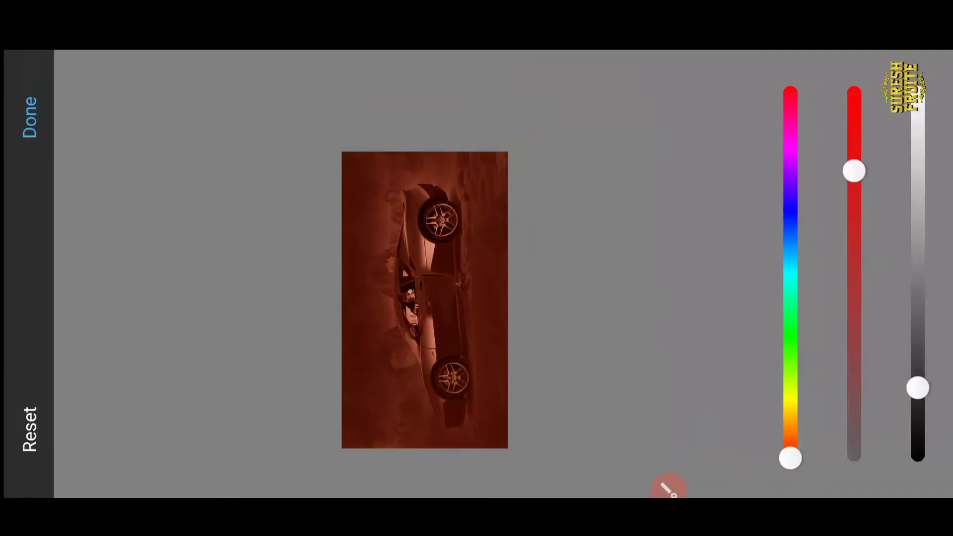
drag(853, 171, 861, 57)
drag(791, 453, 791, 435)
click(896, 272)
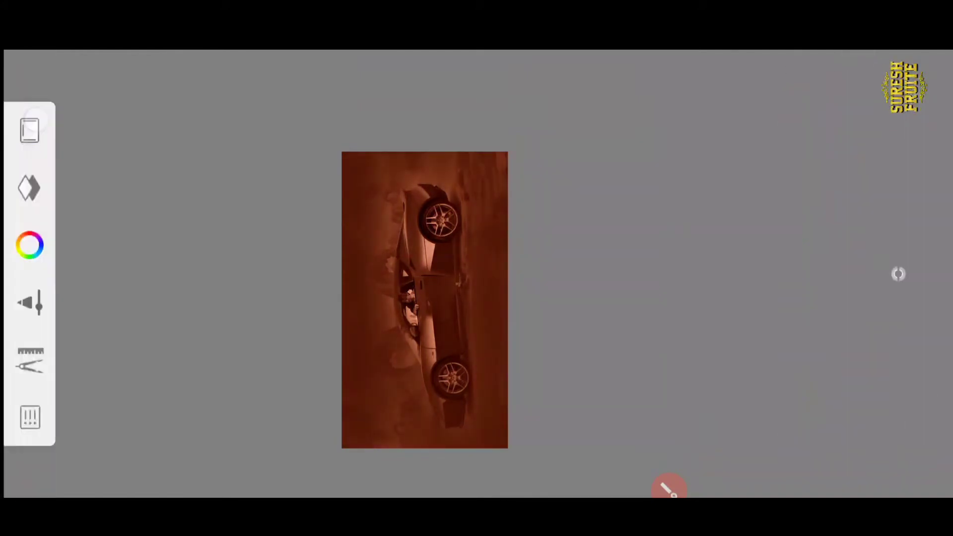
Select the Color tint layer and bring up its HSL Adjustment
click(414, 130)
click(414, 130)
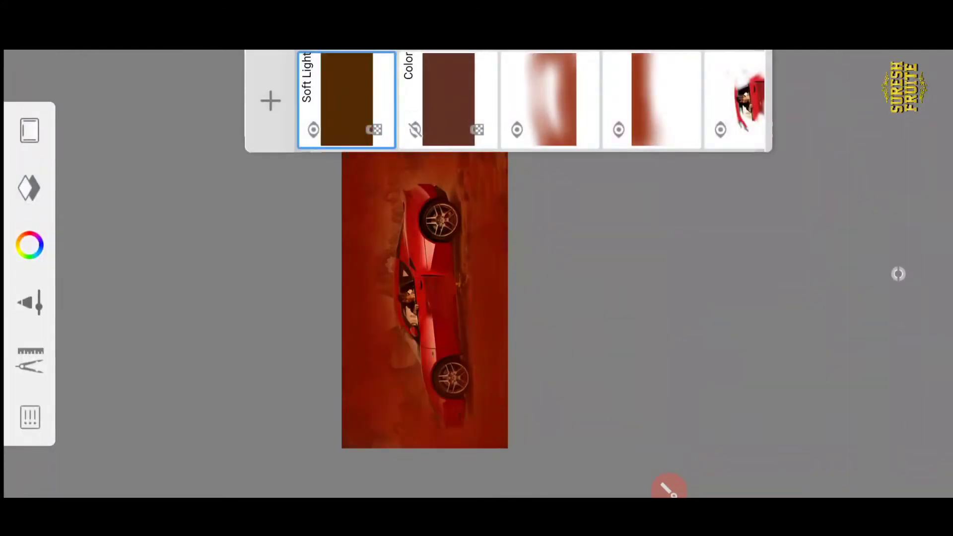
click(435, 77)
click(426, 128)
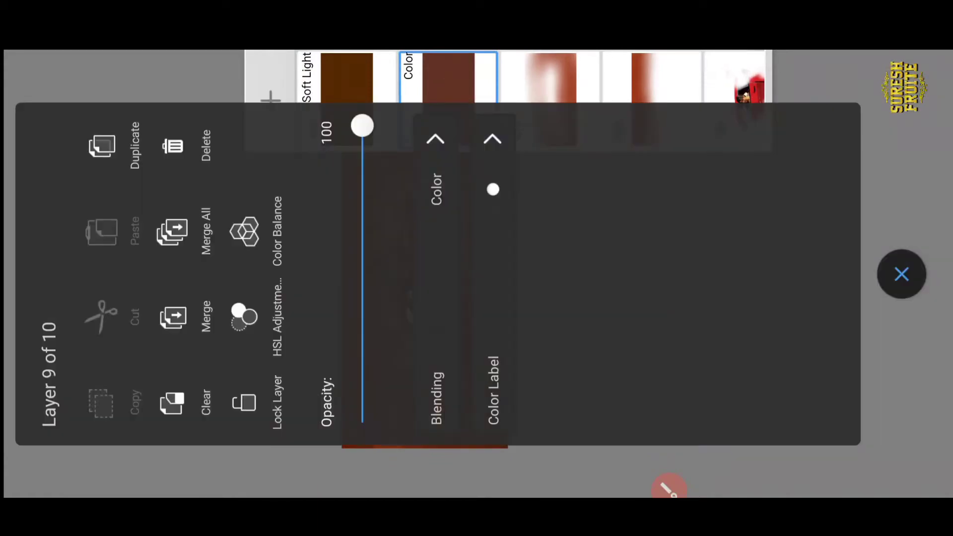
Adjust the Color layer to an olive-yellow hue, saturation -45 and raised lightness
click(269, 314)
drag(873, 274, 875, 230)
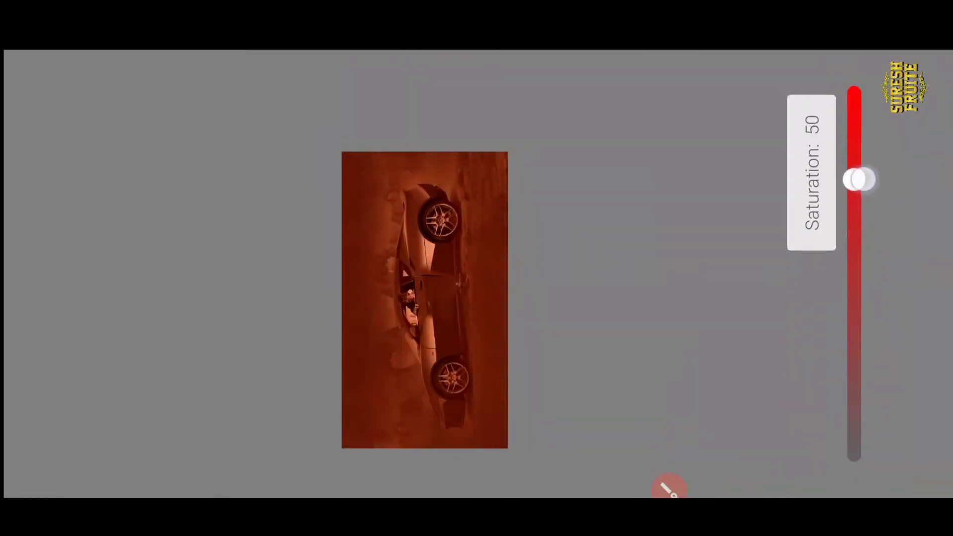
mouse_move(917, 273)
mouse_down()
mouse_move(916, 213)
mouse_move(917, 348)
mouse_up()
drag(852, 230, 852, 127)
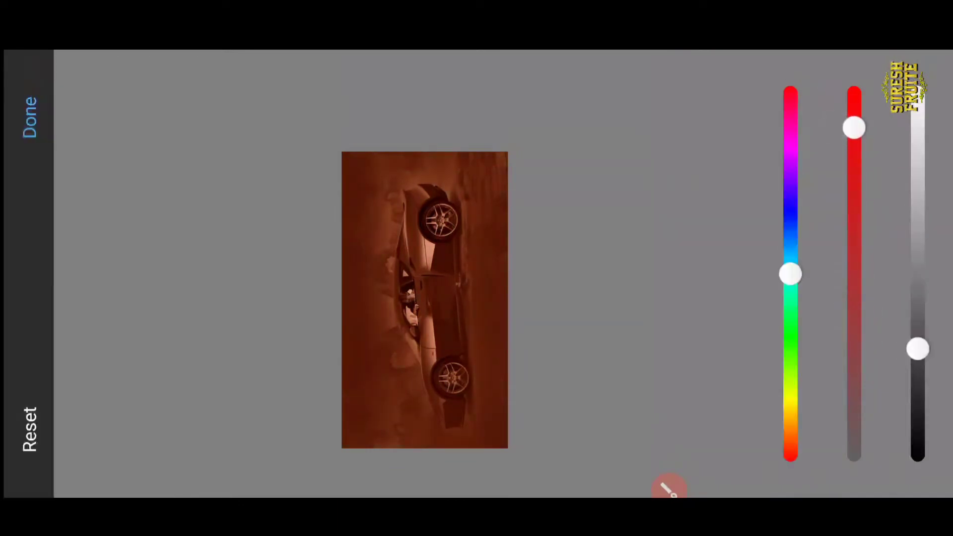
drag(917, 348, 915, 268)
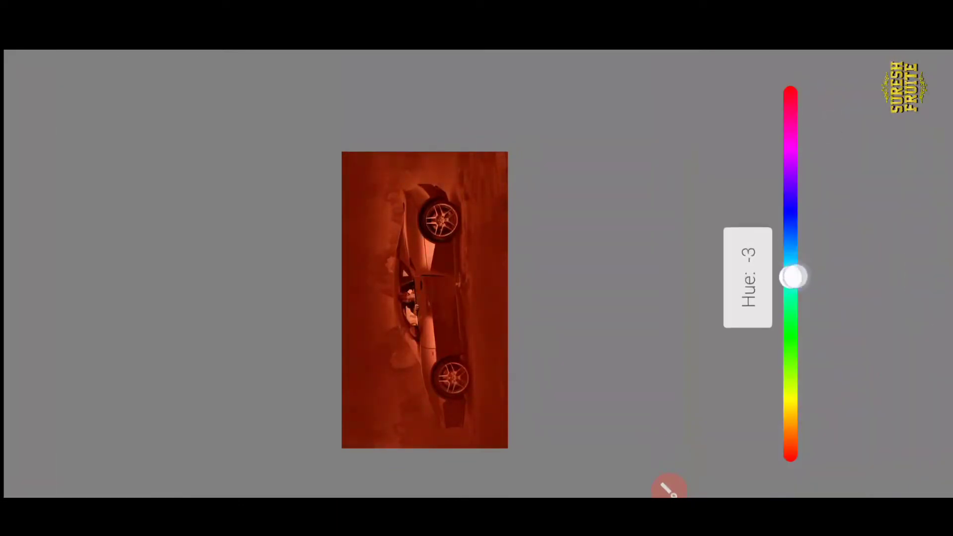
drag(791, 277, 838, 411)
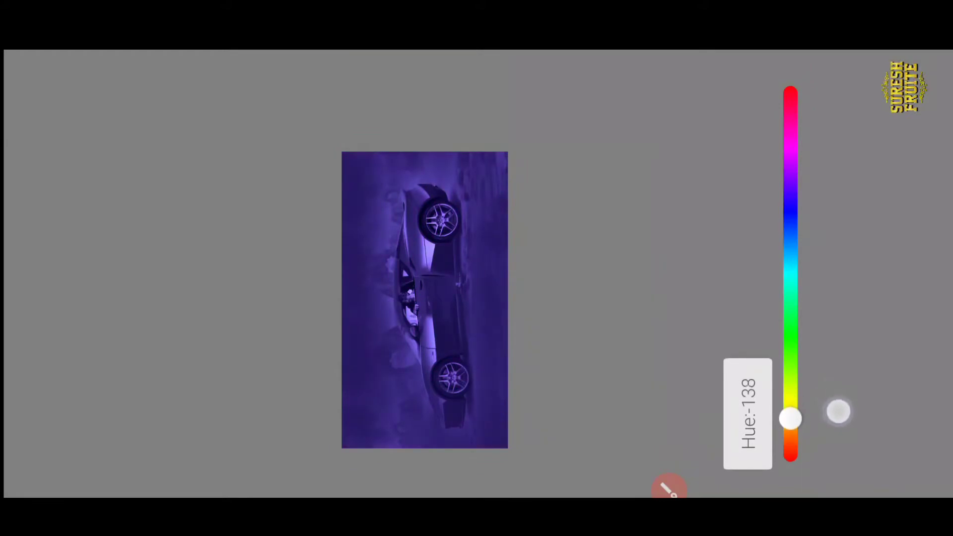
mouse_move(842, 467)
mouse_down()
mouse_move(814, 338)
mouse_move(821, 174)
mouse_up()
drag(855, 130, 876, 382)
drag(917, 265, 918, 143)
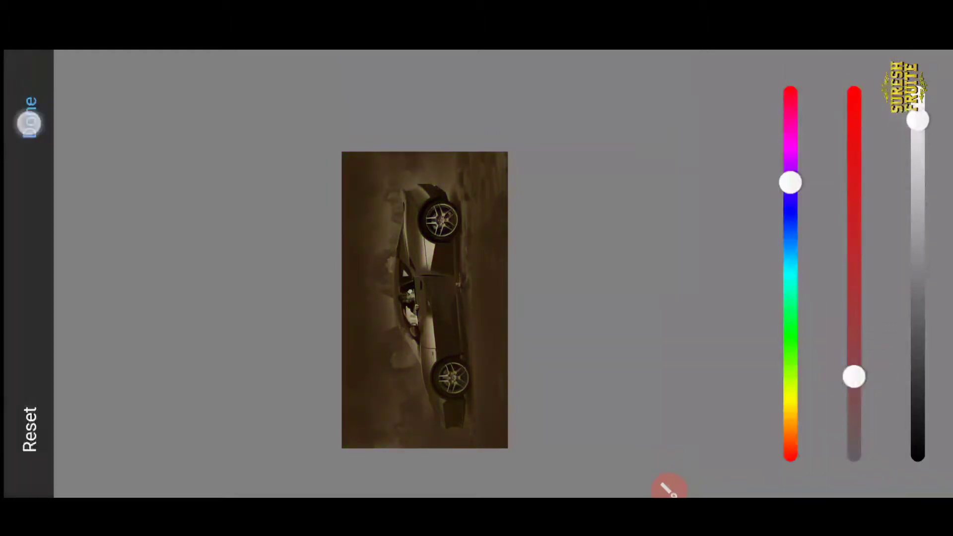
click(28, 122)
Toggle the Soft Light and Color layers' visibility to compare the tint
click(29, 130)
click(313, 130)
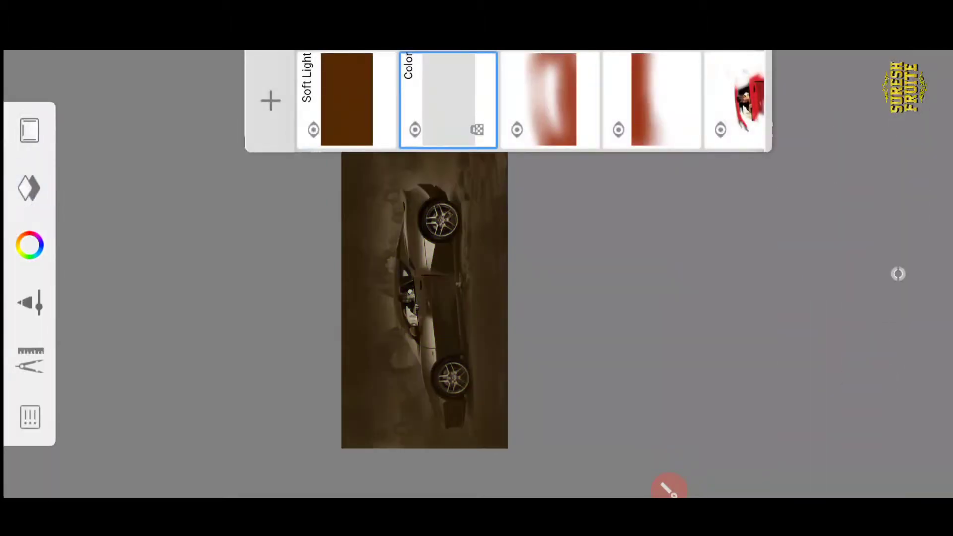
click(415, 129)
Duplicate the Color tint layer and toggle the copies' visibility to compare tints
click(436, 89)
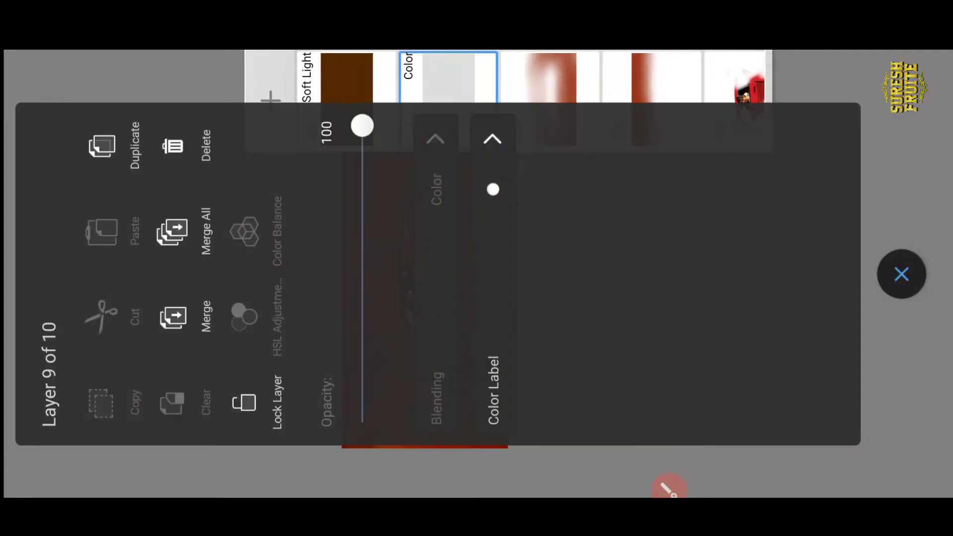
click(102, 145)
click(414, 129)
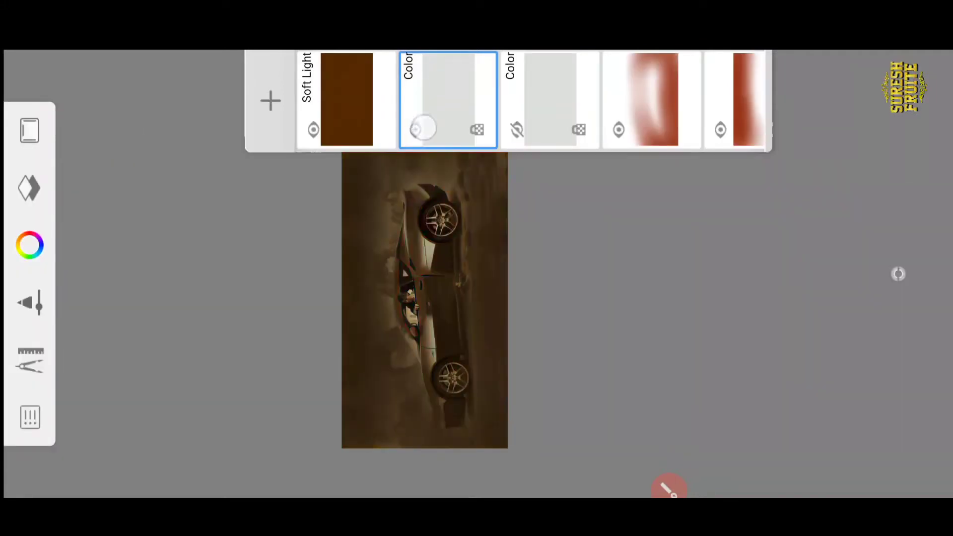
click(447, 89)
click(901, 275)
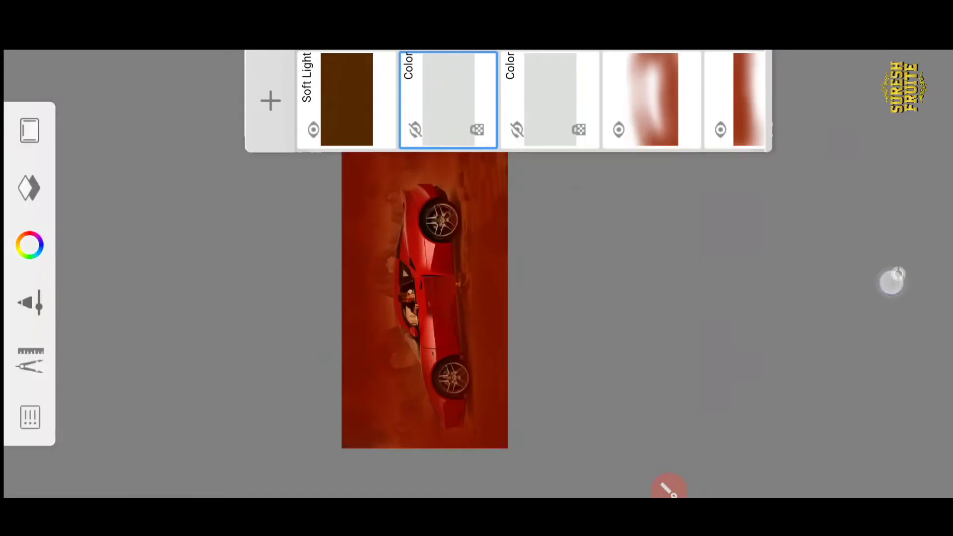
click(415, 129)
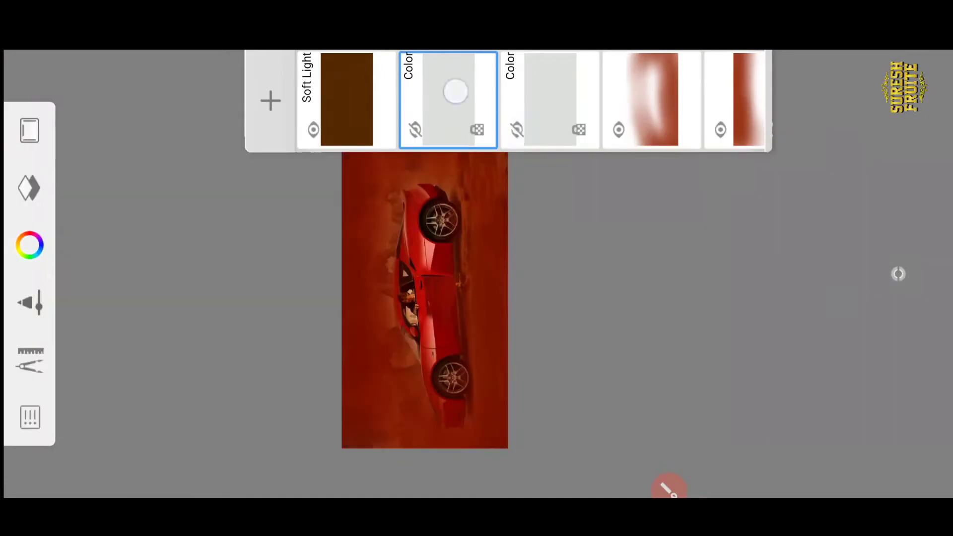
click(455, 91)
click(900, 275)
click(415, 129)
Set the duplicated tint layer's blending to Hue
click(437, 144)
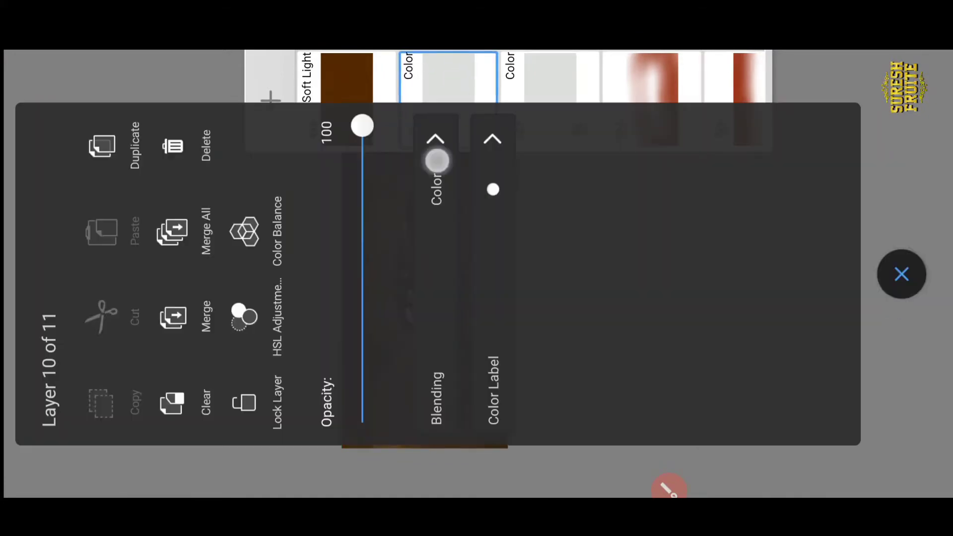
click(436, 160)
click(695, 298)
click(900, 275)
Lower the Hue layer's opacity to about 30%, comparing with it hidden, then swipe to recent apps
click(448, 99)
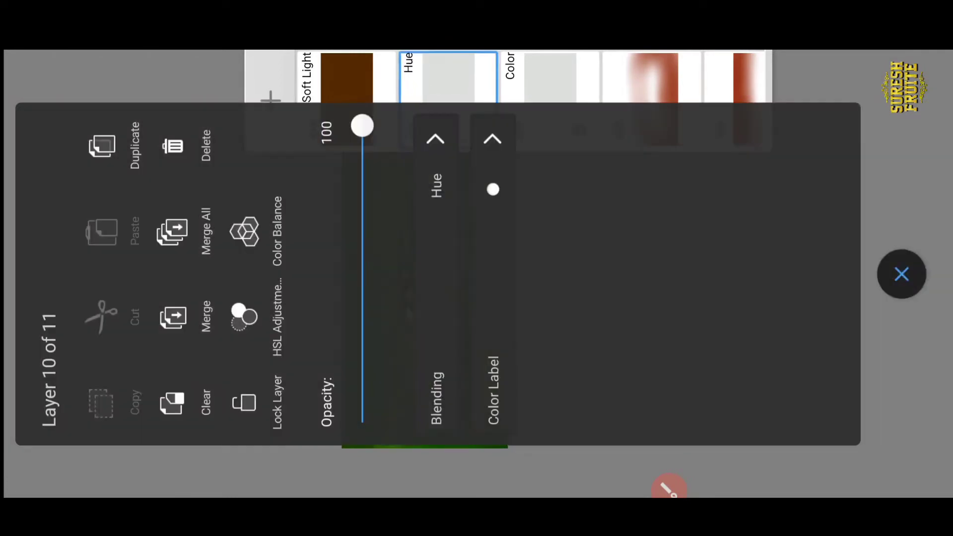
drag(362, 126, 584, 320)
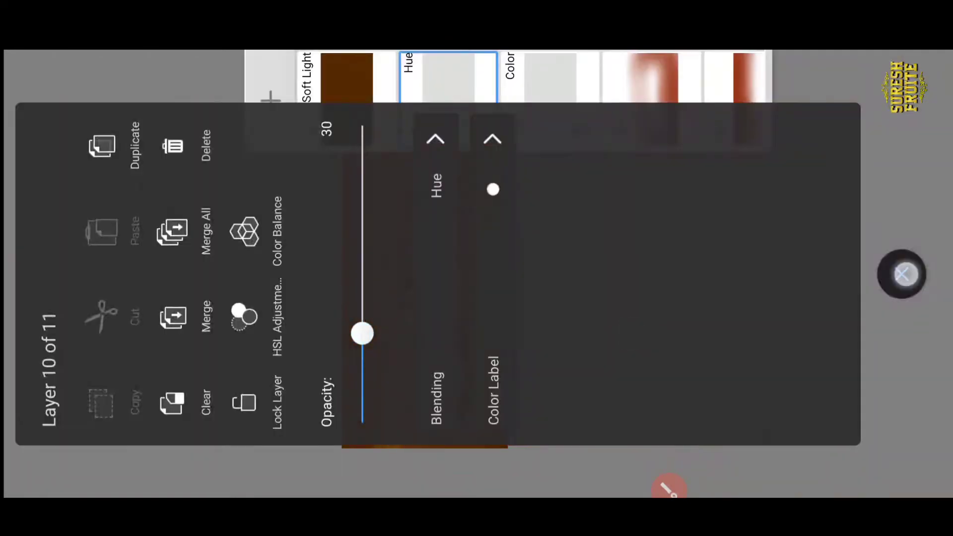
click(900, 274)
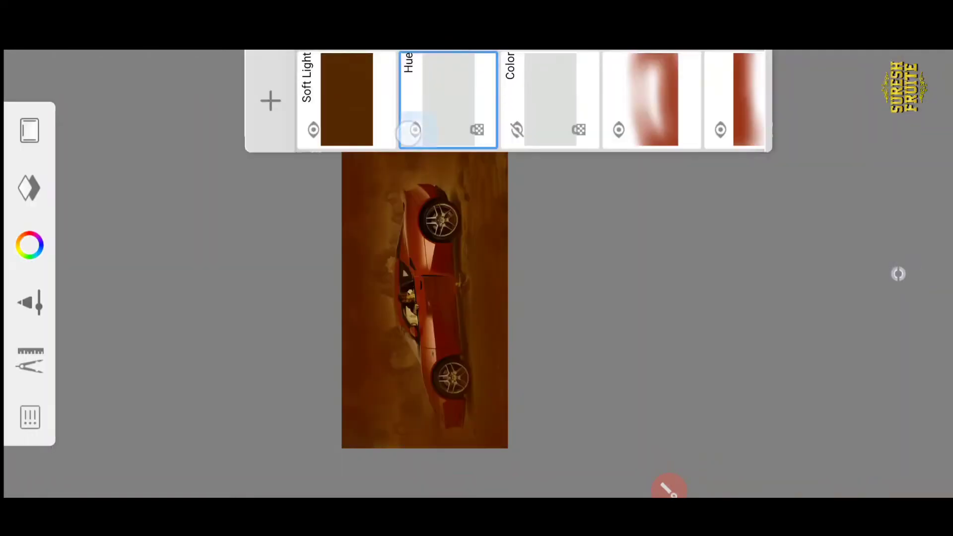
click(414, 133)
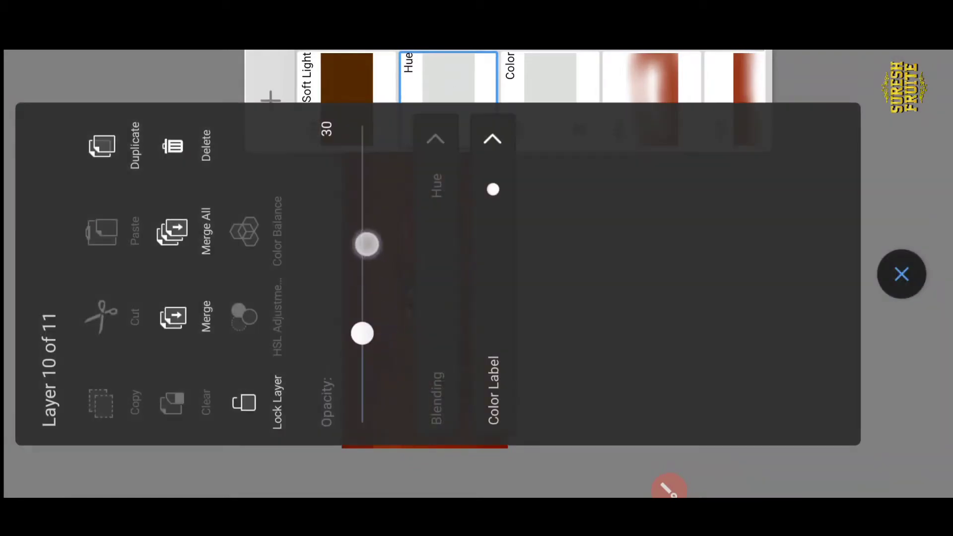
click(900, 274)
click(448, 99)
drag(361, 334, 436, 301)
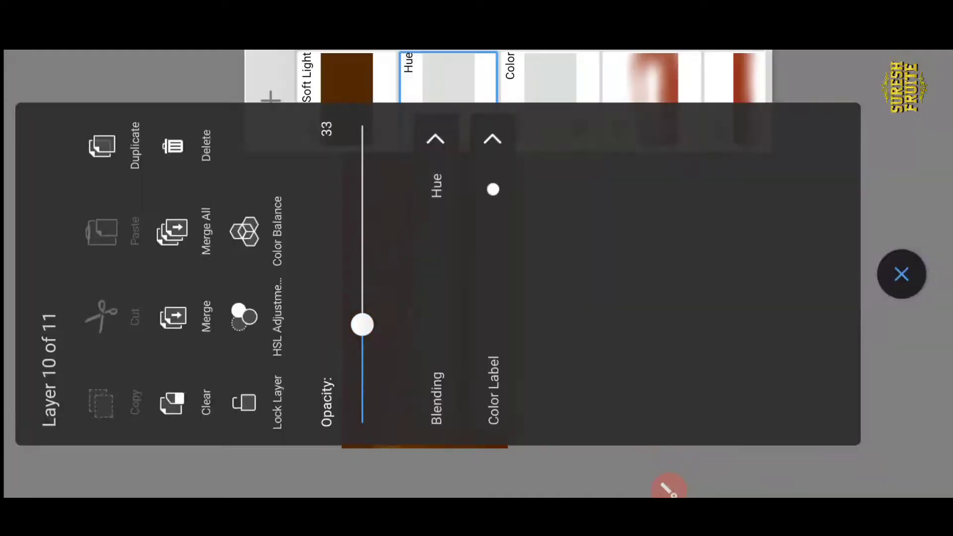
click(900, 275)
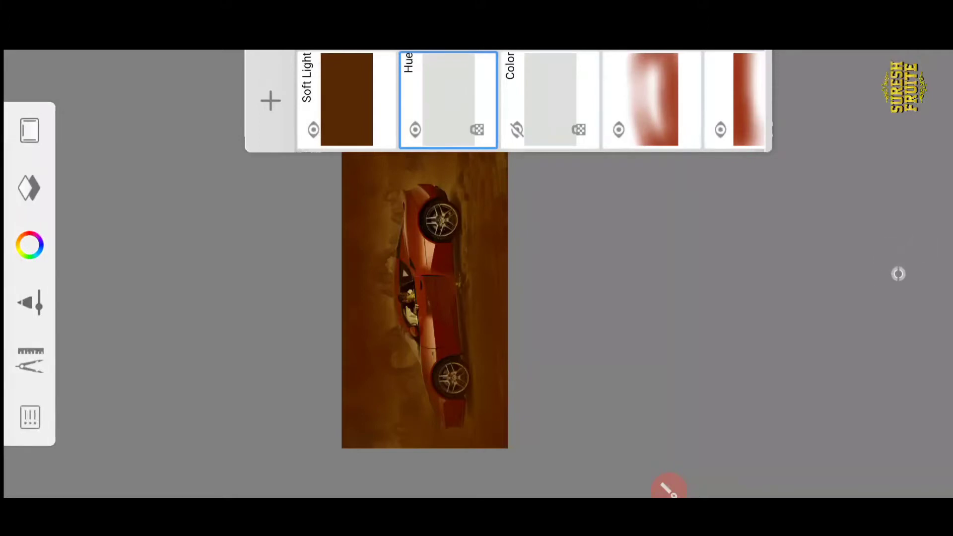
drag(948, 273, 744, 273)
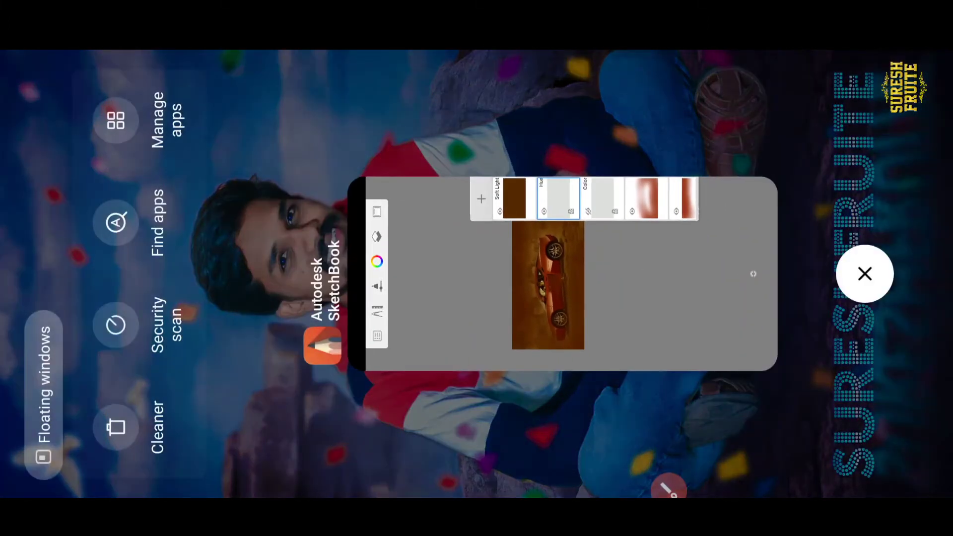
Go home, reopen the Photography folder, wait past the not-responding warning, and relaunch SketchBook
click(865, 273)
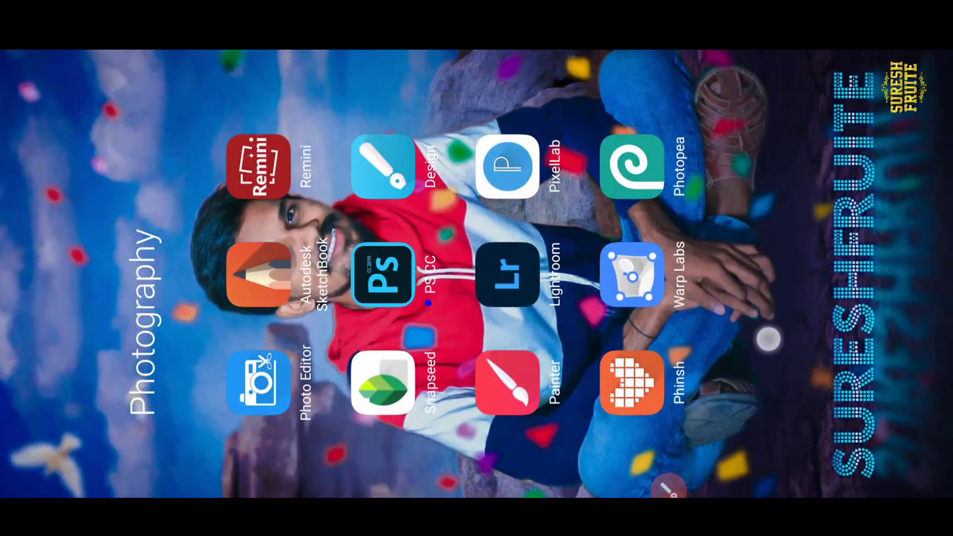
click(856, 204)
click(877, 372)
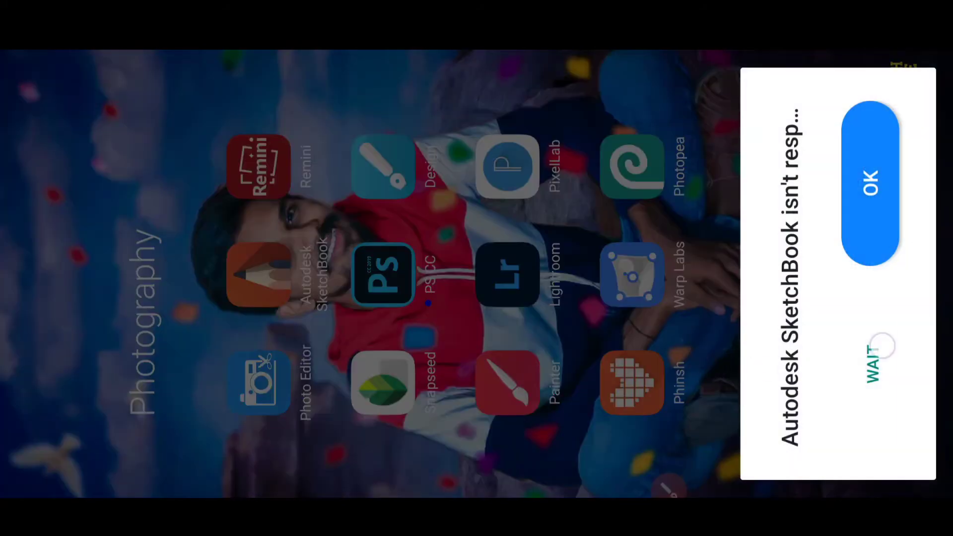
click(882, 345)
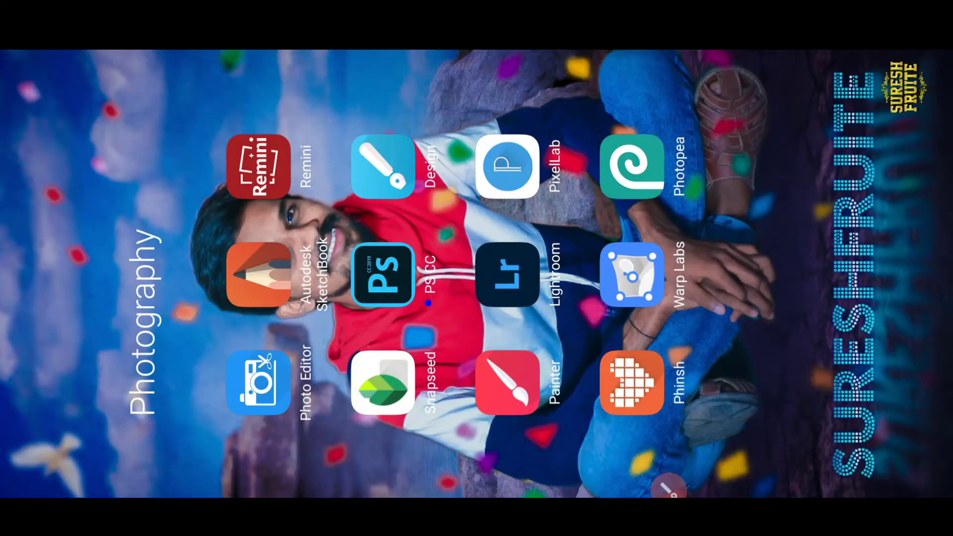
click(258, 276)
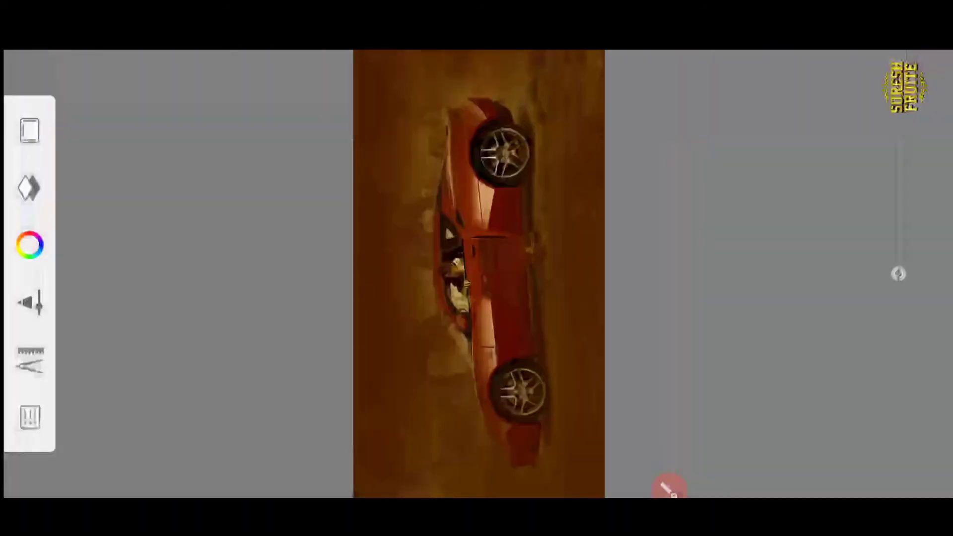
Select the remaining Color layer and try Hard Light and Linear Burn blending on it
click(30, 188)
click(318, 128)
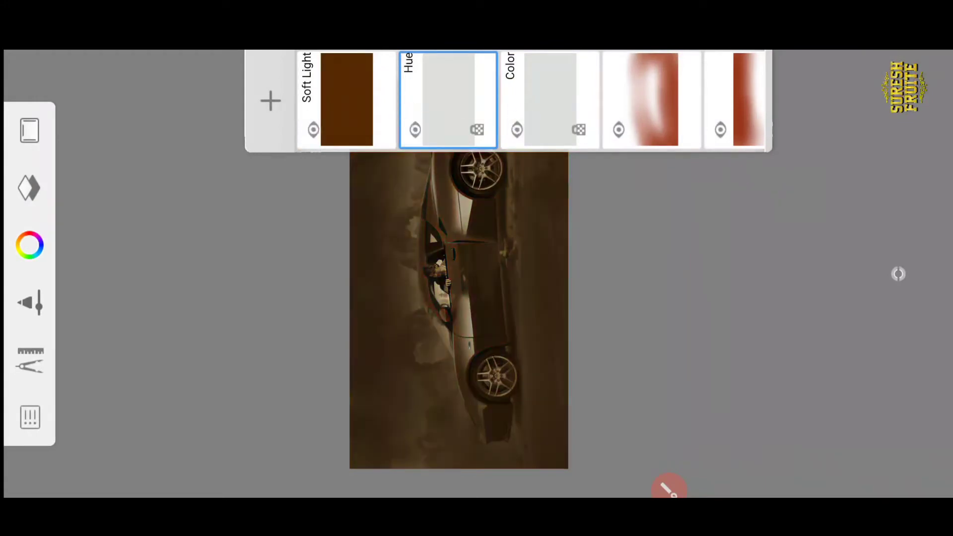
click(550, 100)
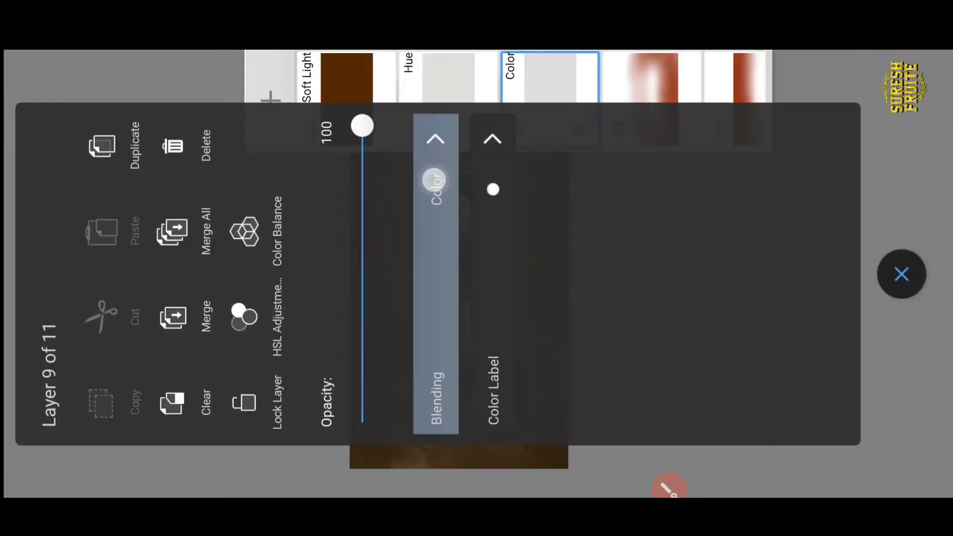
click(435, 179)
click(637, 293)
click(549, 99)
click(438, 164)
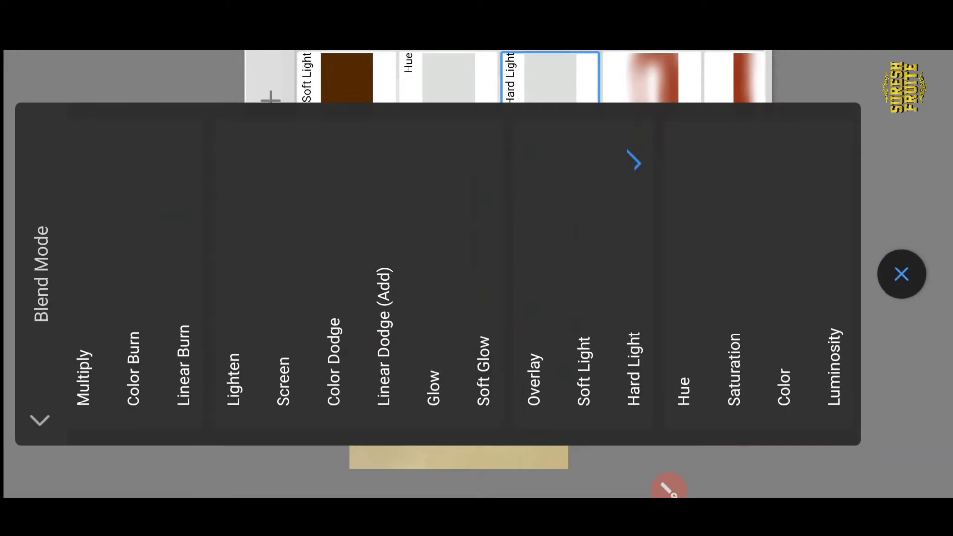
click(183, 367)
click(901, 274)
Settle the Color layer on Soft Light blending and toggle it to compare
click(559, 77)
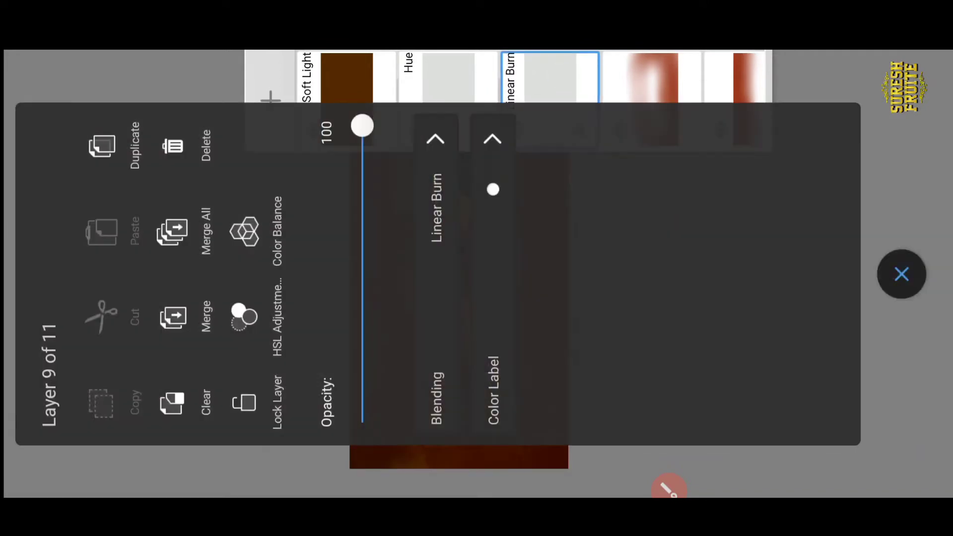
click(436, 163)
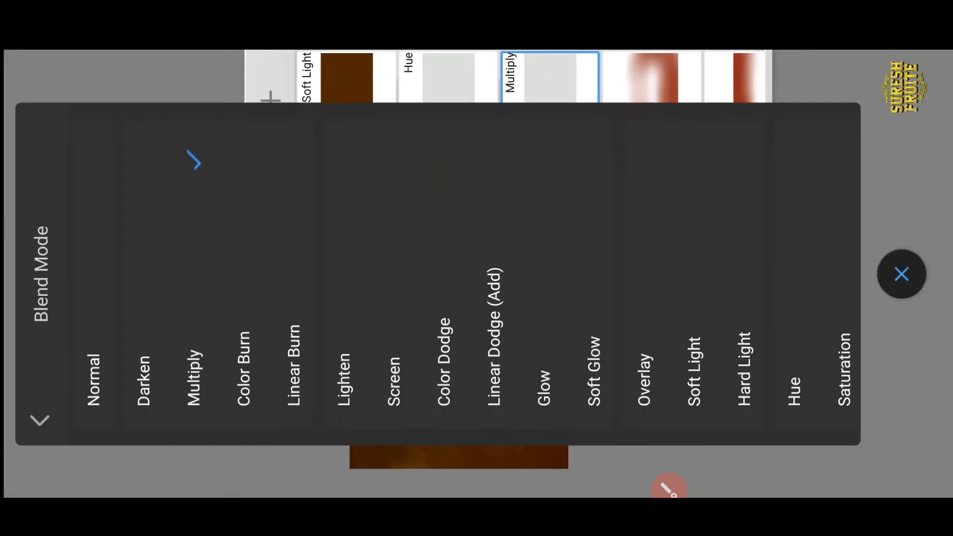
drag(511, 159, 402, 159)
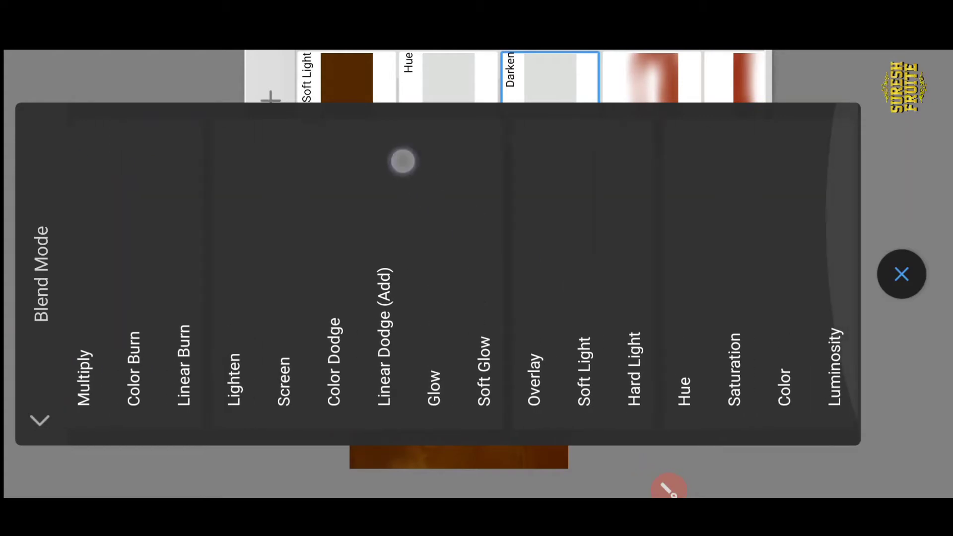
click(635, 296)
click(574, 238)
click(901, 274)
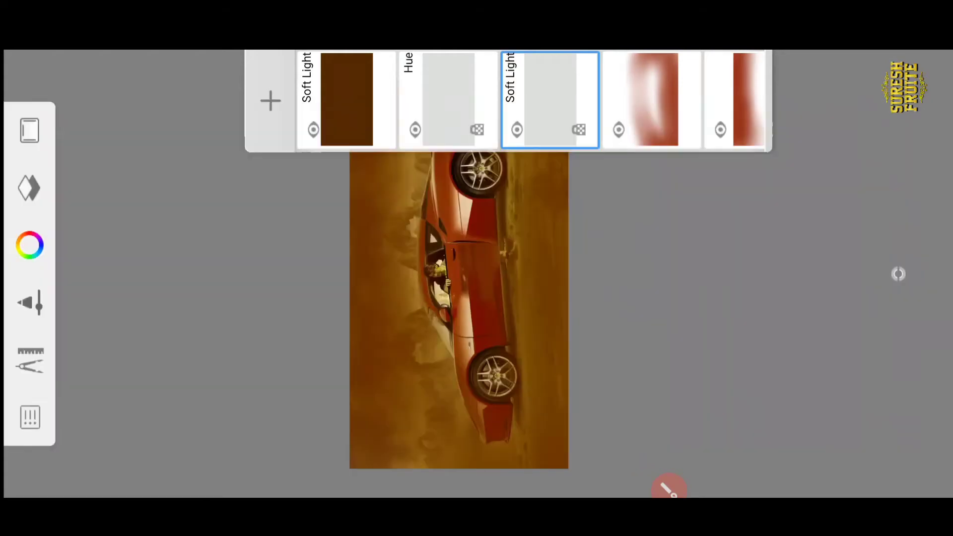
click(517, 129)
click(546, 95)
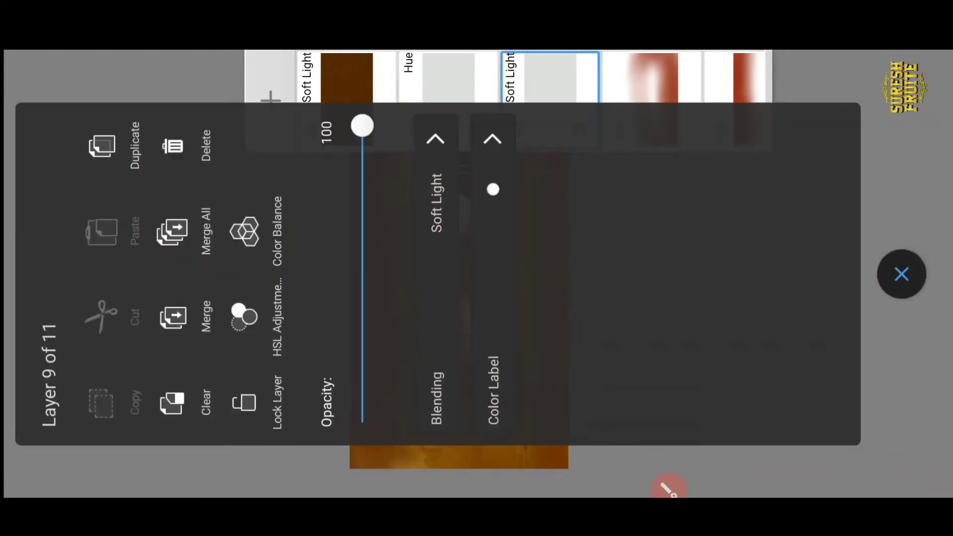
click(250, 311)
drag(790, 274, 790, 405)
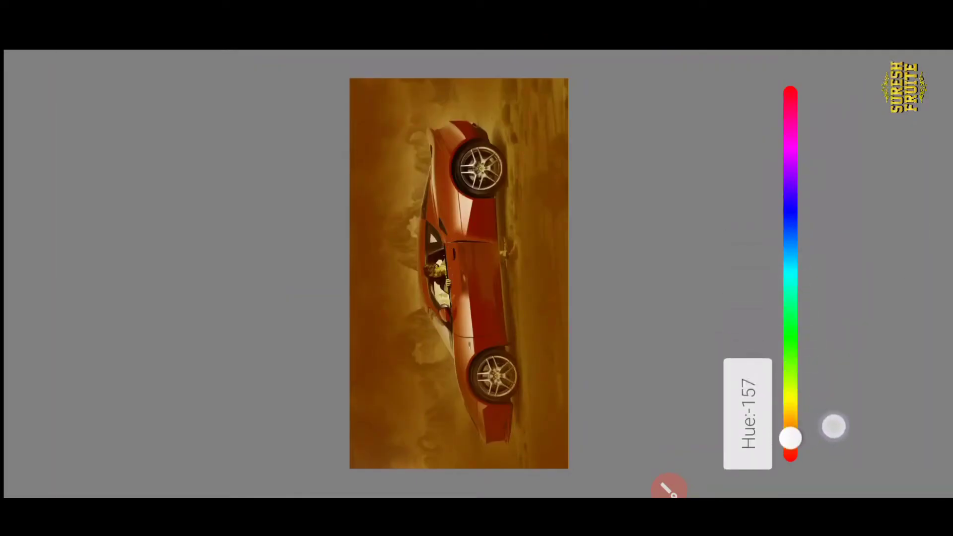
drag(833, 426, 810, 363)
click(897, 272)
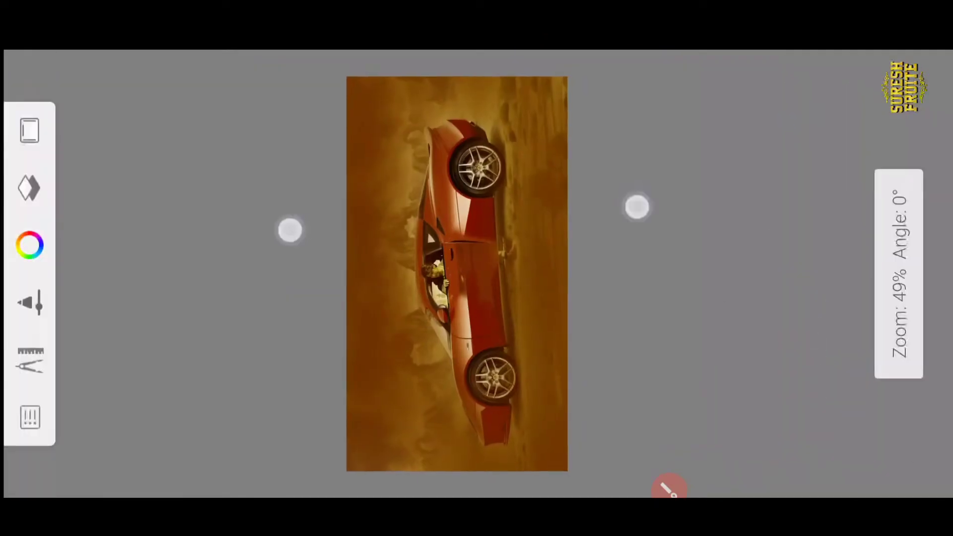
click(542, 105)
click(313, 129)
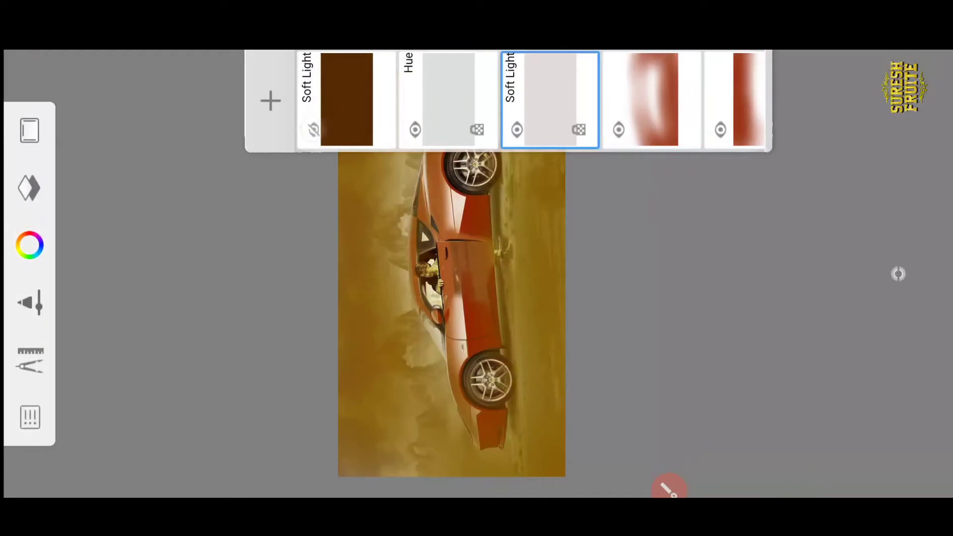
click(329, 90)
click(96, 135)
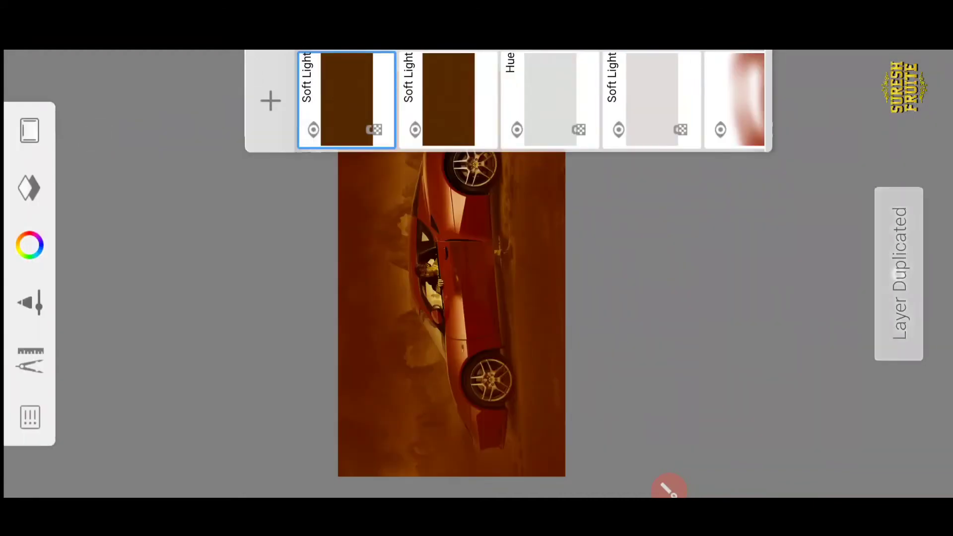
click(313, 129)
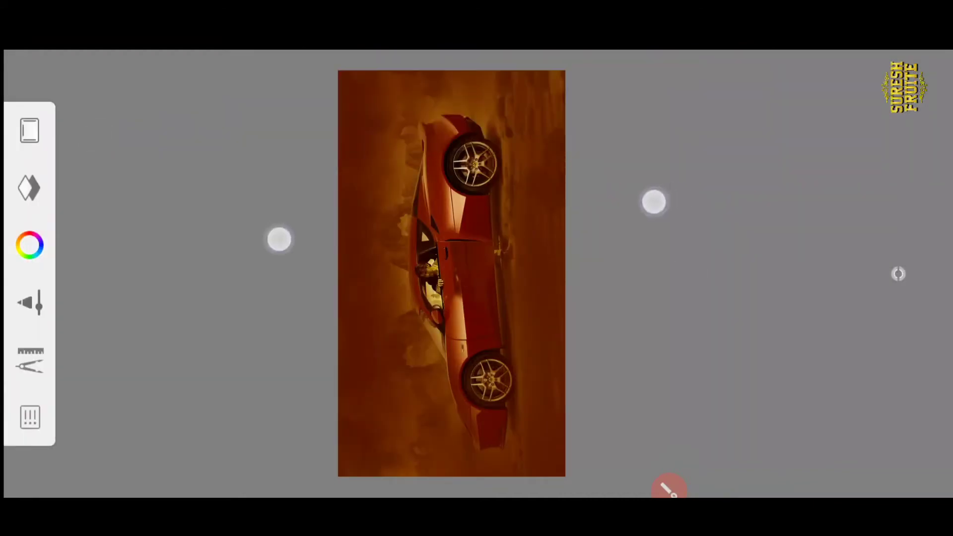
scroll(451, 277, down, 2)
drag(580, 99, 357, 99)
drag(502, 85, 754, 85)
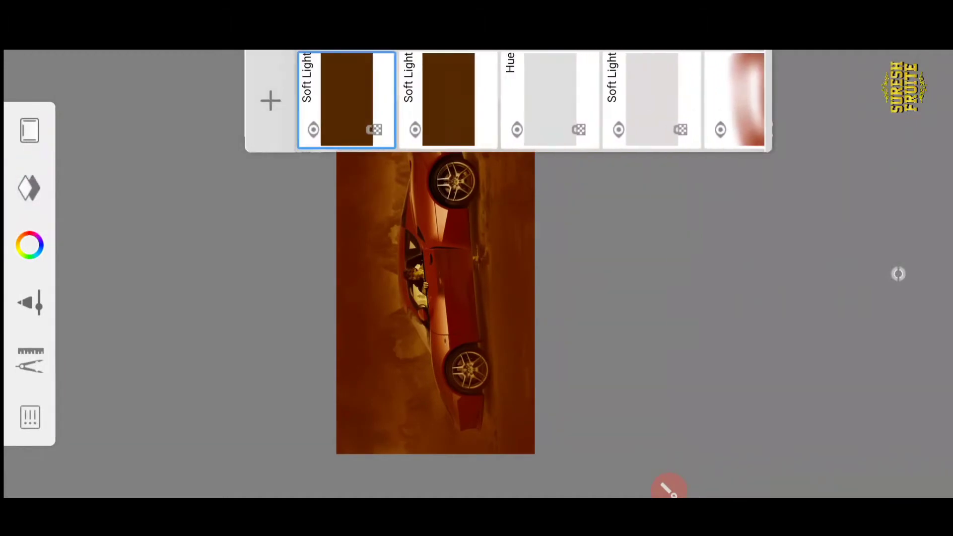
Add a new layer and draw a radial gradient fill on it
click(271, 98)
click(30, 359)
click(94, 194)
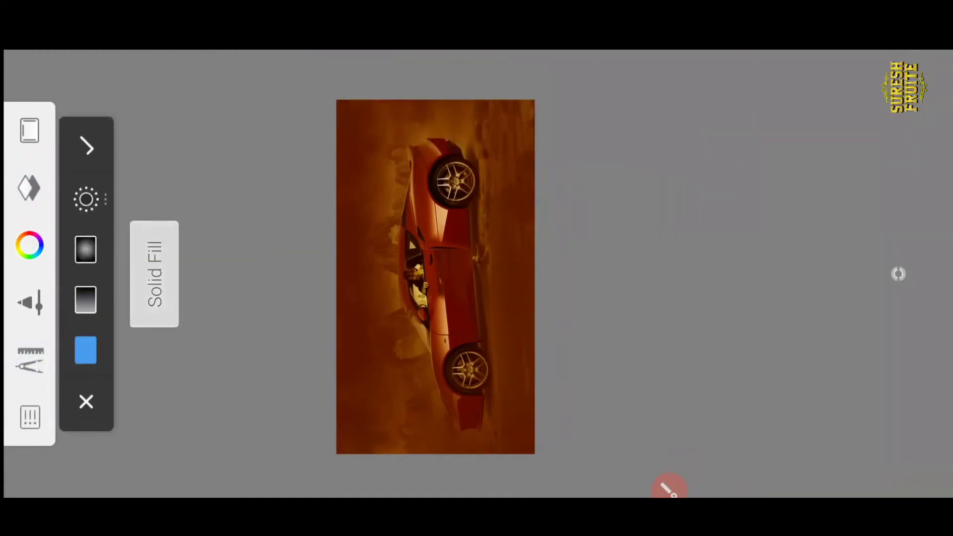
click(85, 249)
mouse_move(389, 369)
mouse_down()
mouse_move(397, 287)
mouse_move(546, 290)
mouse_up()
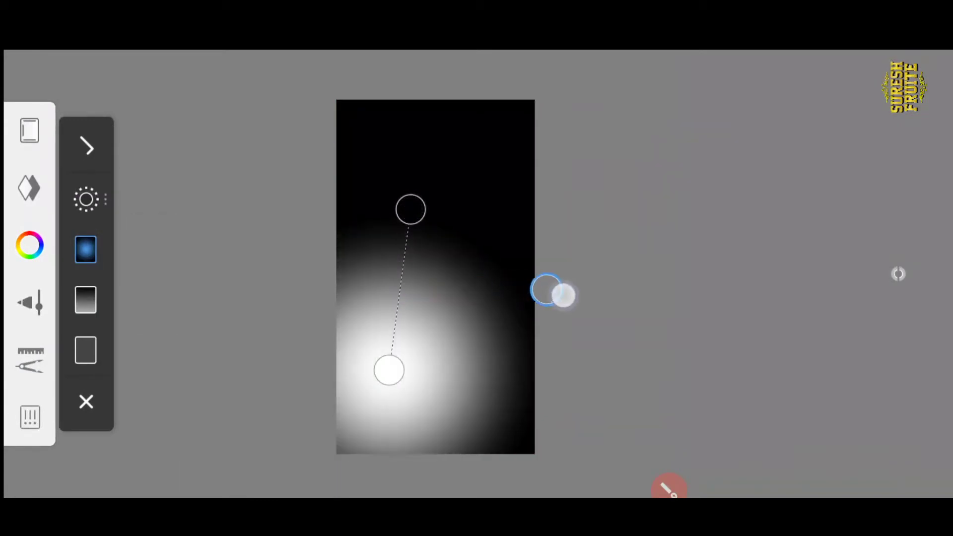
Make the gradient's outer colour transparent and its centre yellow
click(30, 245)
click(94, 397)
click(898, 273)
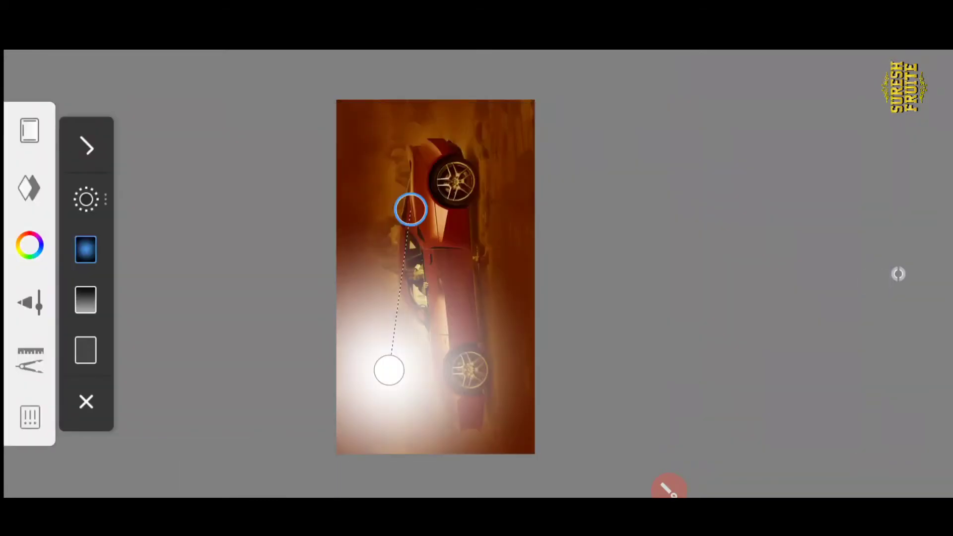
click(389, 369)
click(185, 329)
click(296, 180)
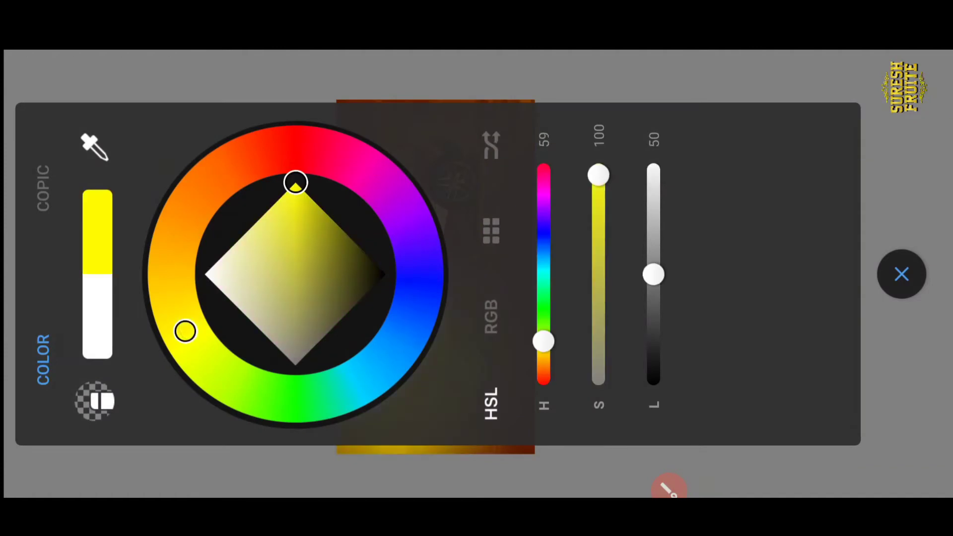
click(898, 274)
Reposition the yellow glow lower-left over the car door and widen it
drag(409, 210, 412, 299)
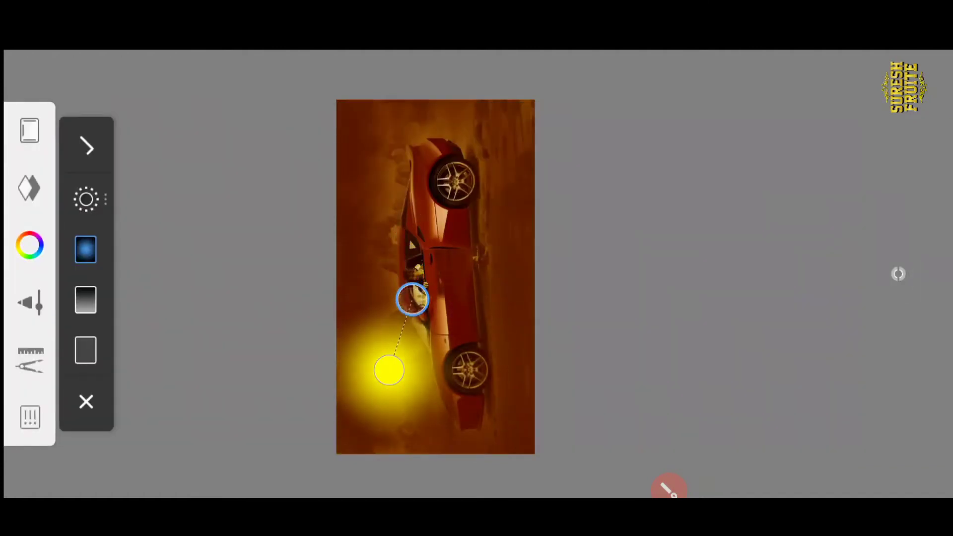
drag(389, 369, 373, 407)
mouse_move(412, 299)
mouse_down()
mouse_move(416, 287)
mouse_move(382, 257)
mouse_up()
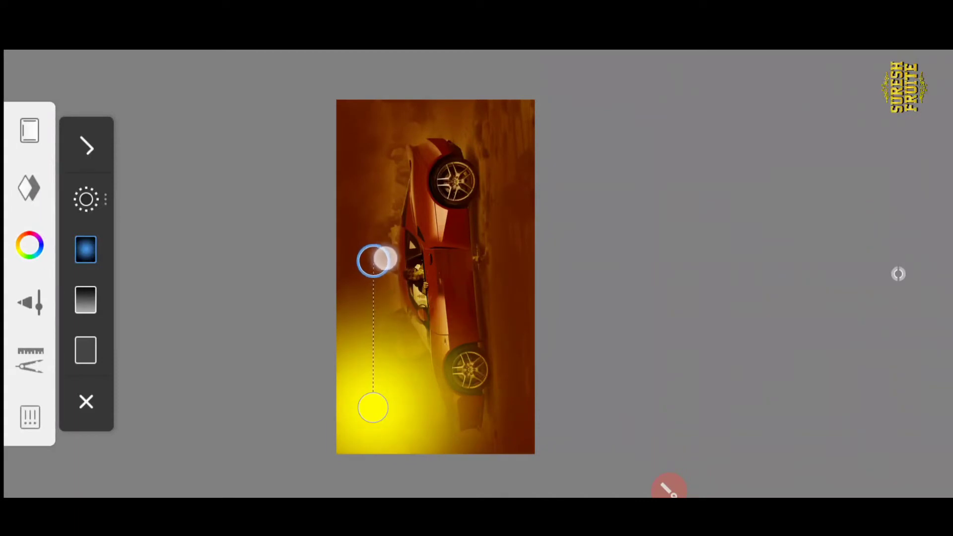
click(87, 148)
click(29, 187)
Set the yellow glow layer's blending to Overlay
click(346, 99)
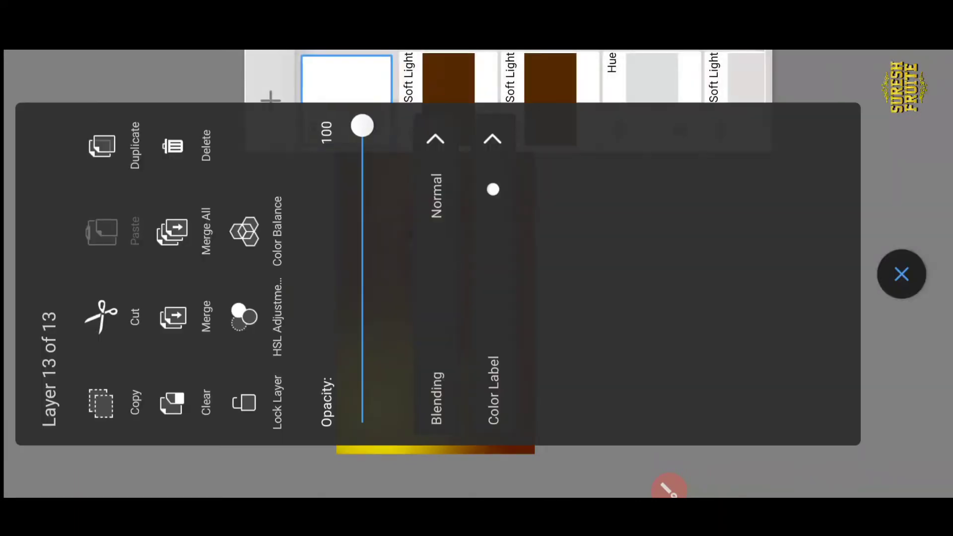
click(435, 179)
click(632, 292)
scroll(436, 288, down, 2)
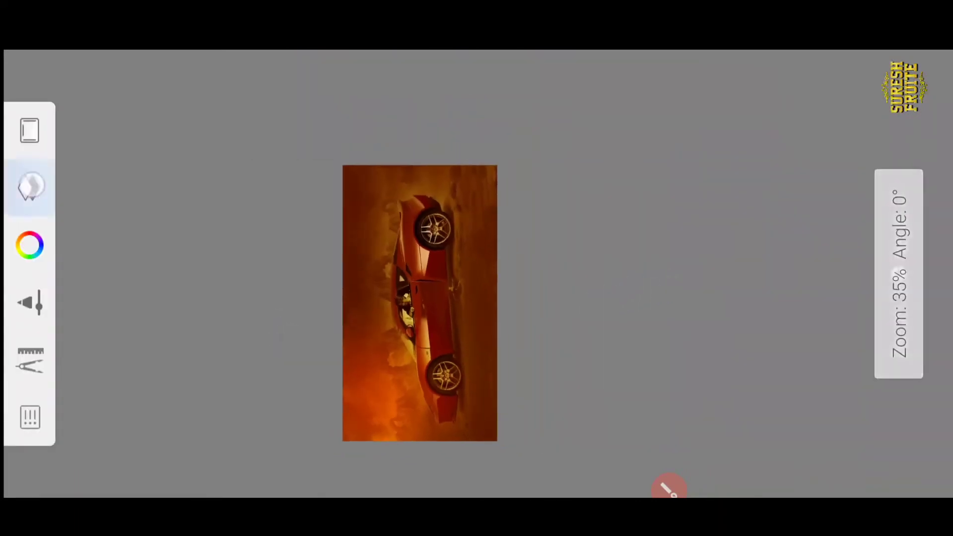
Test lighter and darker lightness on the glow layer, returning it near its middle value
click(30, 185)
click(346, 77)
click(243, 316)
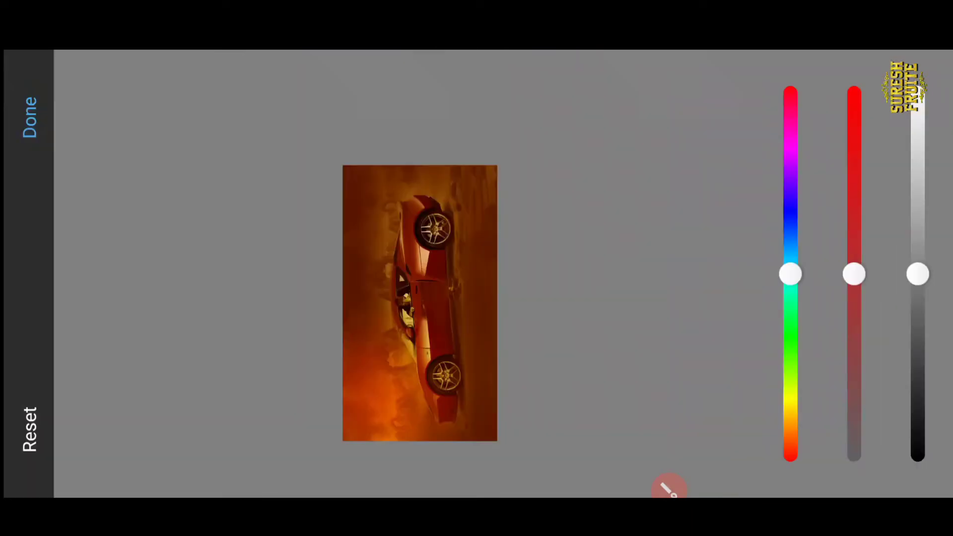
mouse_move(916, 273)
mouse_down()
mouse_move(916, 209)
mouse_move(917, 413)
mouse_move(917, 92)
mouse_move(917, 306)
mouse_up()
drag(913, 269, 916, 272)
click(29, 117)
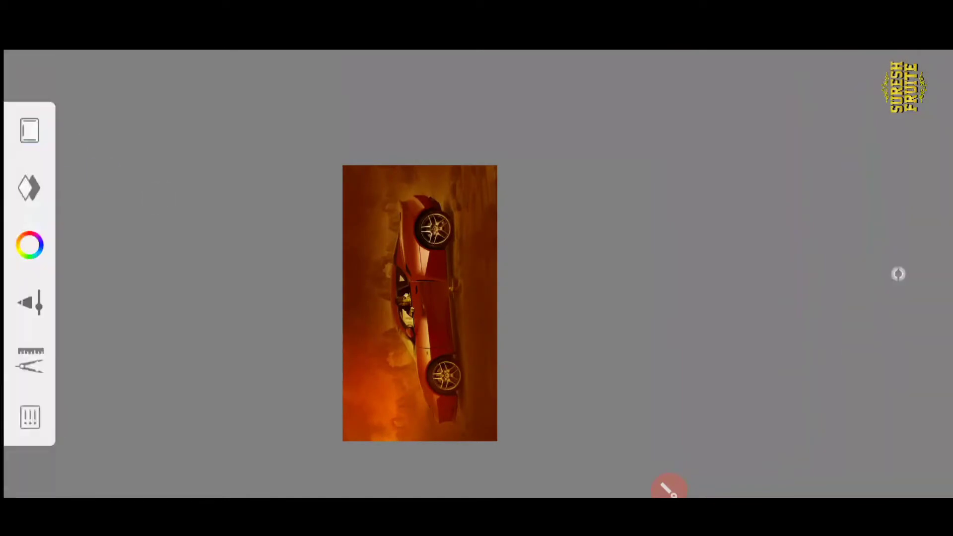
click(32, 193)
click(346, 94)
click(435, 149)
Give the glow layer Color blending and enlarge it to about 159%
click(783, 387)
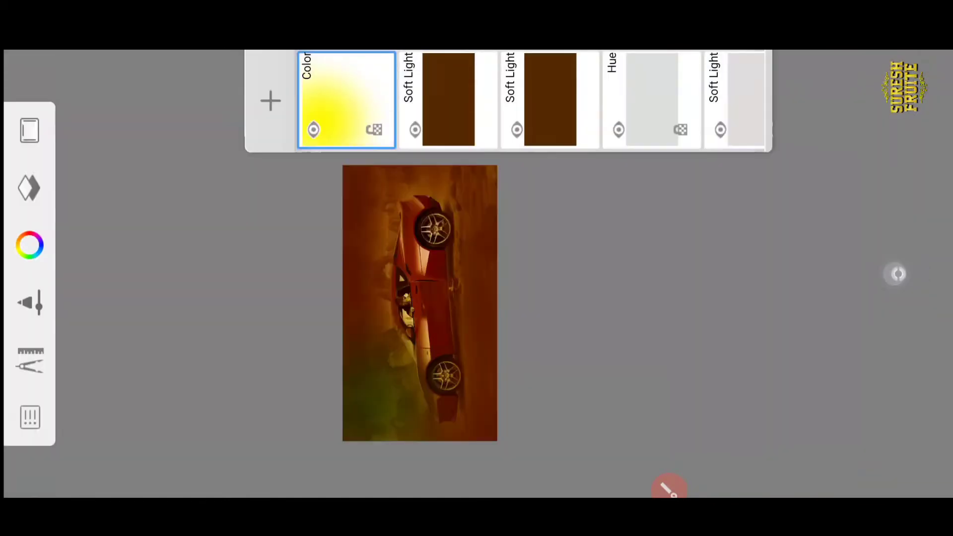
click(352, 85)
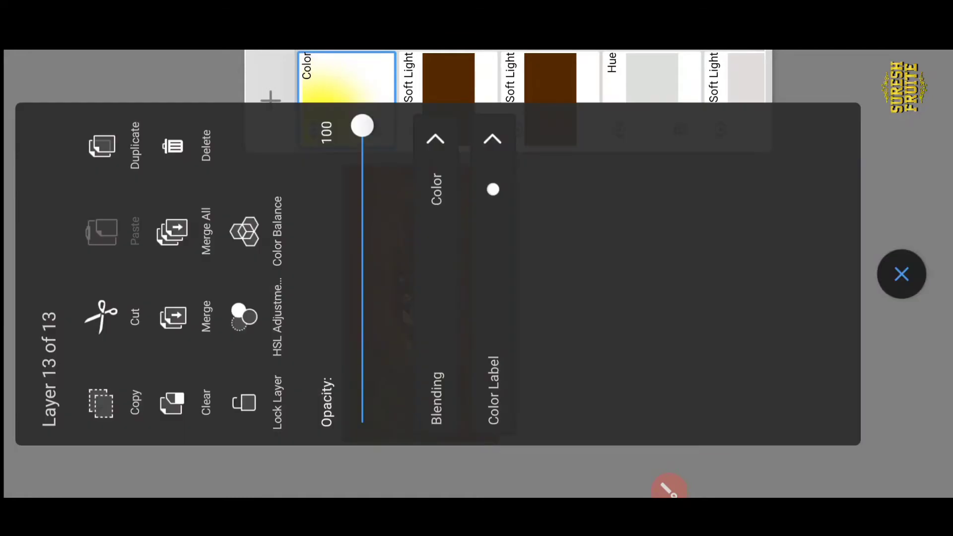
click(902, 273)
click(29, 188)
click(85, 277)
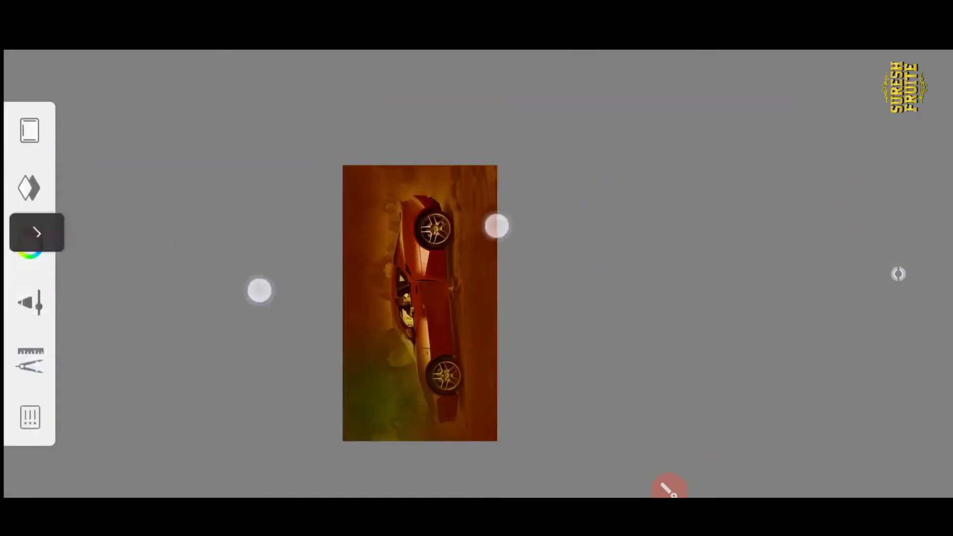
drag(297, 327, 276, 313)
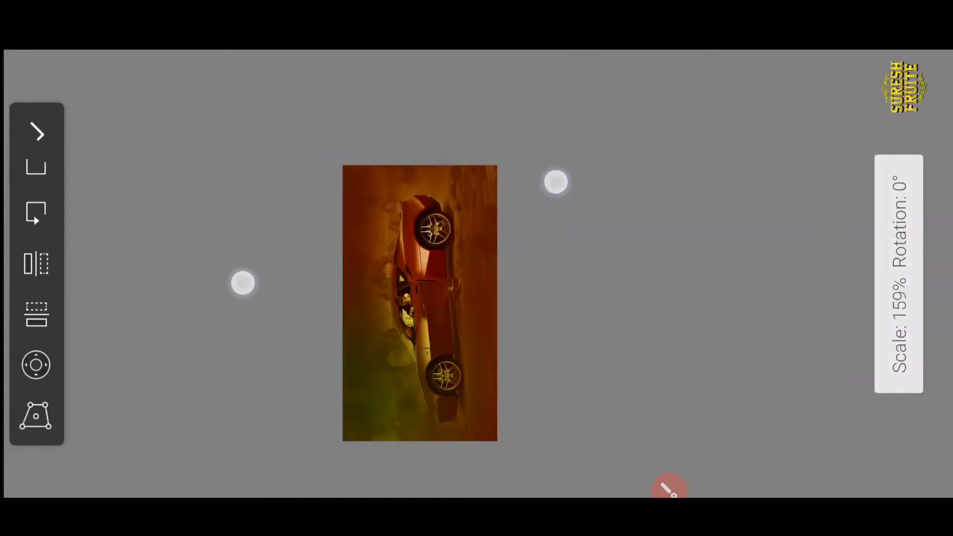
click(897, 272)
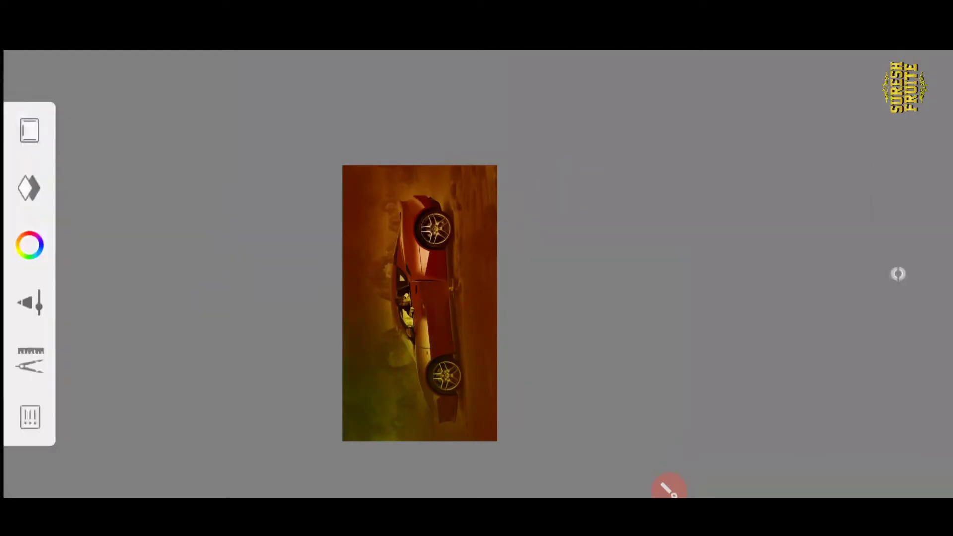
Duplicate the Color glow layer, then delete the duplicate copy
click(30, 187)
click(346, 99)
click(132, 145)
click(306, 130)
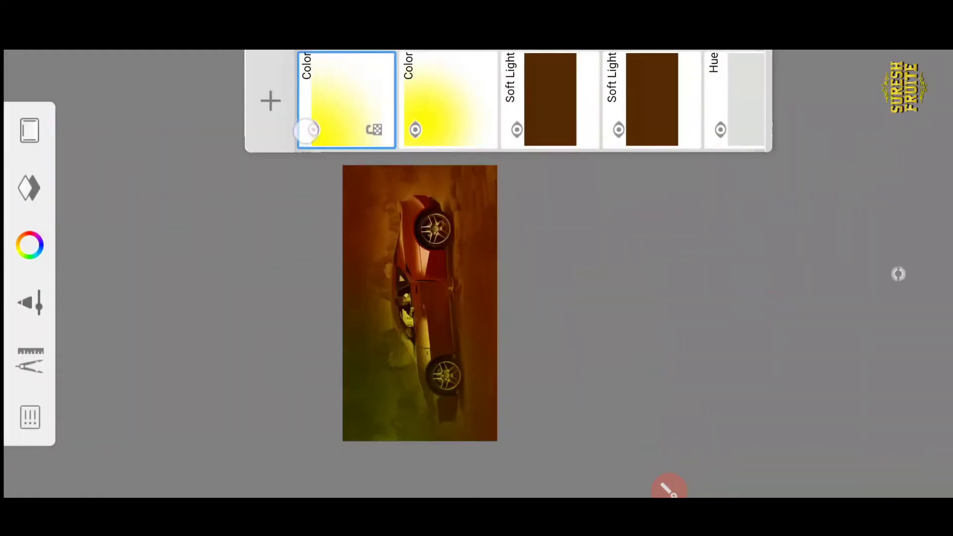
click(361, 123)
click(207, 147)
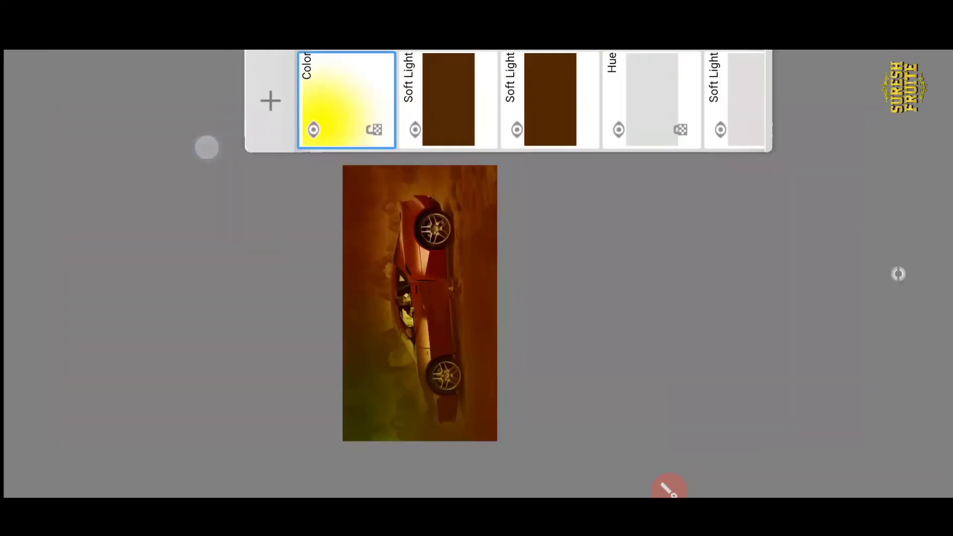
Add a new blank layer on top and switch to the Fill tool
click(271, 100)
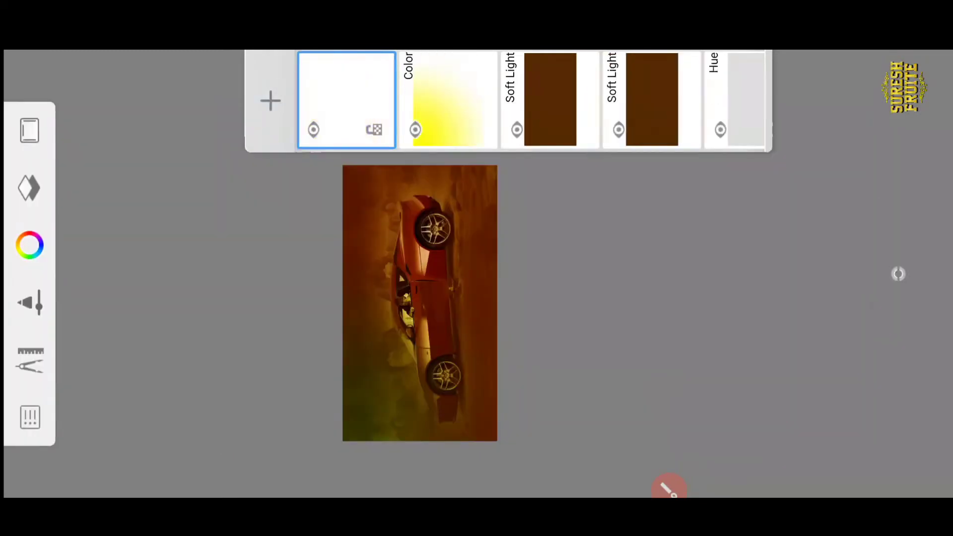
click(30, 130)
click(98, 191)
Attempt a radial fill on the new layer, dismissing each not-enough-memory warning
click(409, 210)
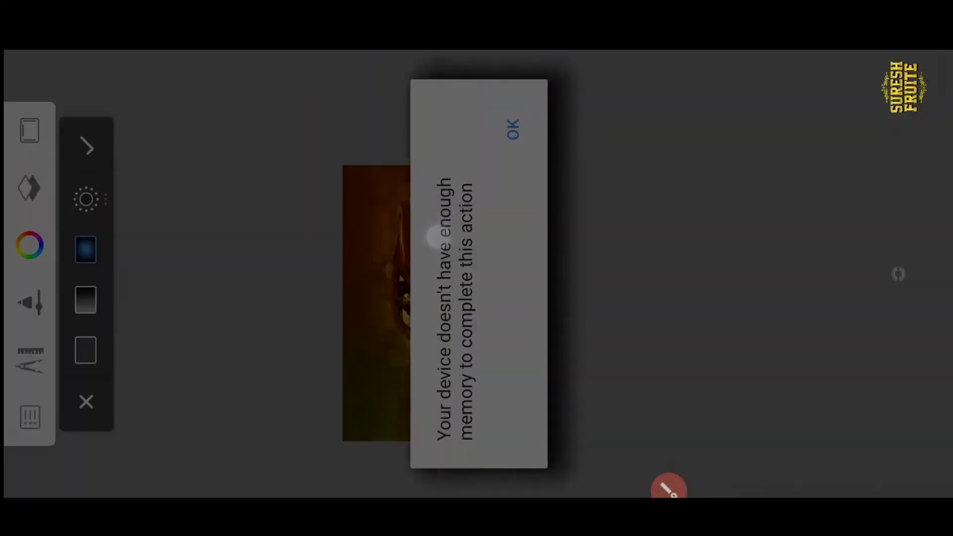
click(512, 127)
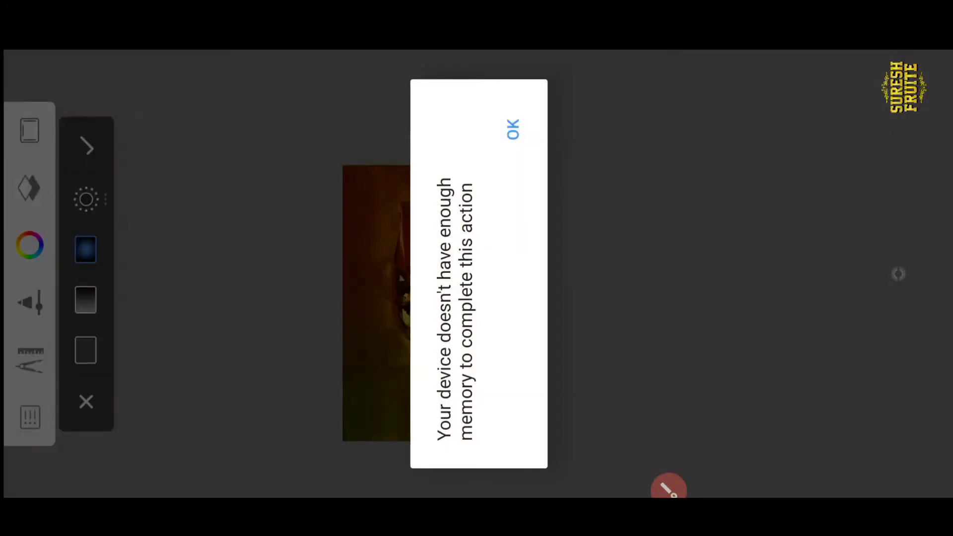
click(513, 130)
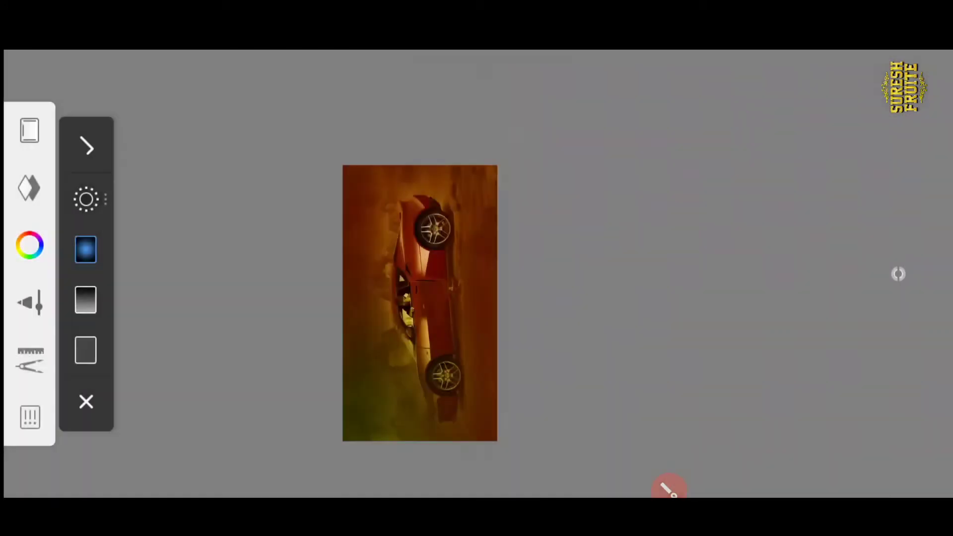
click(404, 230)
click(504, 147)
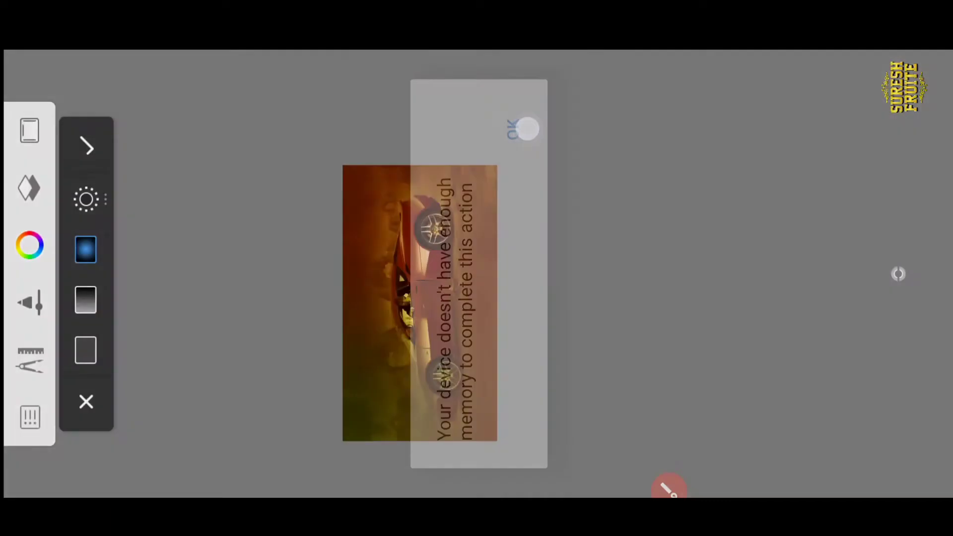
click(407, 223)
click(516, 124)
Drag a radial gradient fill across the new layer and change its centre colour to red
click(85, 350)
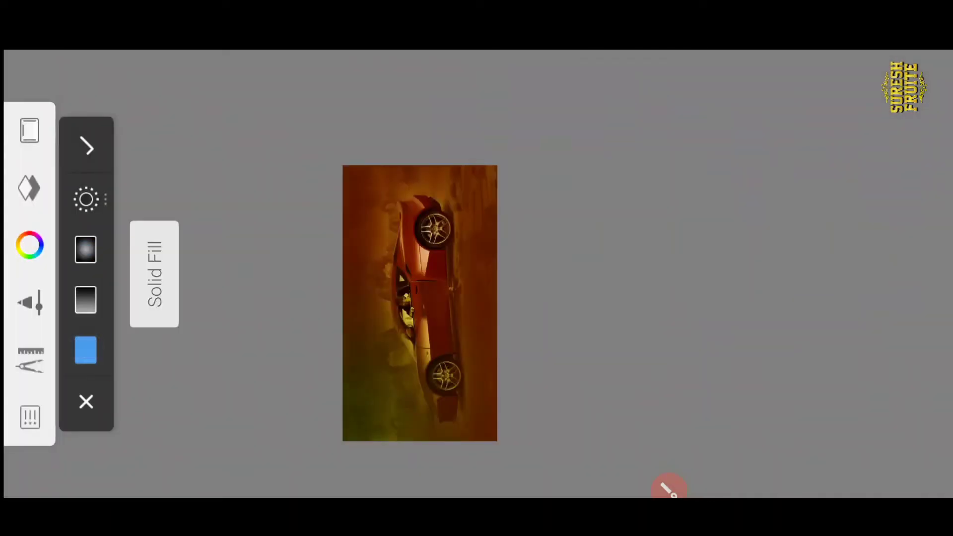
drag(382, 204, 464, 304)
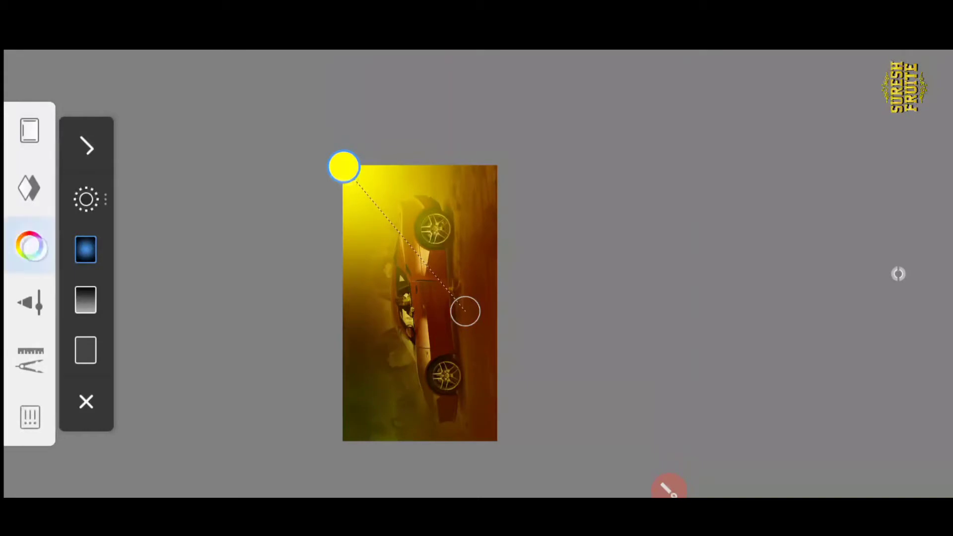
click(343, 167)
click(900, 273)
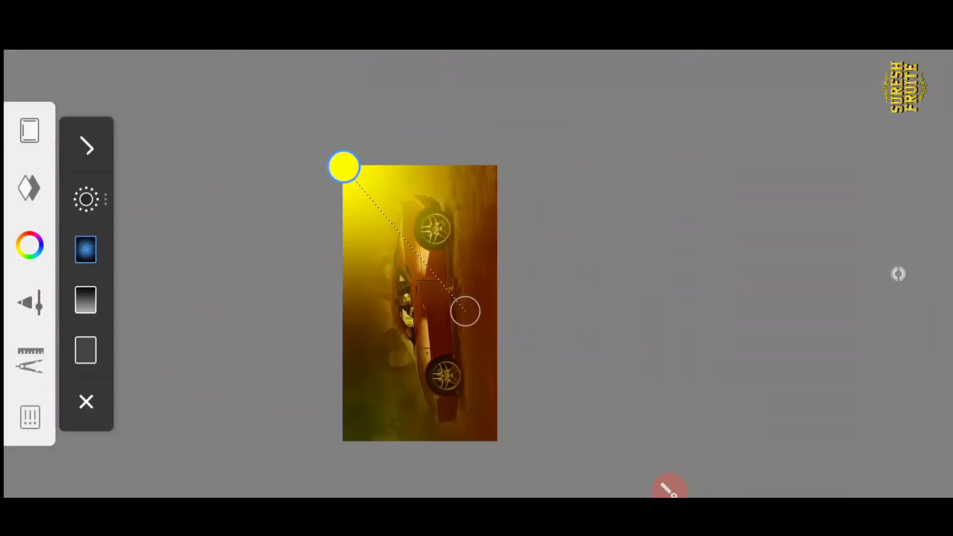
click(343, 167)
click(279, 149)
click(901, 274)
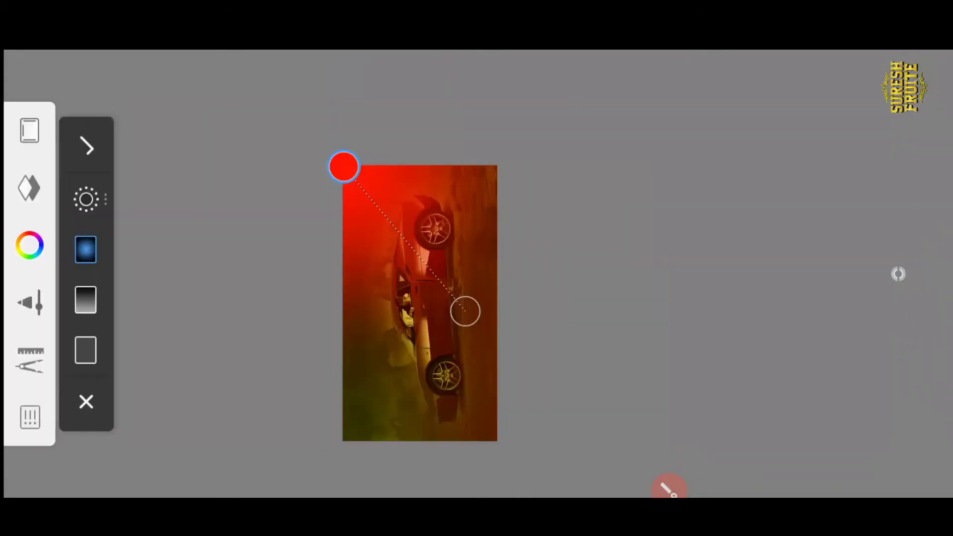
Set the red gradient layer to Color blending and bring up the top layer's options
click(29, 187)
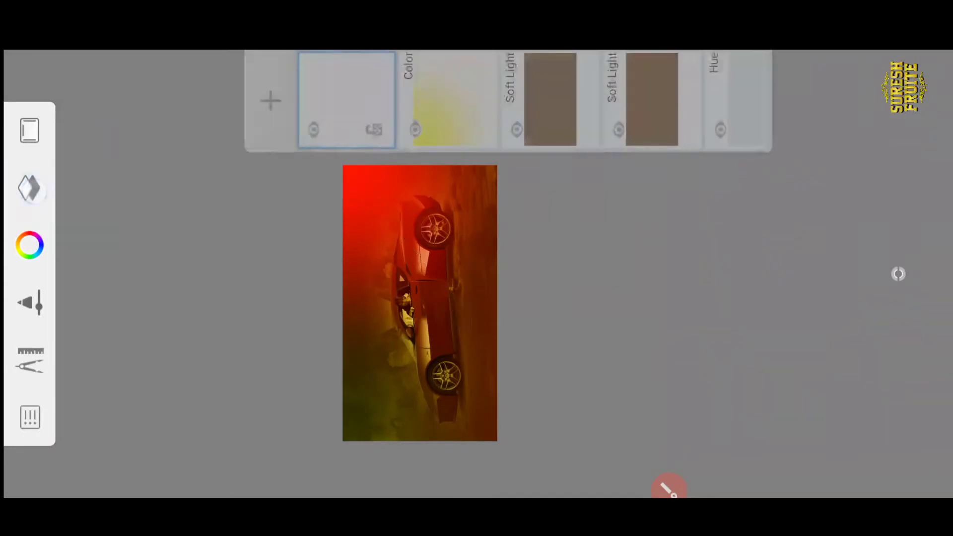
click(437, 156)
drag(697, 228, 587, 228)
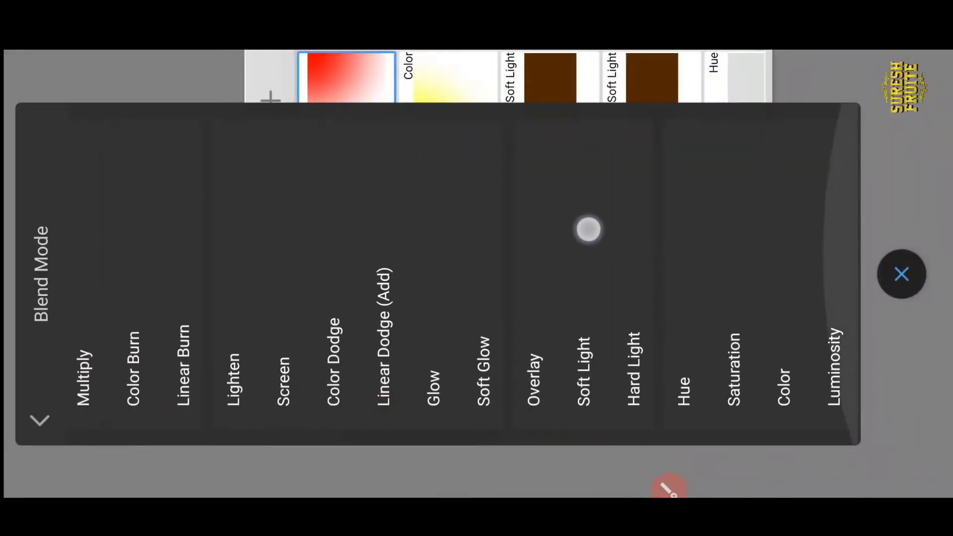
click(901, 273)
drag(676, 255, 570, 227)
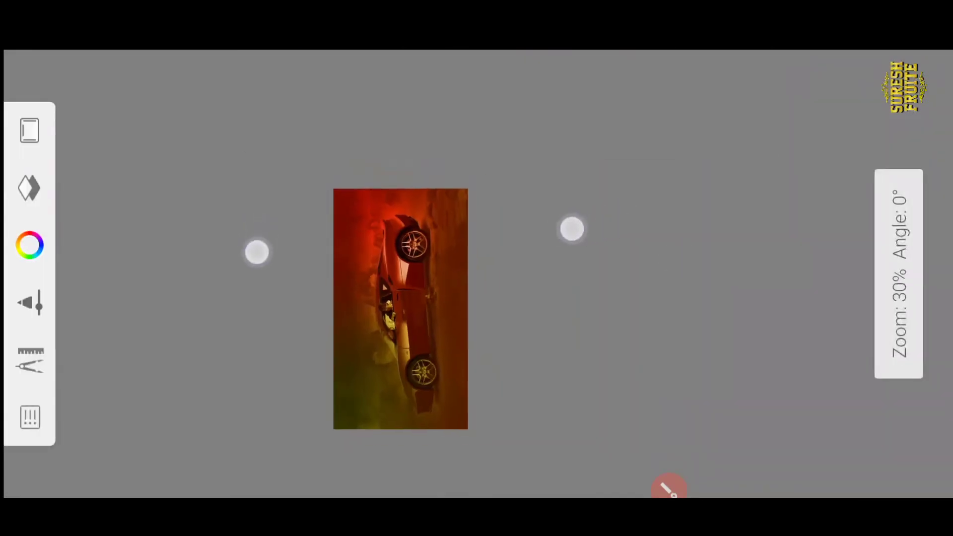
click(345, 99)
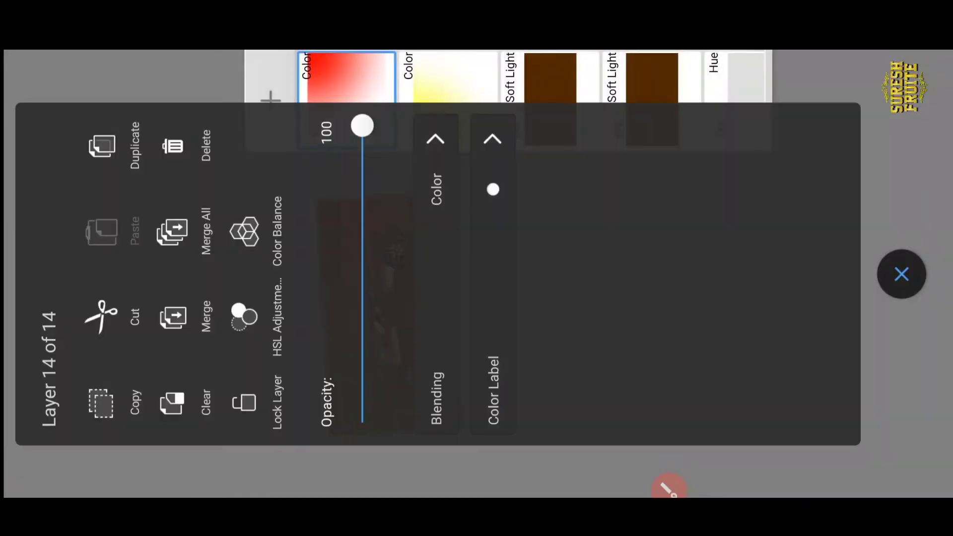
Apply an HSL Adjustment to the top layer: hue -145, tweaked lightness and raised saturation
click(244, 317)
mouse_move(789, 272)
mouse_down()
mouse_move(833, 413)
mouse_move(818, 322)
mouse_move(824, 251)
mouse_move(853, 277)
mouse_move(869, 392)
mouse_move(853, 221)
mouse_move(853, 329)
mouse_up()
mouse_move(917, 274)
mouse_down()
mouse_move(908, 159)
mouse_move(902, 437)
mouse_move(890, 168)
mouse_move(904, 415)
mouse_move(870, 187)
mouse_move(869, 106)
mouse_up()
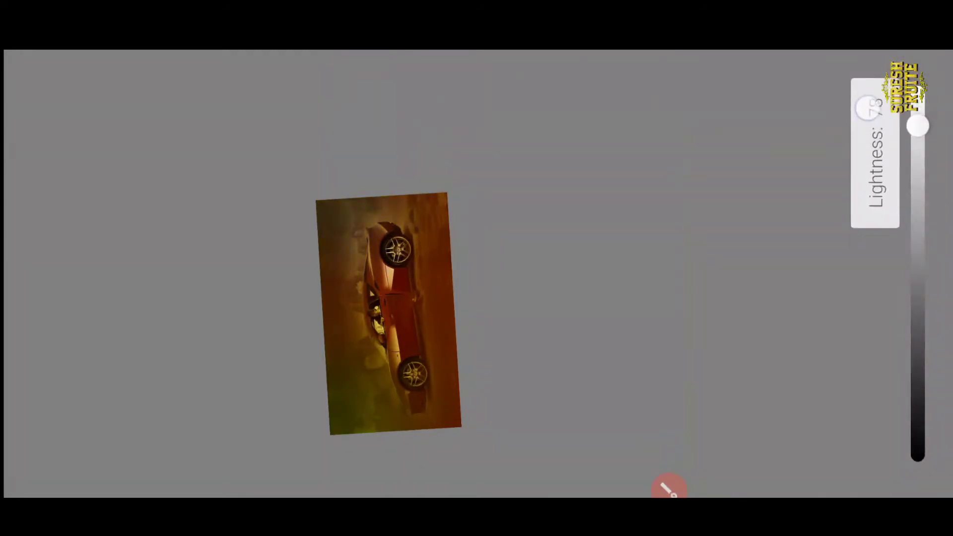
drag(853, 306, 853, 96)
mouse_move(813, 224)
mouse_down()
mouse_move(801, 192)
mouse_move(802, 117)
mouse_move(818, 215)
mouse_up()
click(30, 117)
Duplicate the yellow Color-blend layer
click(896, 272)
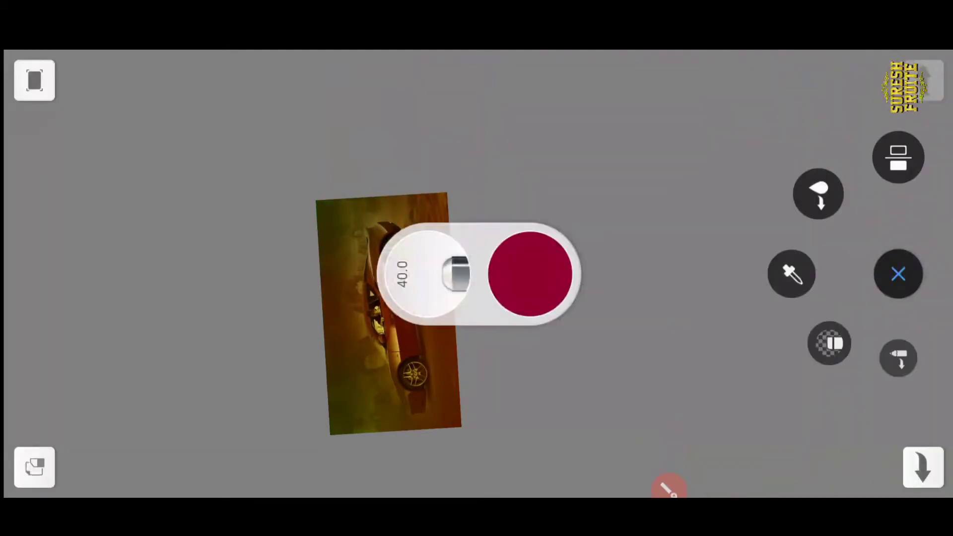
click(34, 80)
click(898, 273)
scroll(484, 199, down, 3)
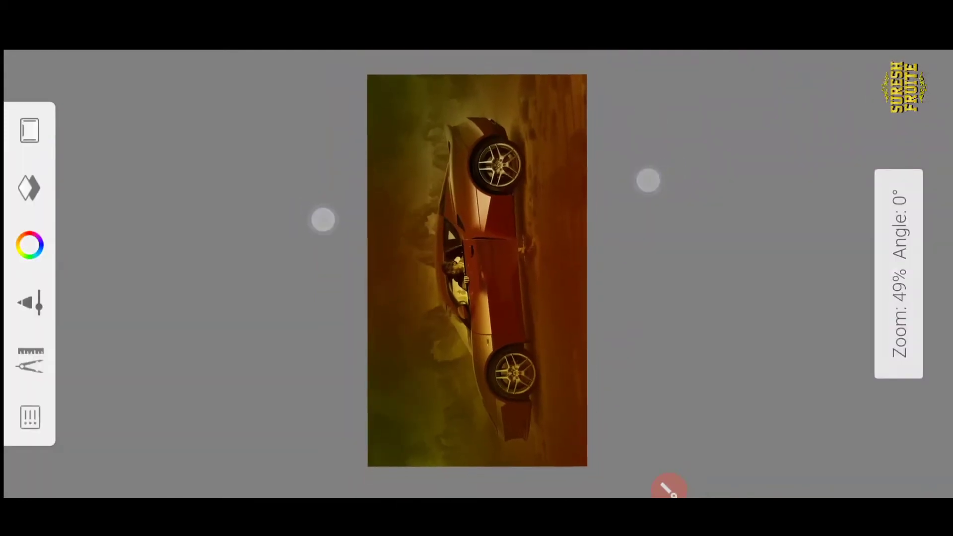
click(28, 188)
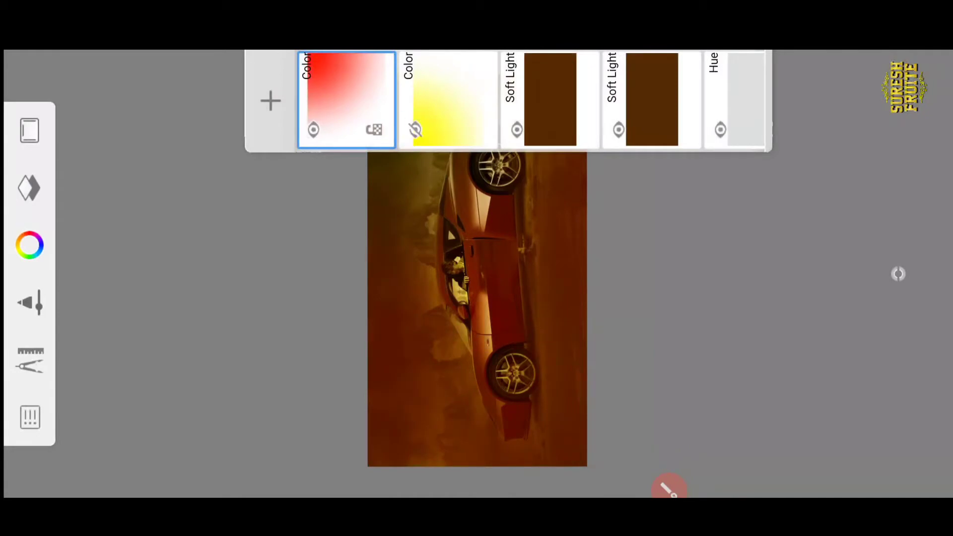
click(450, 95)
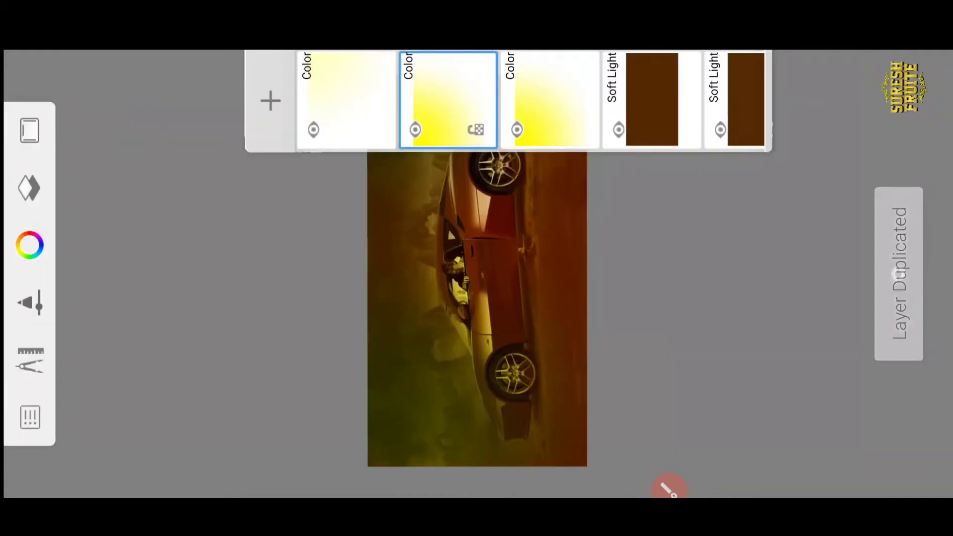
Add a new blank layer above a Soft Light layer
scroll(449, 222, down, 2)
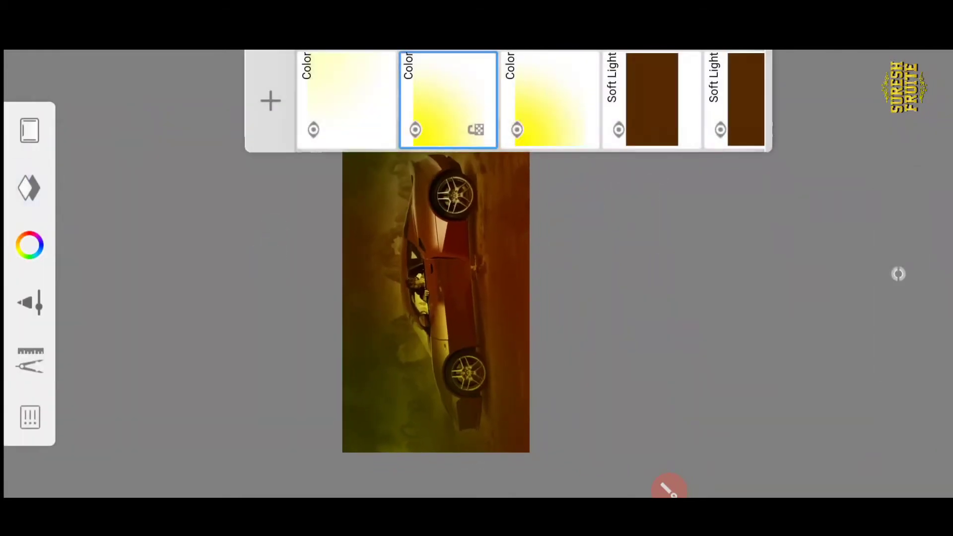
drag(602, 99, 444, 99)
click(577, 106)
click(270, 101)
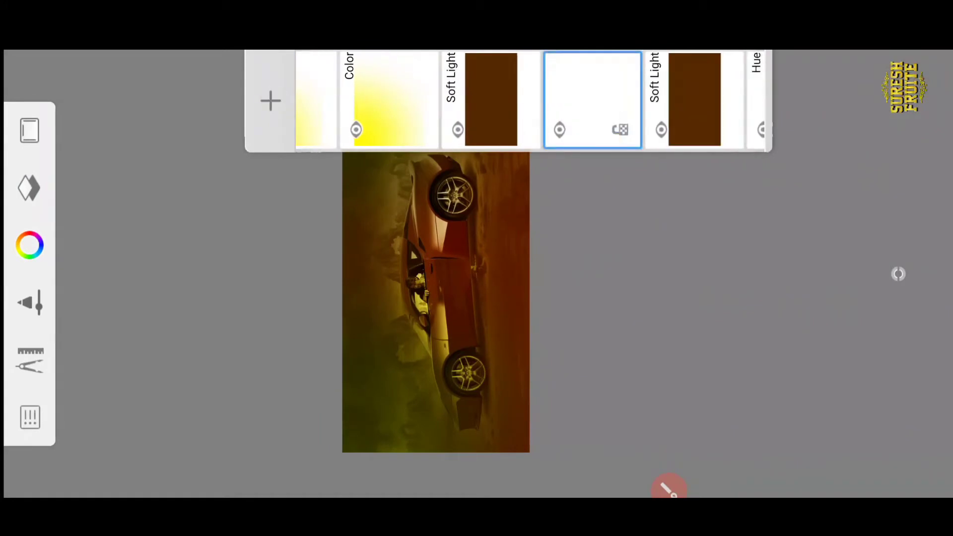
click(34, 247)
Set the paint colour to black and pick the Soft Airbrush brush
drag(653, 317, 653, 372)
click(888, 244)
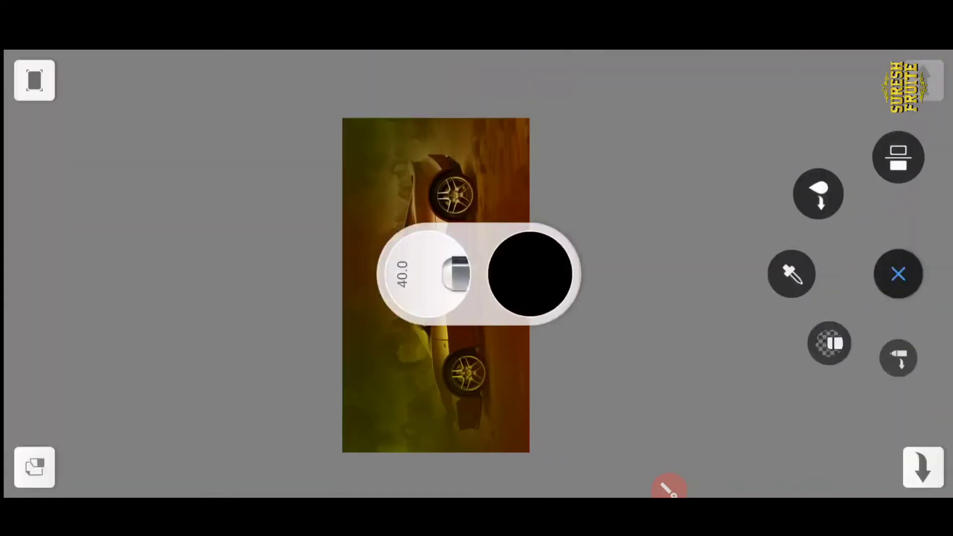
click(898, 273)
click(30, 302)
drag(721, 179, 647, 174)
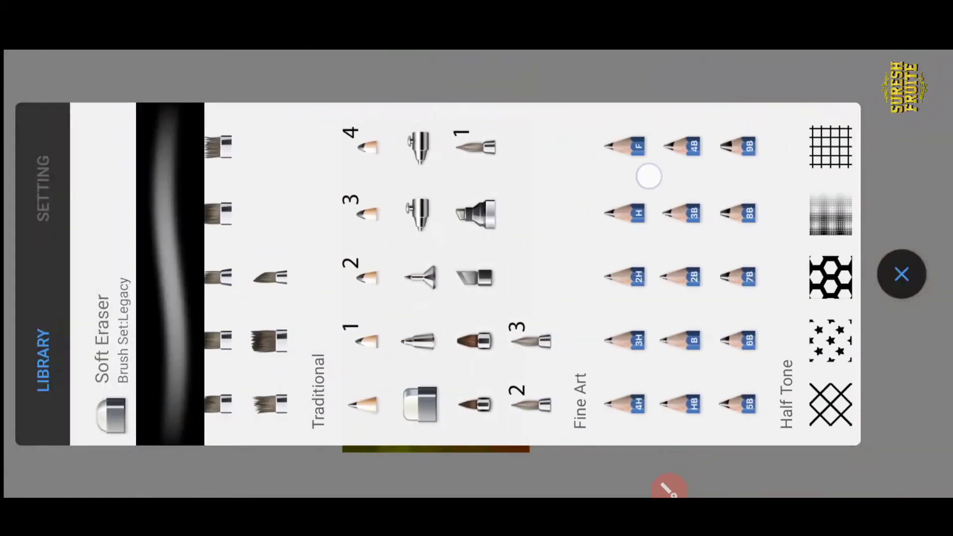
click(330, 213)
click(900, 274)
Enlarge the airbrush to size 511 while rotating the poster view
drag(446, 149, 546, 223)
drag(436, 214, 433, 97)
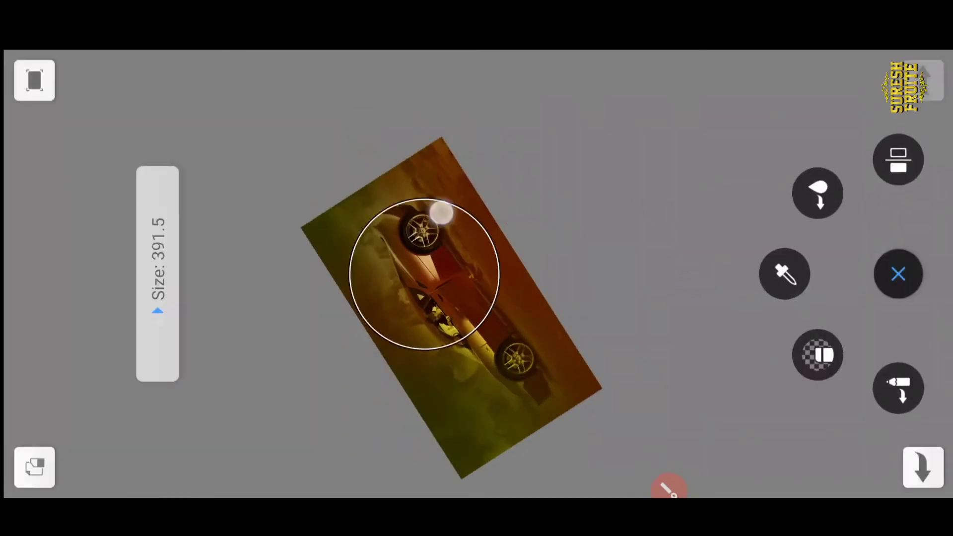
click(693, 408)
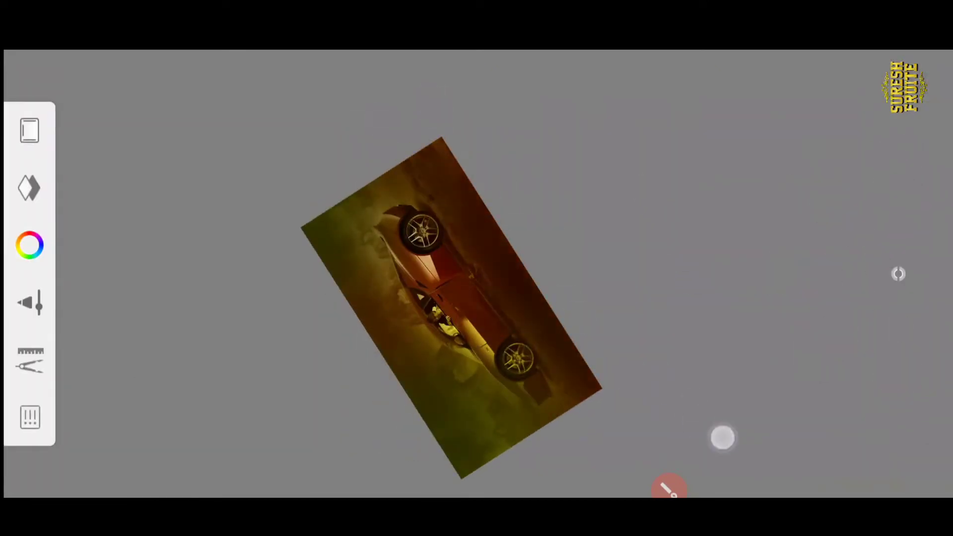
drag(581, 164, 784, 393)
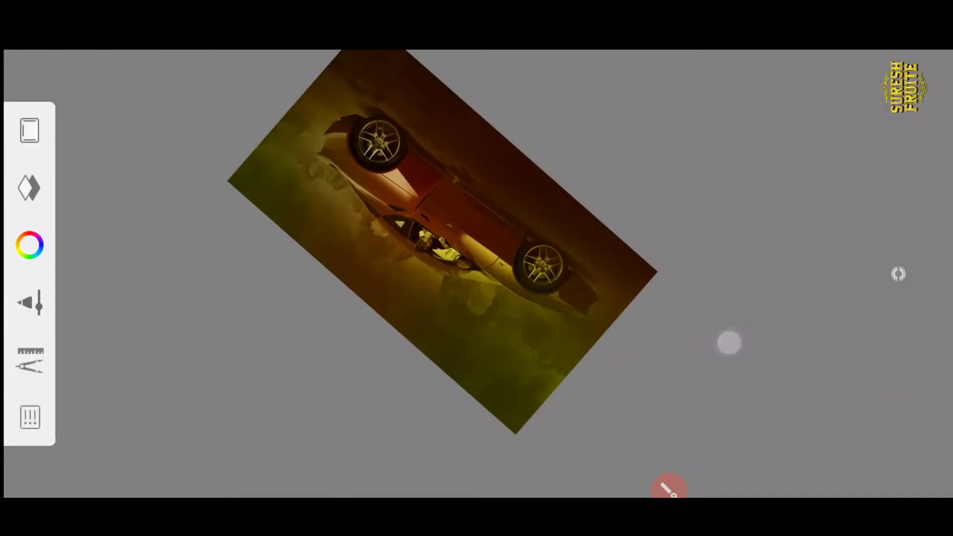
click(818, 436)
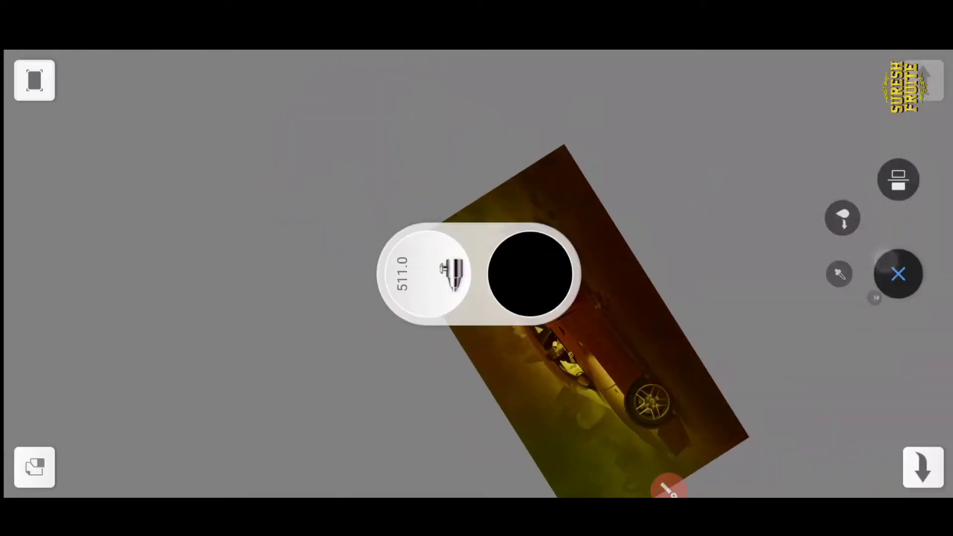
drag(546, 223, 615, 162)
Try moving the shading layer in the stack, then return it to its original position
click(29, 187)
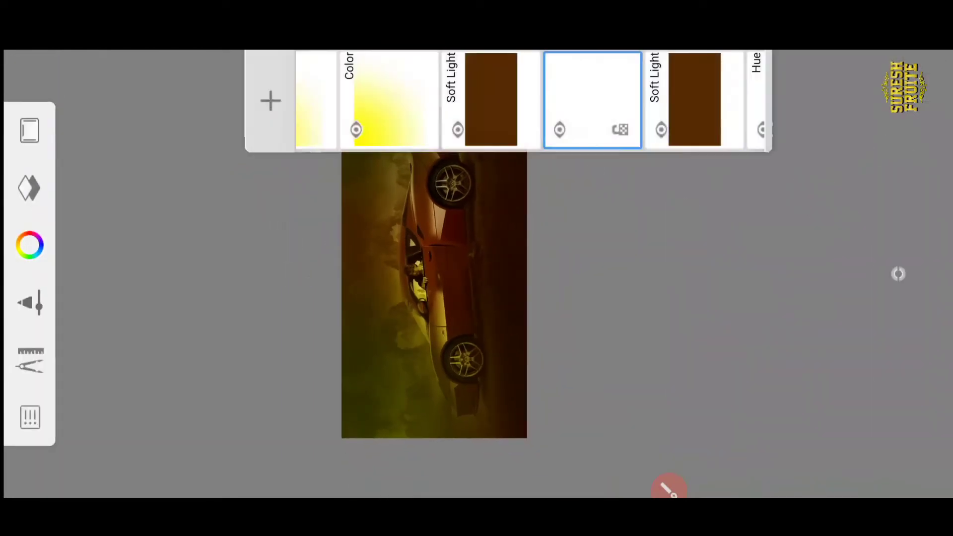
drag(564, 127, 691, 100)
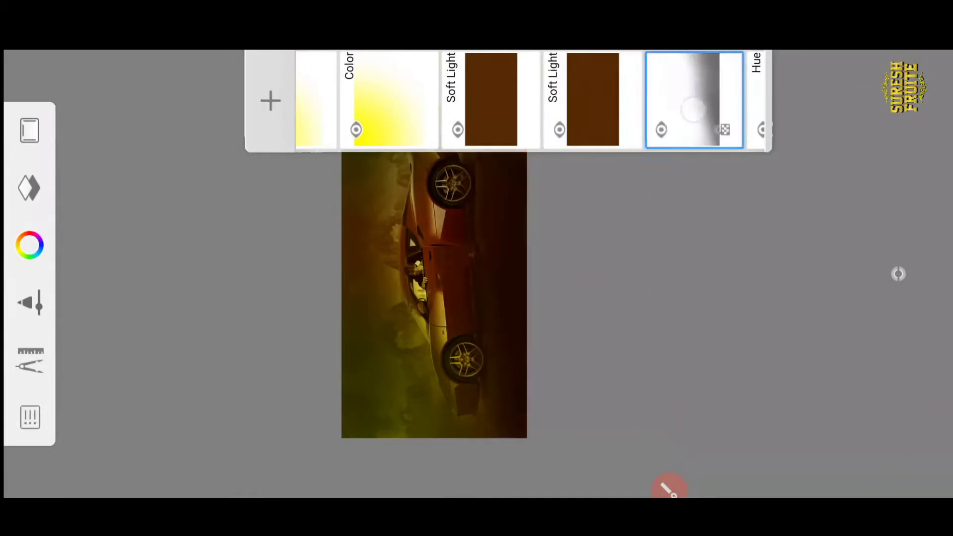
mouse_move(529, 91)
mouse_down()
mouse_move(515, 92)
mouse_move(571, 94)
mouse_up()
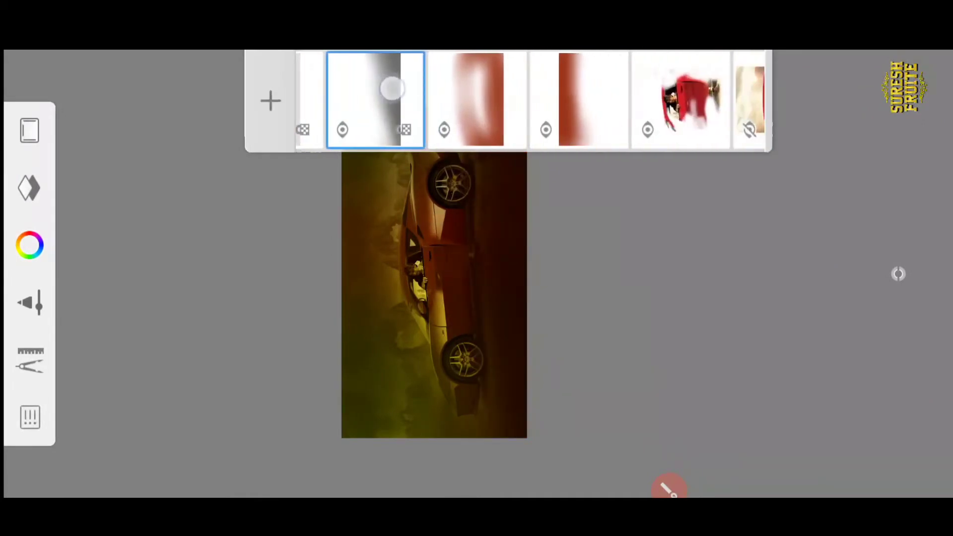
drag(392, 89, 387, 94)
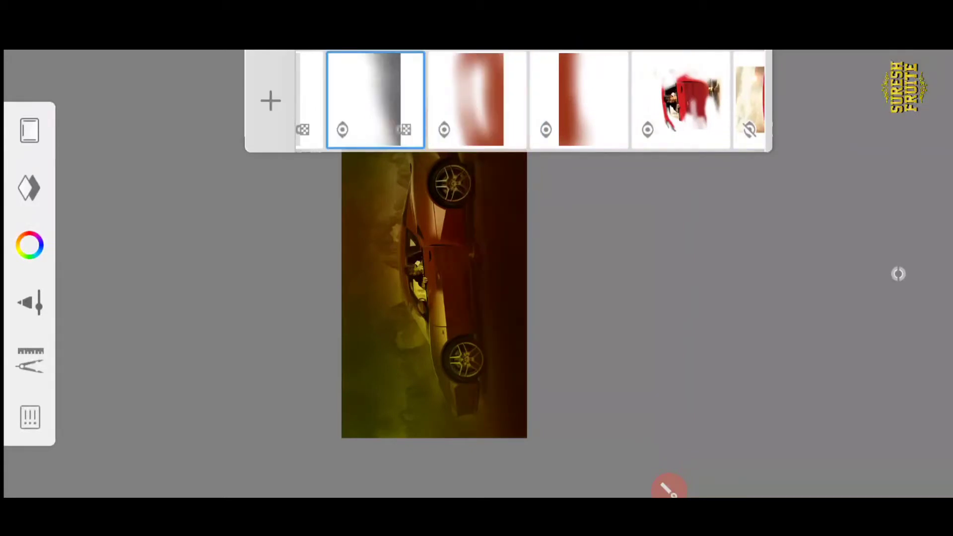
Set the black shading layer's blending to Soft Light
click(351, 127)
click(436, 169)
click(699, 289)
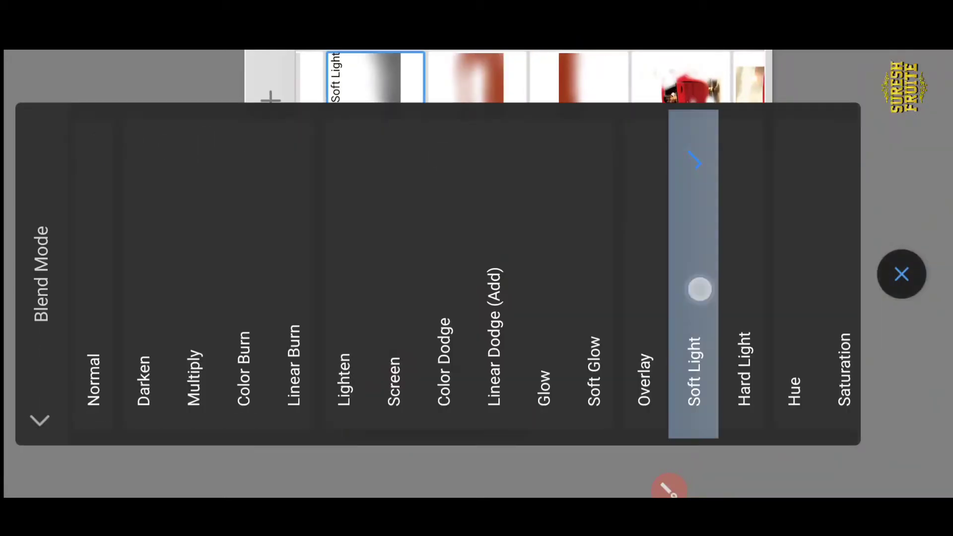
click(900, 274)
click(689, 300)
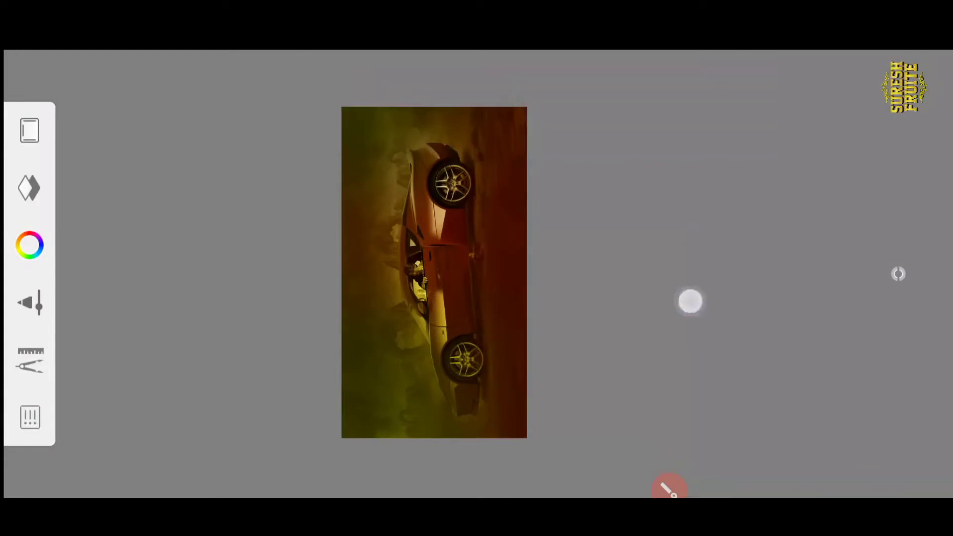
scroll(427, 238, down, 2)
scroll(430, 211, up, 2)
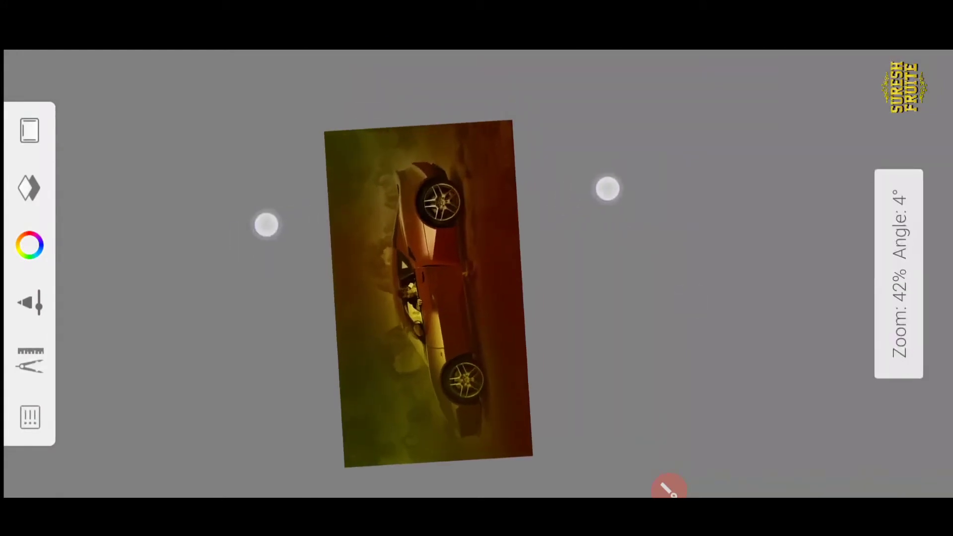
click(29, 187)
click(370, 101)
Apply HSL Adjustment to the red-brown smudge layer with hue -148 and saturation 90
click(900, 274)
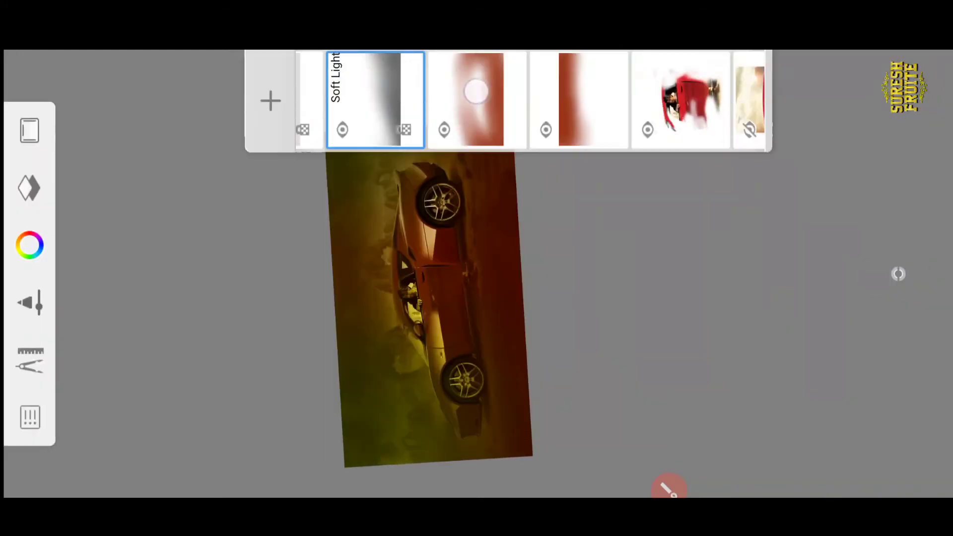
double_click(476, 91)
click(261, 313)
mouse_move(790, 272)
mouse_down()
mouse_move(821, 348)
mouse_move(823, 415)
mouse_up()
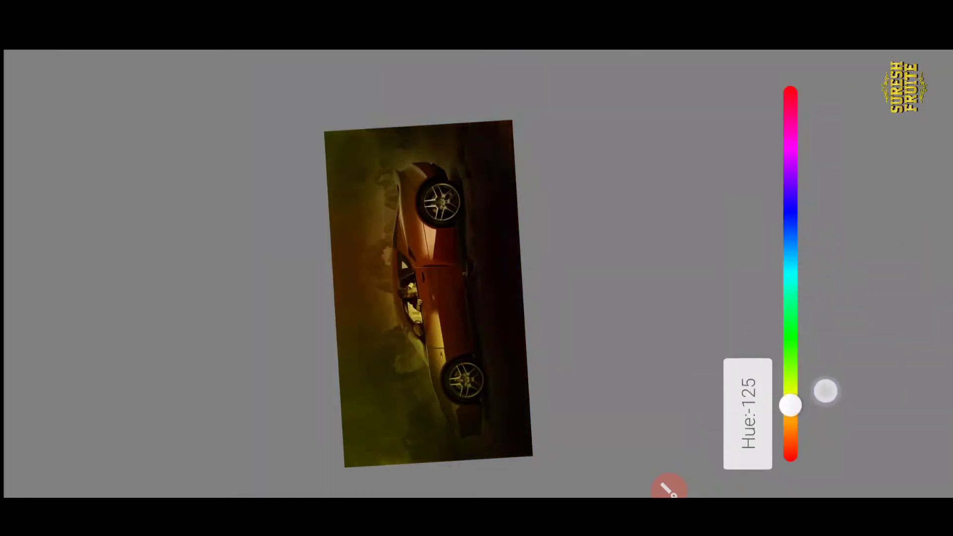
drag(826, 371, 825, 370)
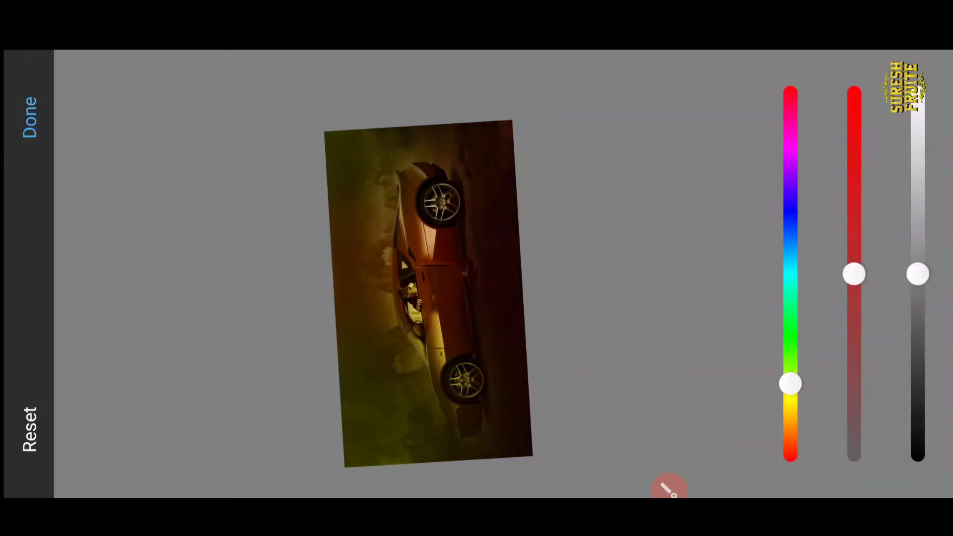
drag(853, 274, 853, 99)
click(43, 123)
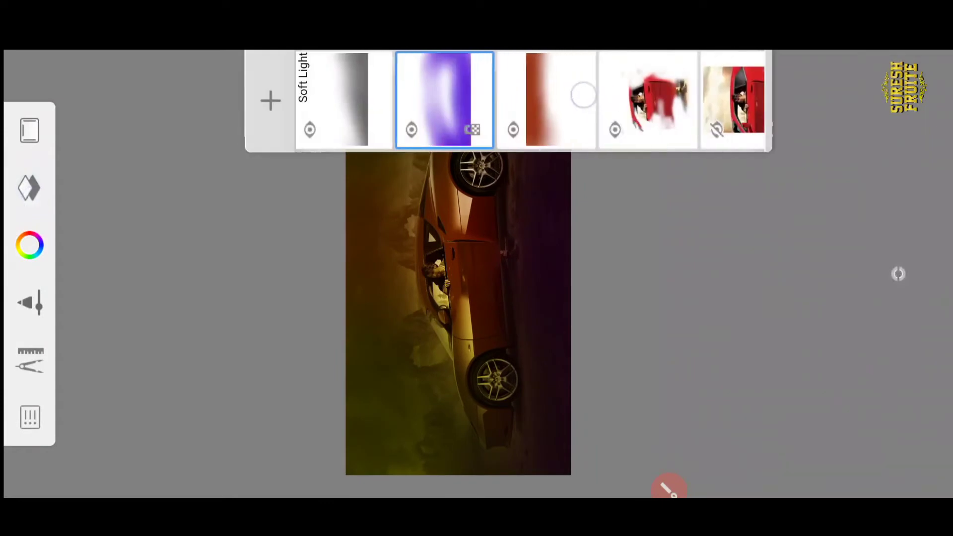
Delete the duplicate yellow Color layer through its layer options
scroll(529, 99, right, 10)
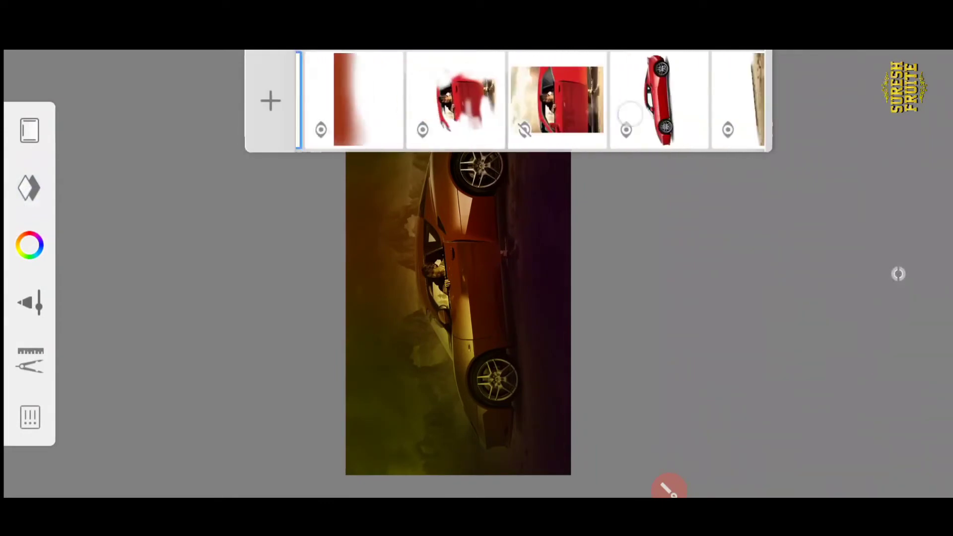
scroll(530, 99, left, 3)
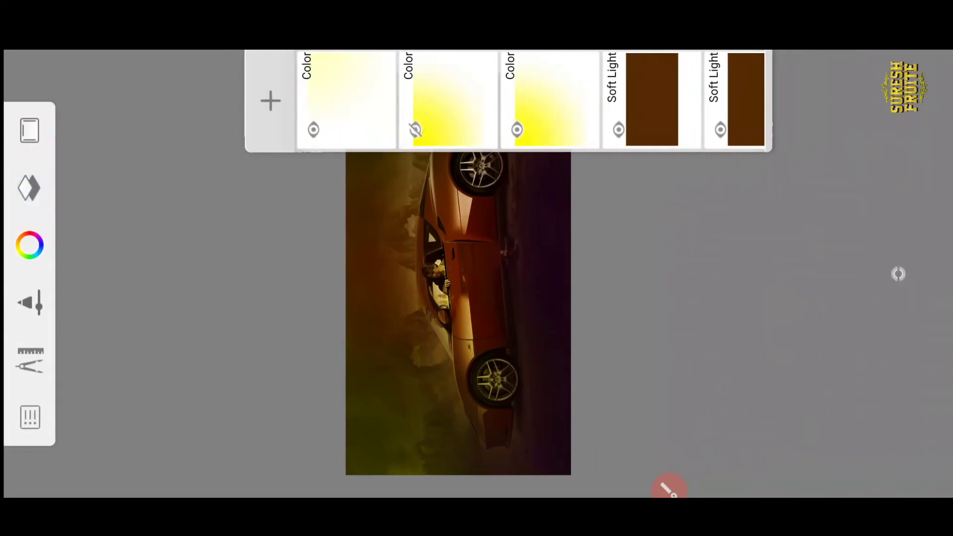
click(451, 81)
click(197, 142)
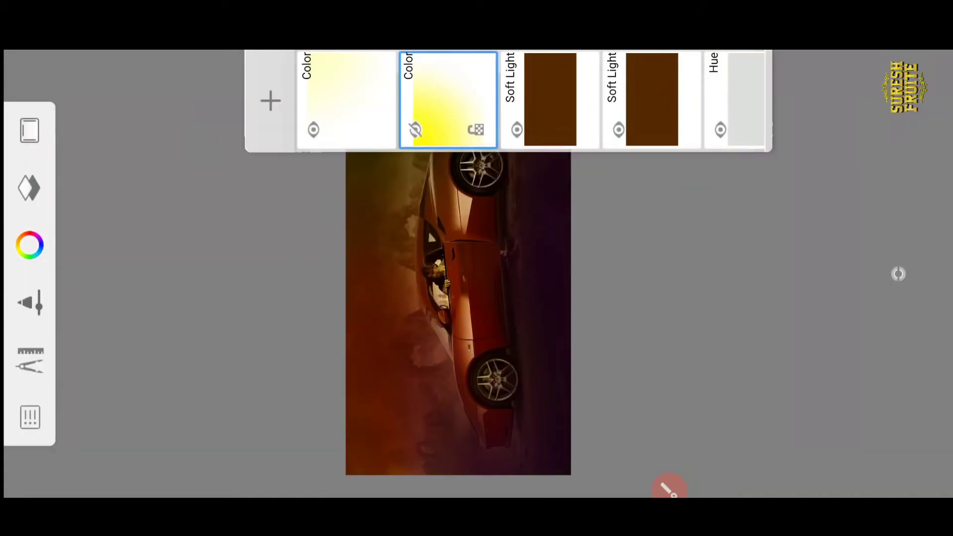
click(708, 269)
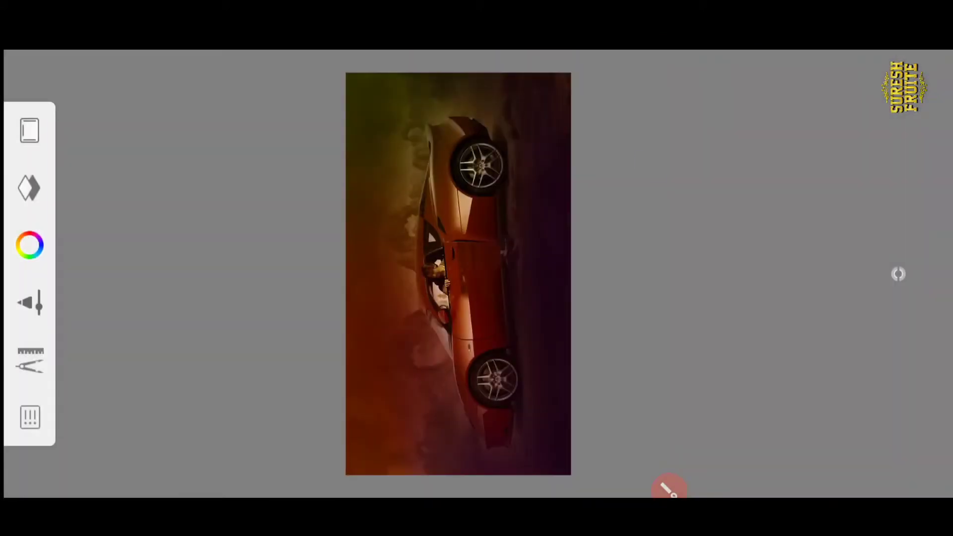
scroll(434, 245, down, 2)
click(30, 187)
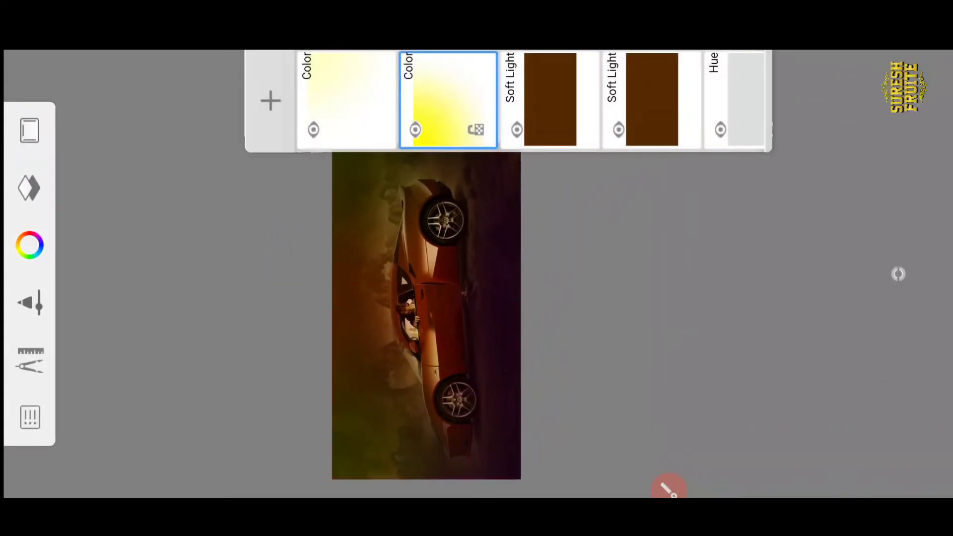
click(448, 99)
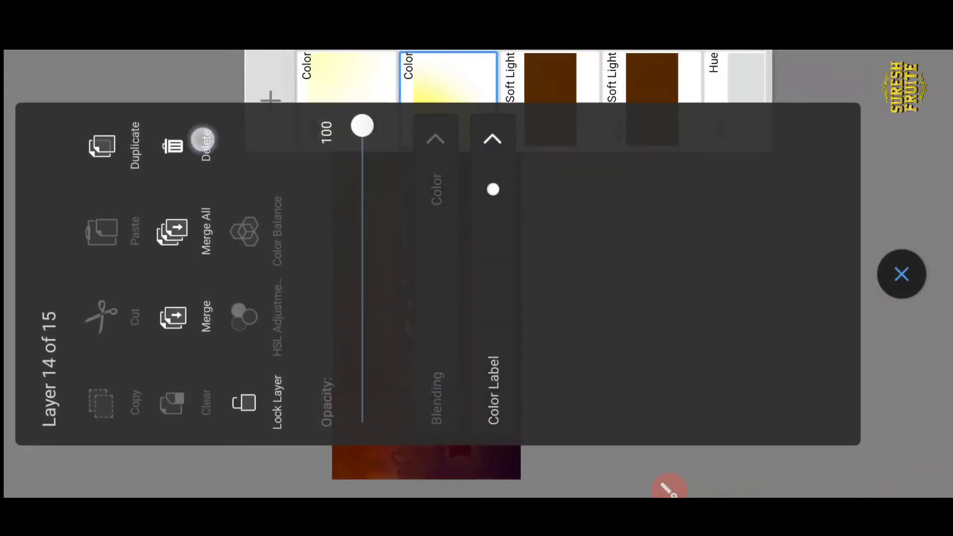
click(203, 140)
click(626, 180)
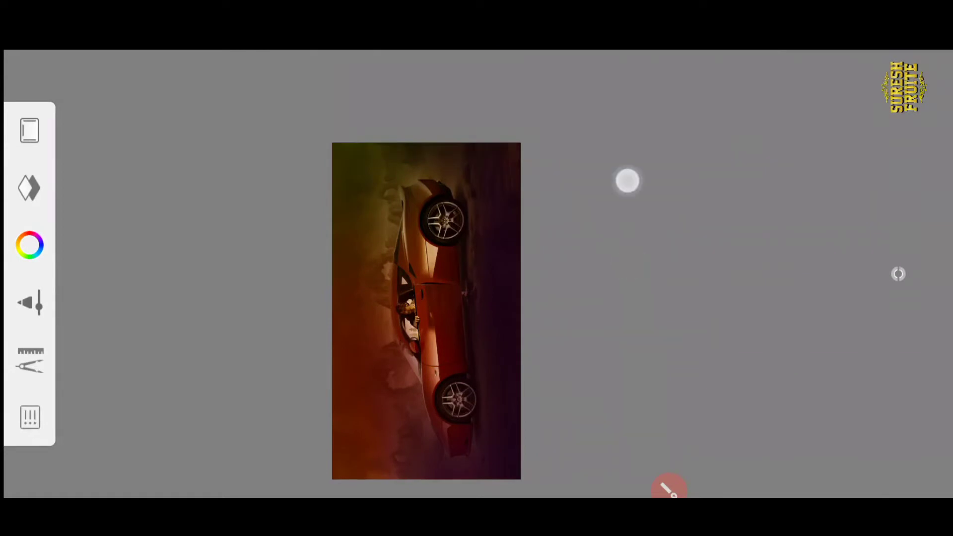
Select the car photo layer and switch to the Selection tool
scroll(408, 312, down, 1)
click(47, 192)
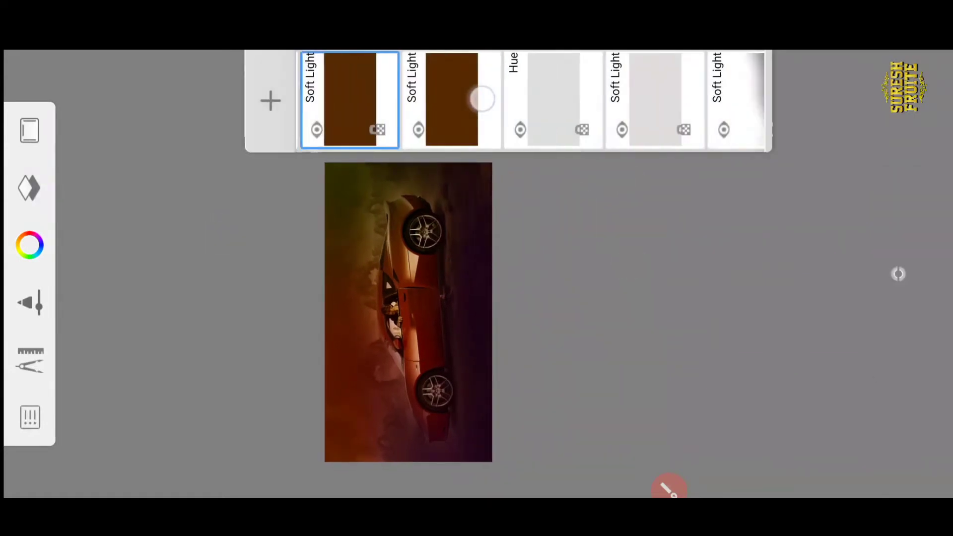
drag(481, 98, 359, 57)
drag(709, 103, 623, 103)
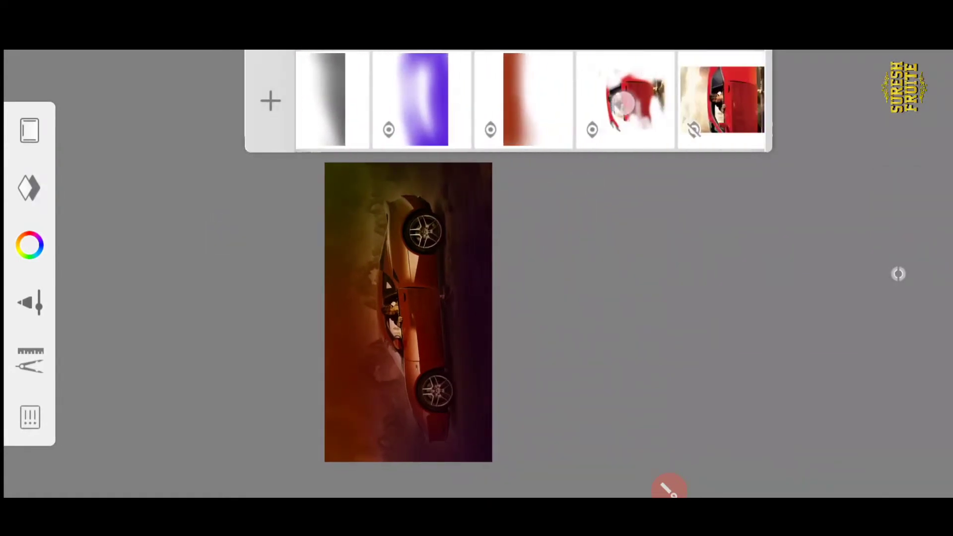
click(579, 105)
click(387, 383)
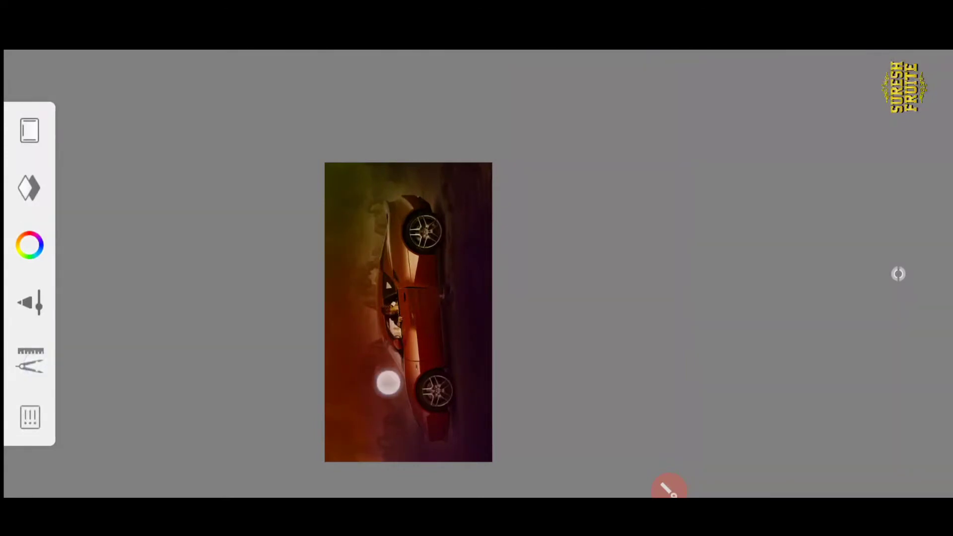
click(29, 188)
click(85, 362)
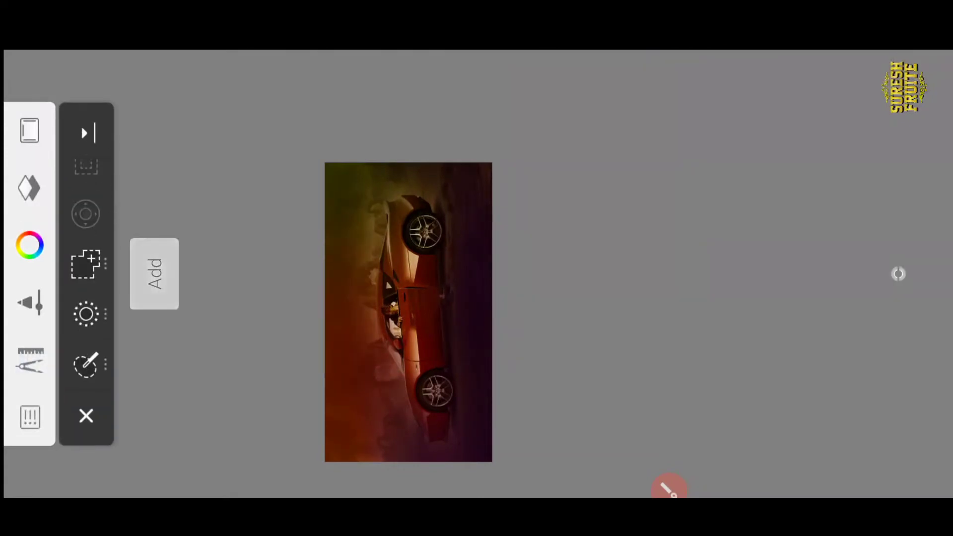
Invert the selection so the area around the car is selected
click(86, 365)
click(898, 273)
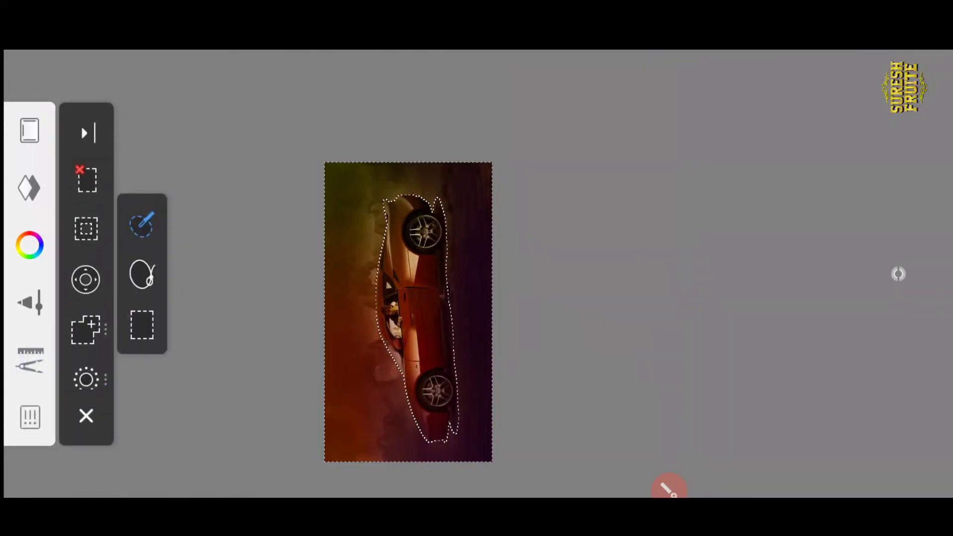
click(282, 97)
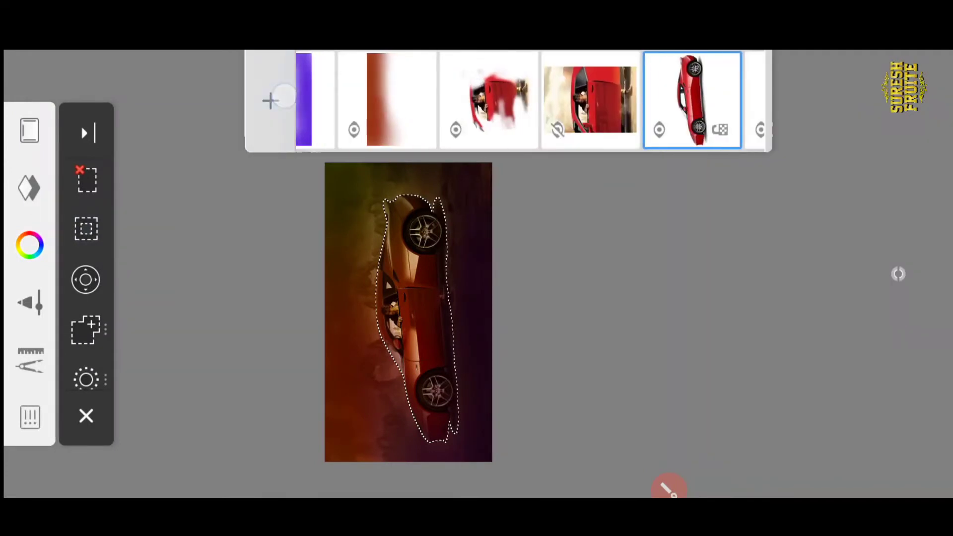
click(506, 195)
Set the paint colour to full yellow
click(29, 245)
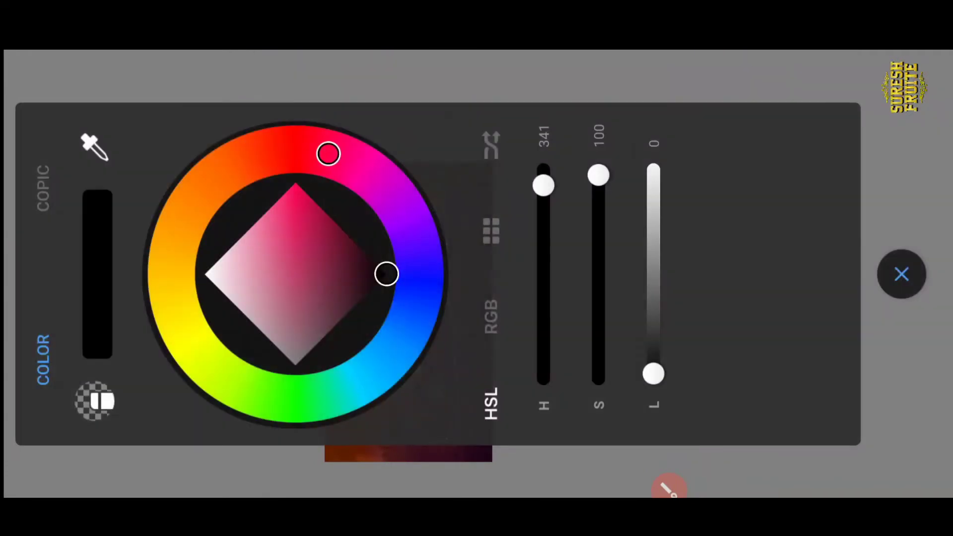
click(174, 302)
click(293, 183)
click(902, 274)
Choose the Soft Airbrush and zoom in close on the car's body
drag(653, 323, 630, 297)
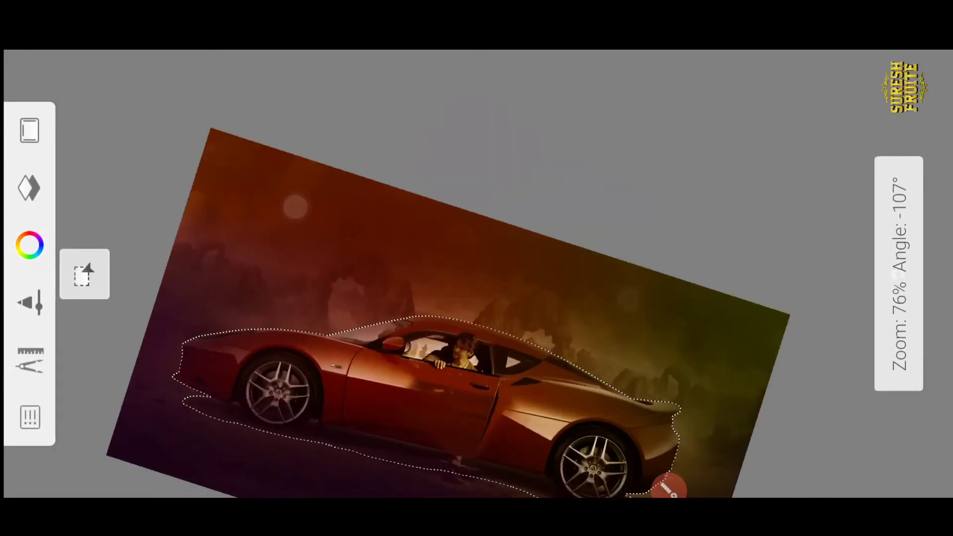
click(30, 302)
click(902, 274)
drag(496, 227, 650, 189)
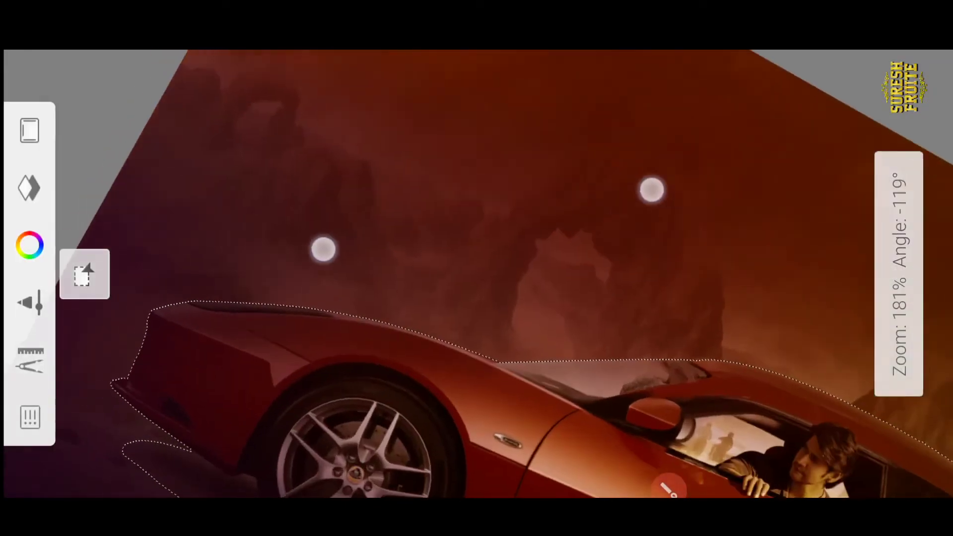
click(898, 274)
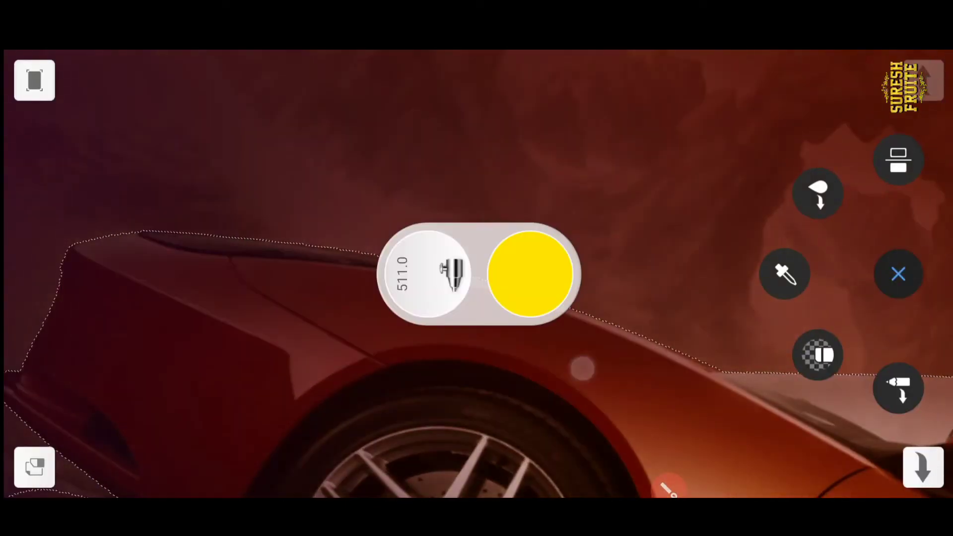
Reduce the brush size and airbrush a yellow glow along the car's upper edge
drag(596, 422, 660, 310)
click(660, 310)
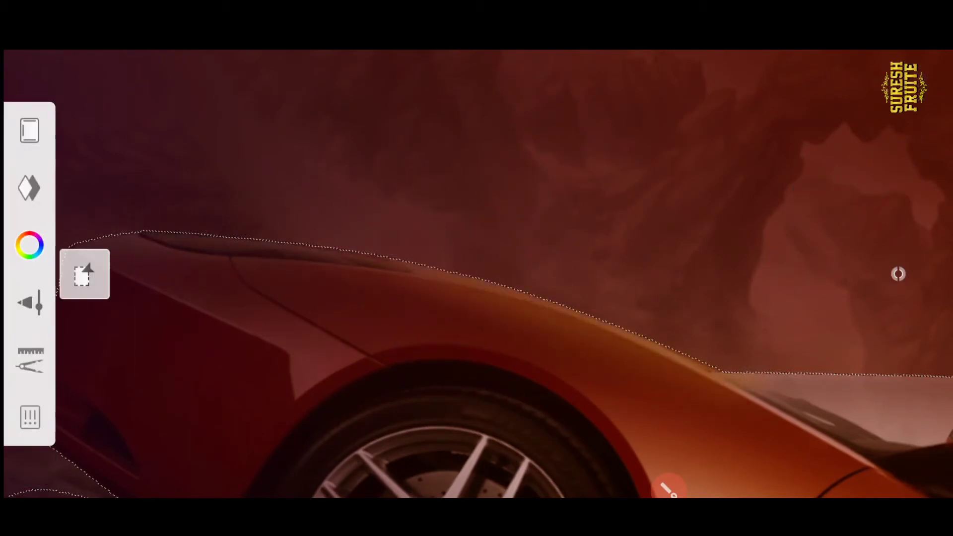
drag(218, 193, 634, 264)
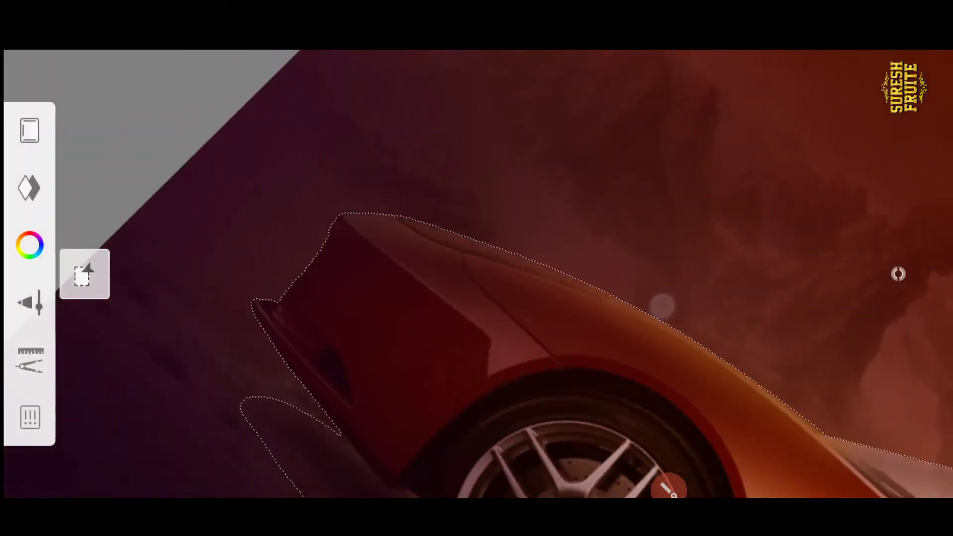
drag(419, 231, 285, 204)
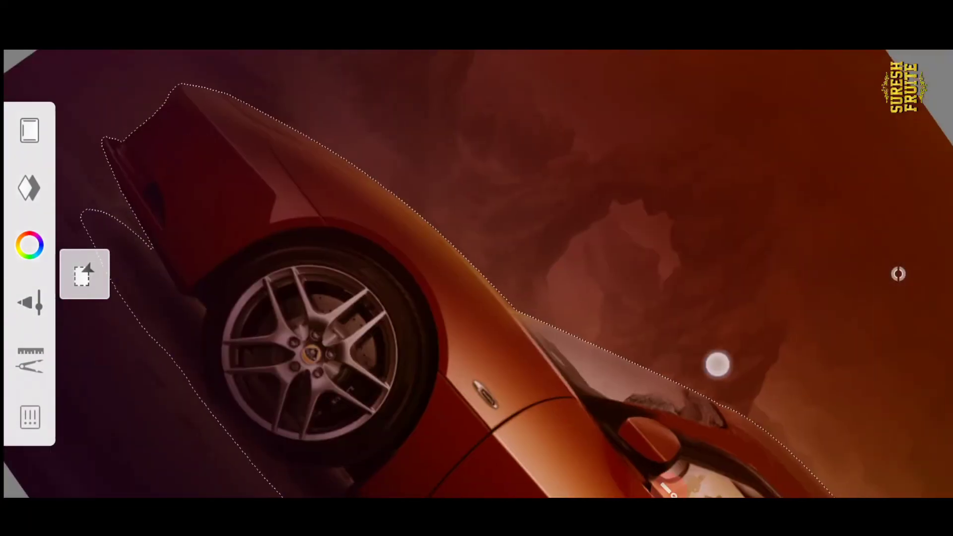
mouse_move(799, 407)
mouse_down()
mouse_move(430, 202)
mouse_move(564, 202)
mouse_move(589, 288)
mouse_up()
mouse_move(767, 410)
mouse_down()
mouse_move(604, 266)
mouse_move(553, 396)
mouse_move(662, 173)
mouse_move(433, 276)
mouse_move(657, 257)
mouse_move(641, 350)
mouse_up()
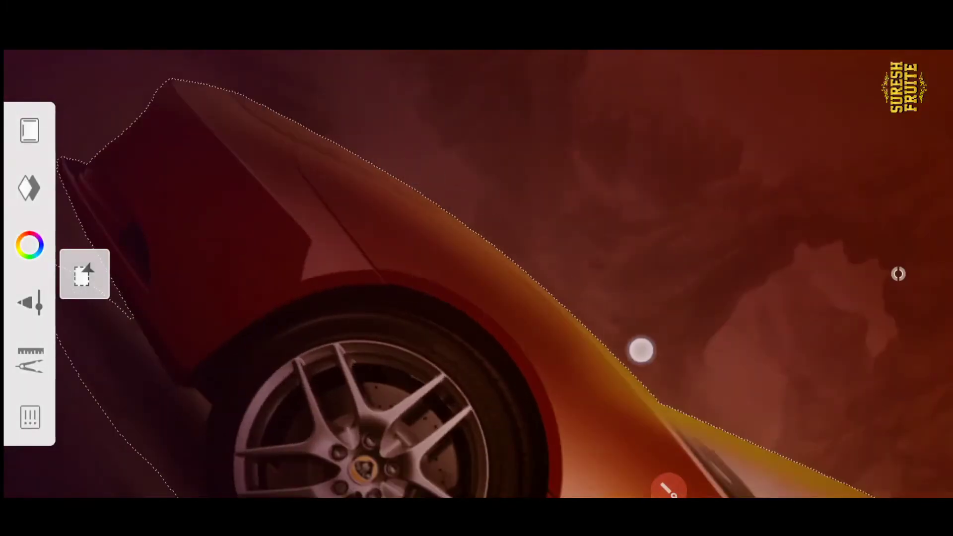
mouse_move(320, 122)
mouse_down()
mouse_move(614, 255)
mouse_move(584, 273)
mouse_up()
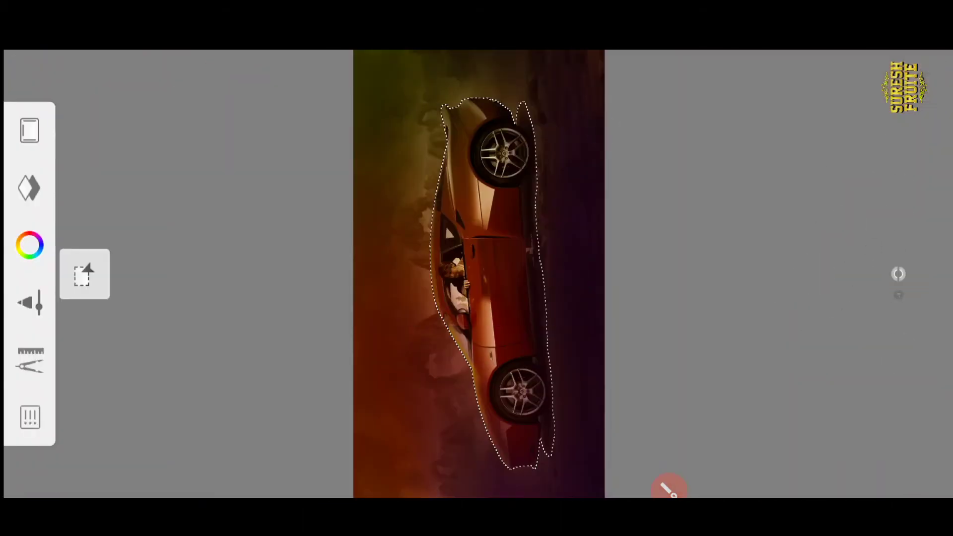
Reset the view to the whole canvas and clear the selection
mouse_move(297, 292)
mouse_down()
mouse_move(348, 303)
mouse_move(319, 340)
mouse_up()
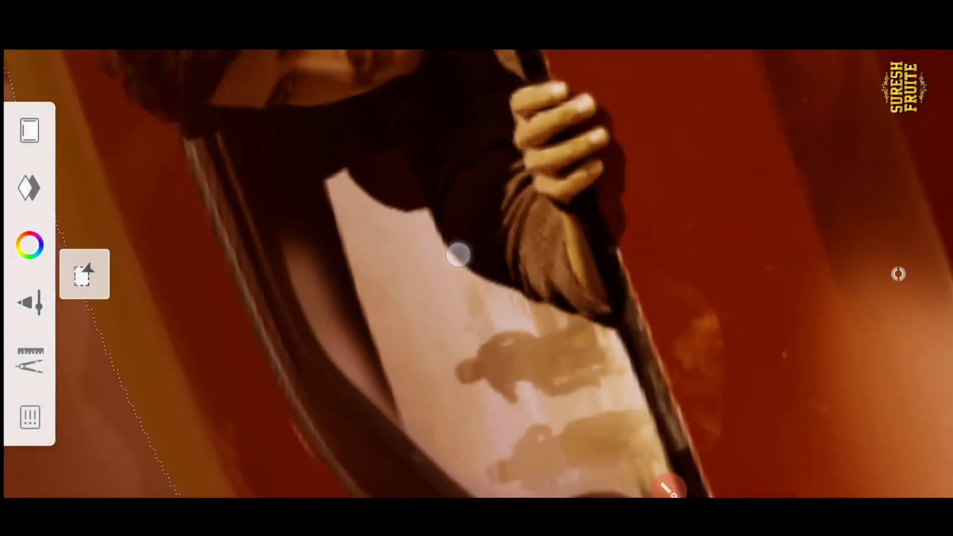
click(681, 320)
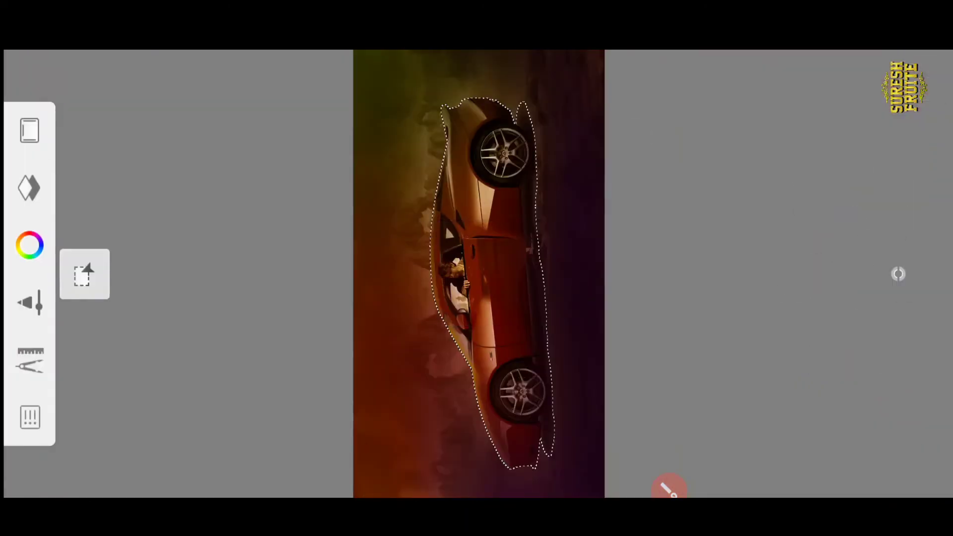
click(84, 273)
click(84, 408)
drag(589, 210, 563, 234)
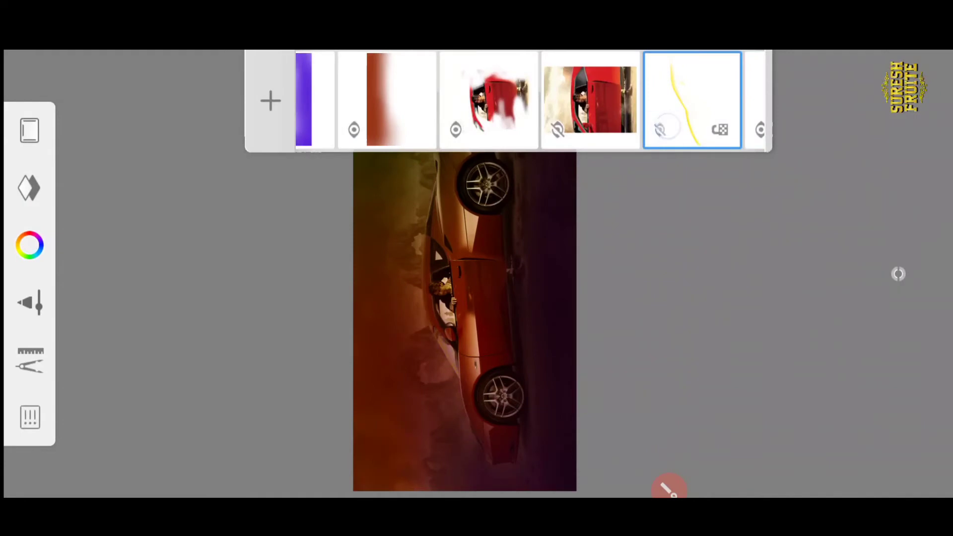
Make the yellow stroke layer visible and duplicate it twice
click(660, 130)
click(692, 94)
click(107, 144)
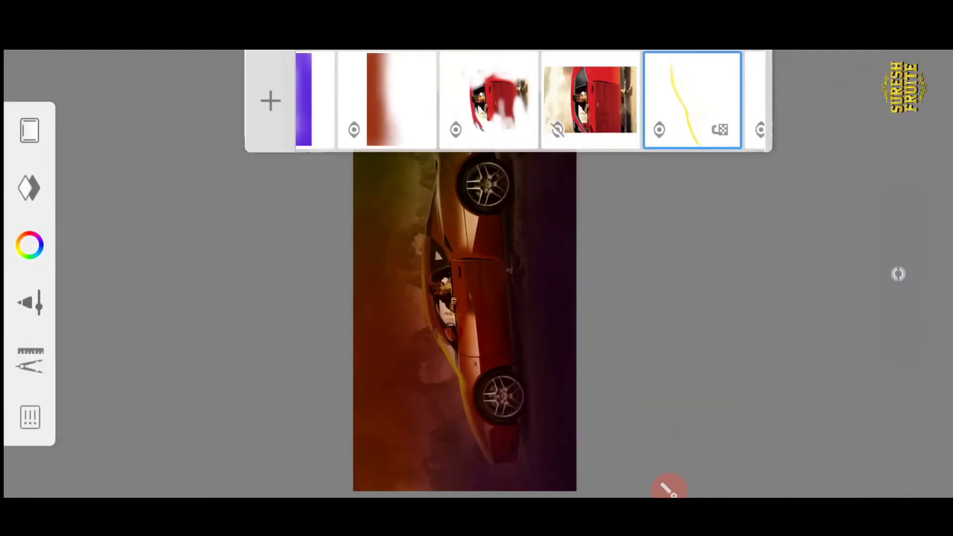
click(692, 99)
click(101, 145)
Set the latest stroke copy's blending to Glow
click(585, 100)
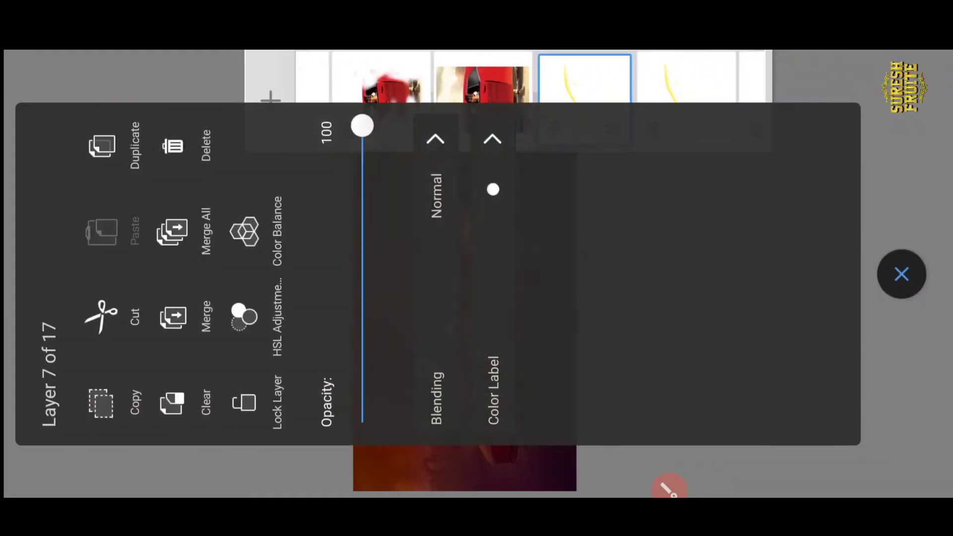
click(435, 196)
mouse_move(803, 304)
mouse_down()
mouse_move(687, 267)
mouse_move(614, 298)
mouse_up()
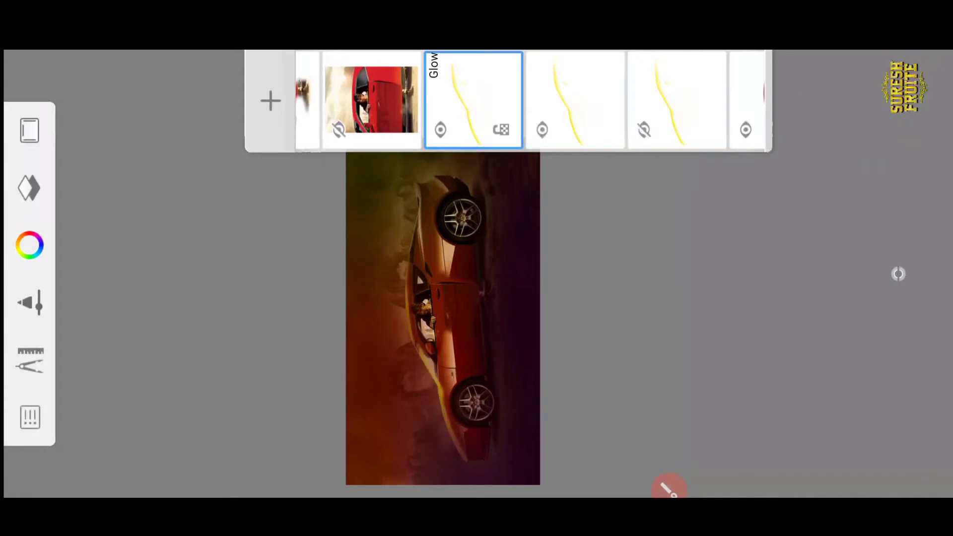
drag(710, 266, 611, 192)
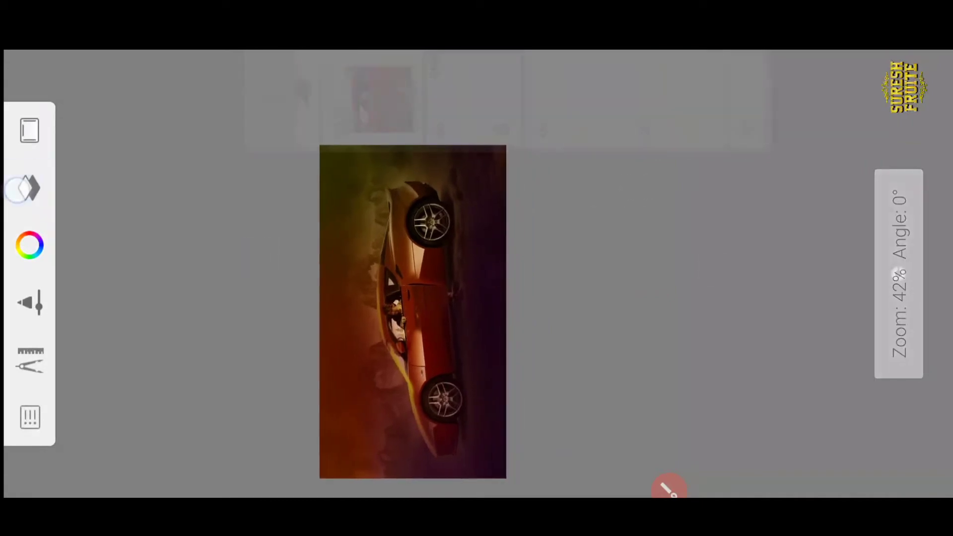
drag(471, 99, 754, 110)
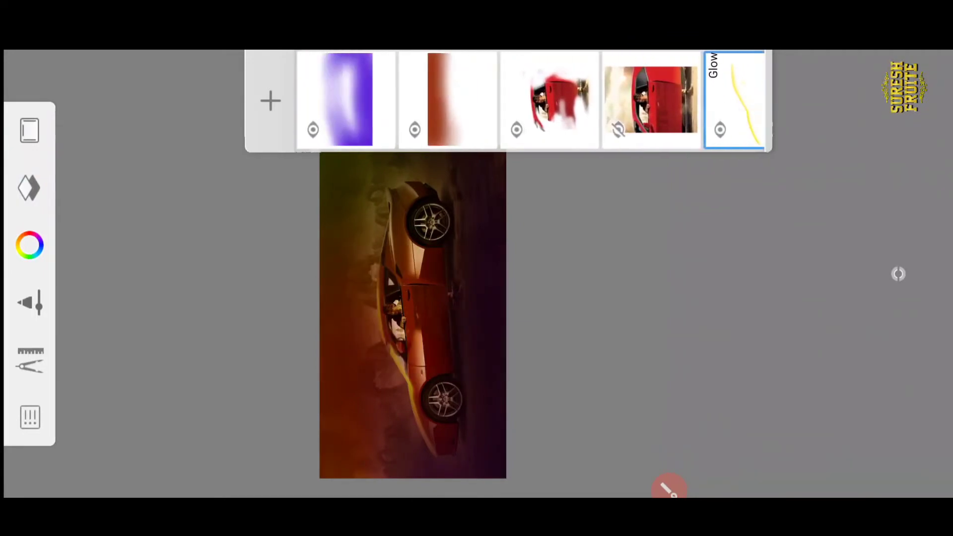
Add a new Glow-blended blank layer and lighten the paint colour toward white
click(270, 101)
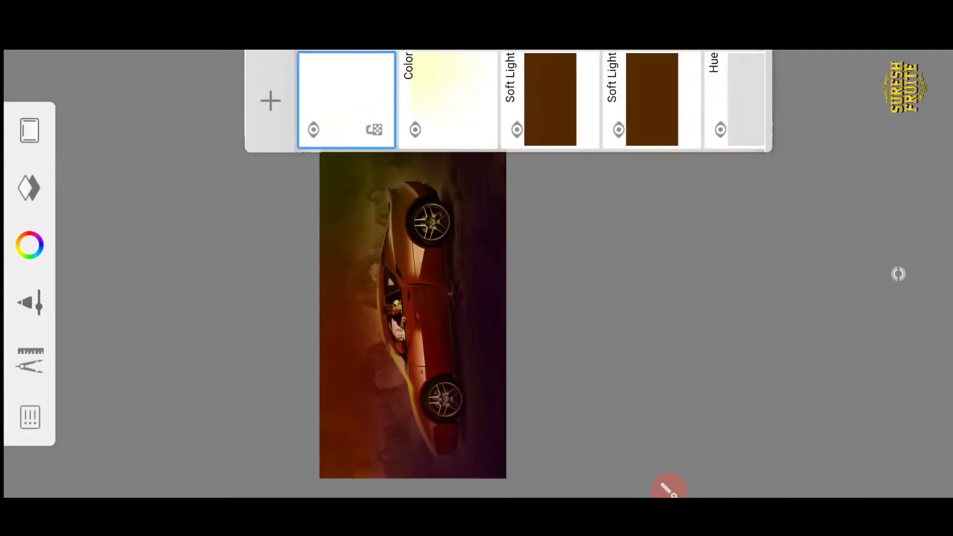
click(346, 99)
click(437, 174)
click(544, 248)
click(902, 274)
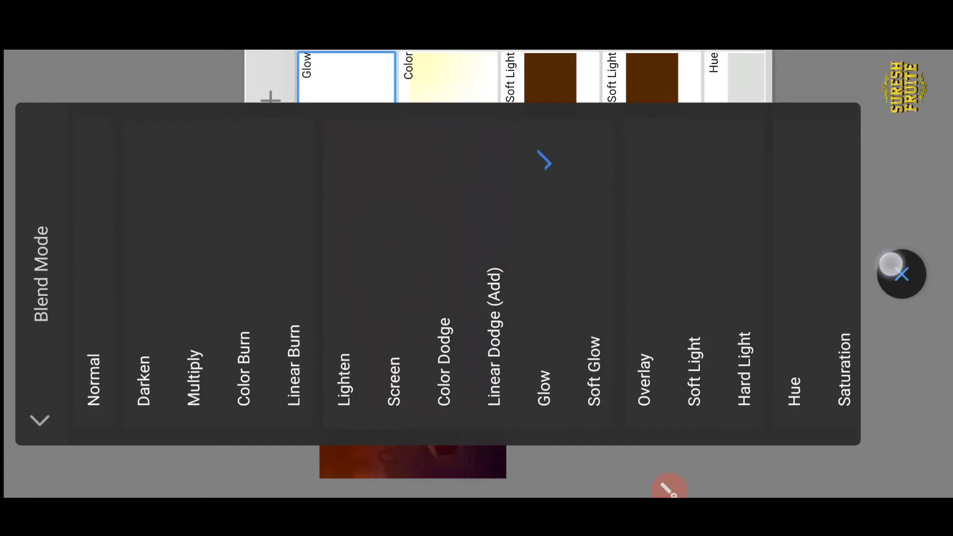
drag(653, 208, 664, 144)
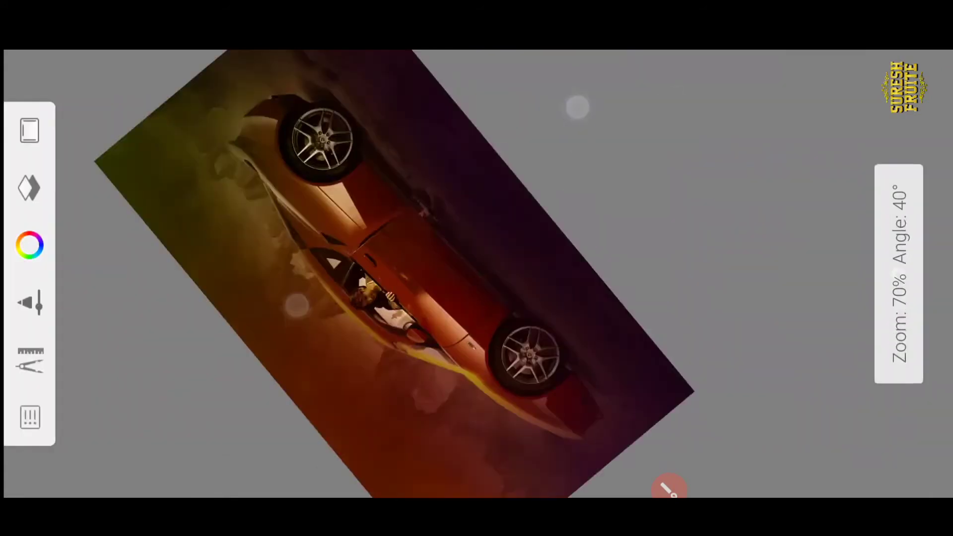
Zoom in on the driver's face and set a small brush size from the brush puck
scroll(412, 311, up, 5)
click(461, 187)
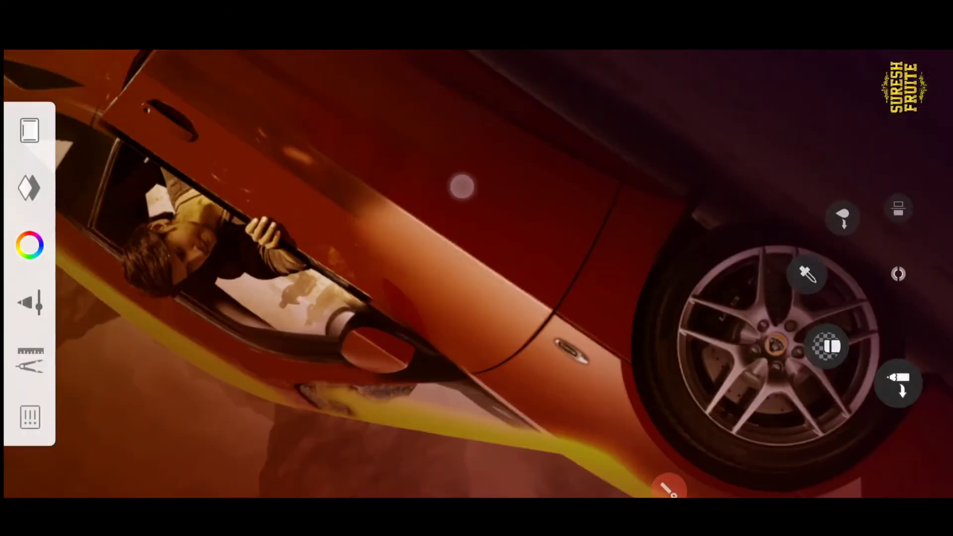
scroll(477, 274, up, 3)
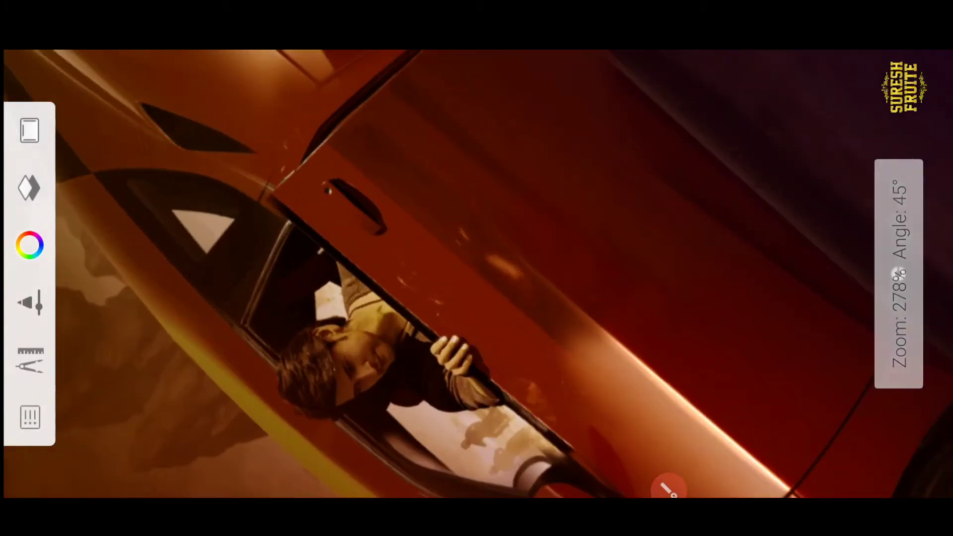
scroll(472, 260, up, 2)
scroll(445, 222, up, 5)
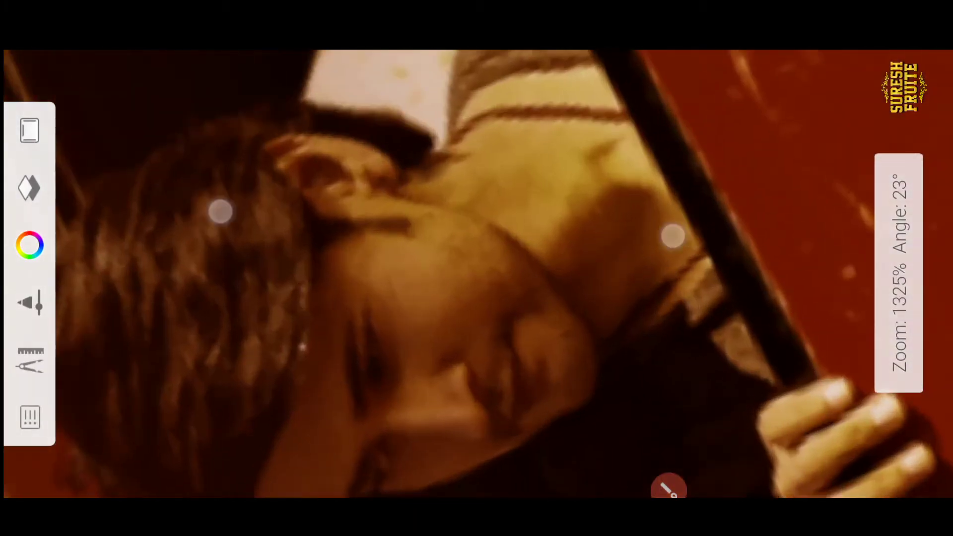
scroll(499, 228, up, 3)
scroll(498, 228, up, 2)
click(898, 274)
drag(427, 272, 550, 376)
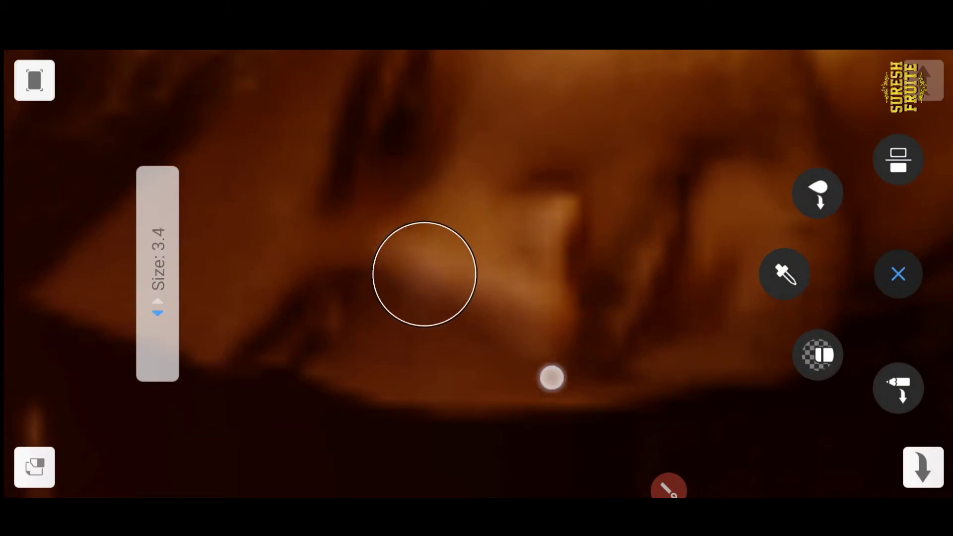
click(373, 187)
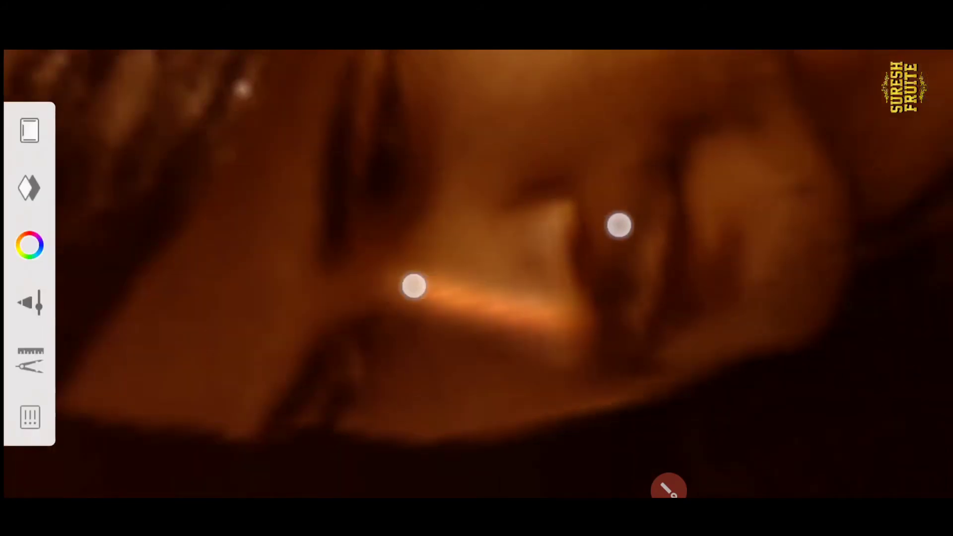
Rotate and zoom the view around the face and shoulder, fine-tuning brush size for highlights
drag(437, 268, 554, 223)
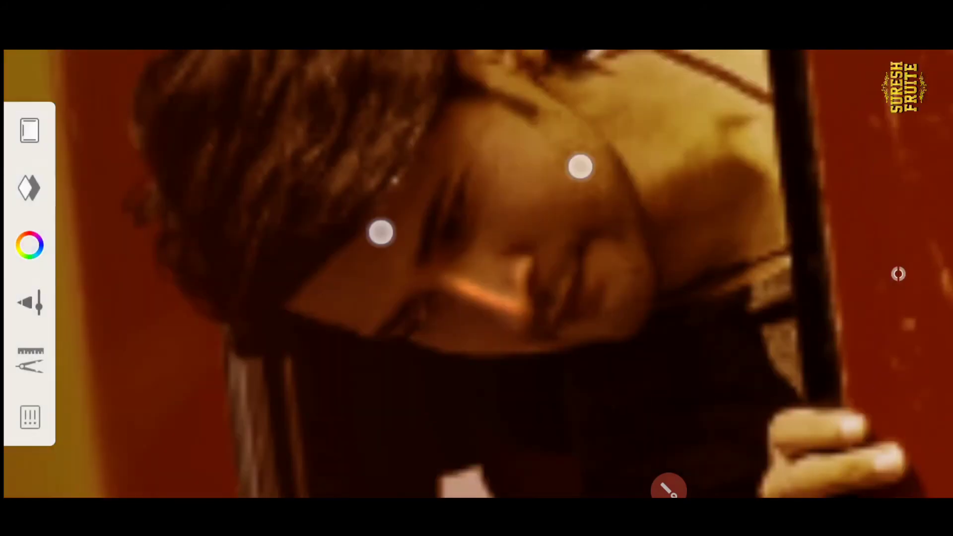
drag(272, 249, 327, 272)
mouse_move(424, 274)
mouse_down()
mouse_move(391, 162)
mouse_move(347, 122)
mouse_up()
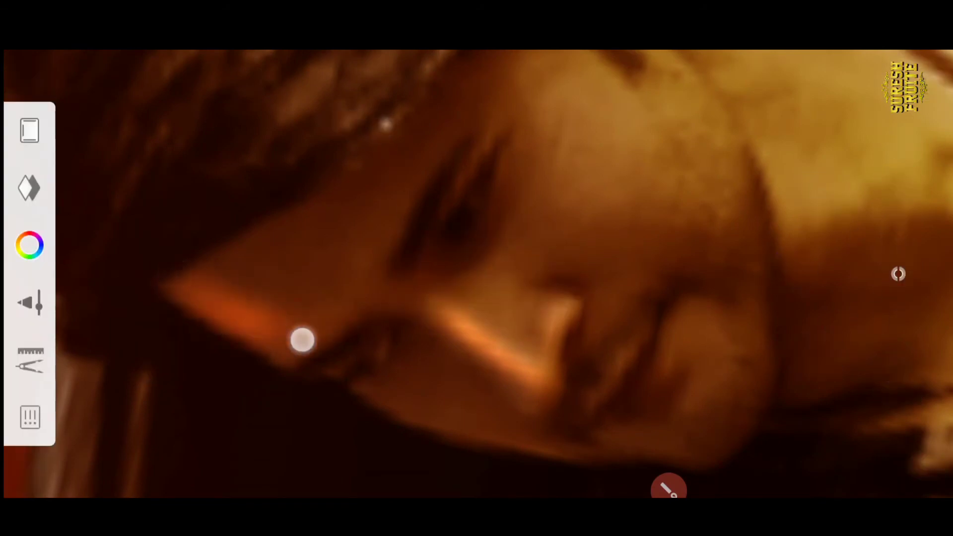
mouse_move(302, 340)
mouse_down()
mouse_move(257, 191)
mouse_move(314, 192)
mouse_up()
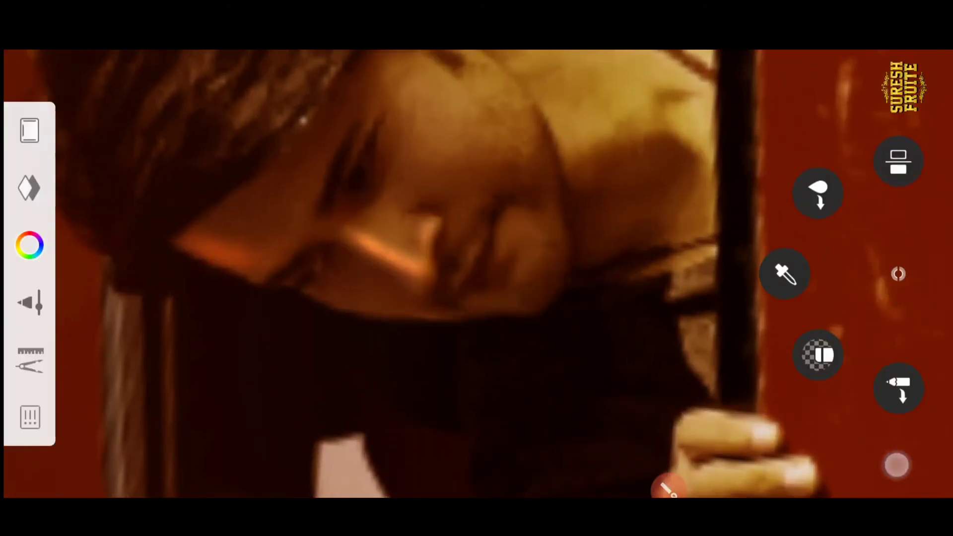
click(898, 274)
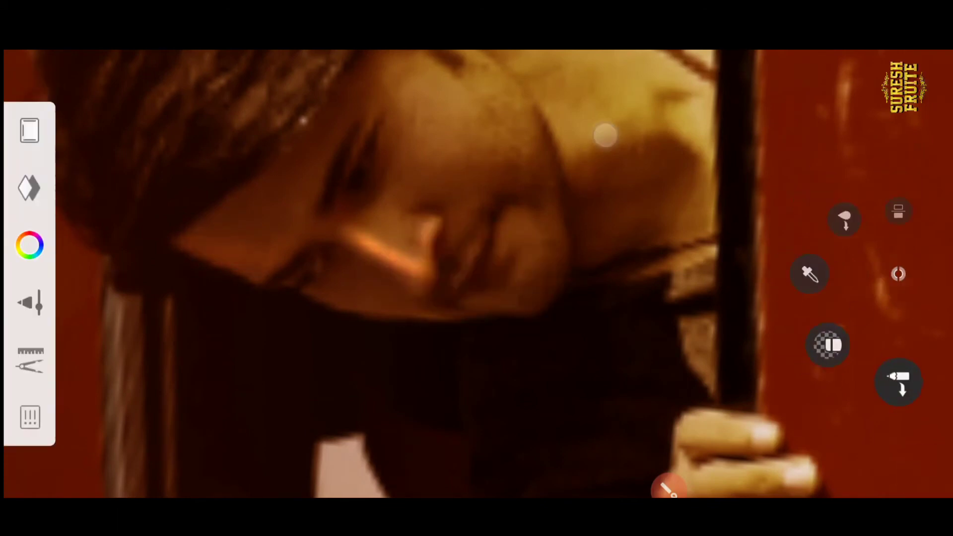
drag(317, 323, 432, 283)
click(898, 273)
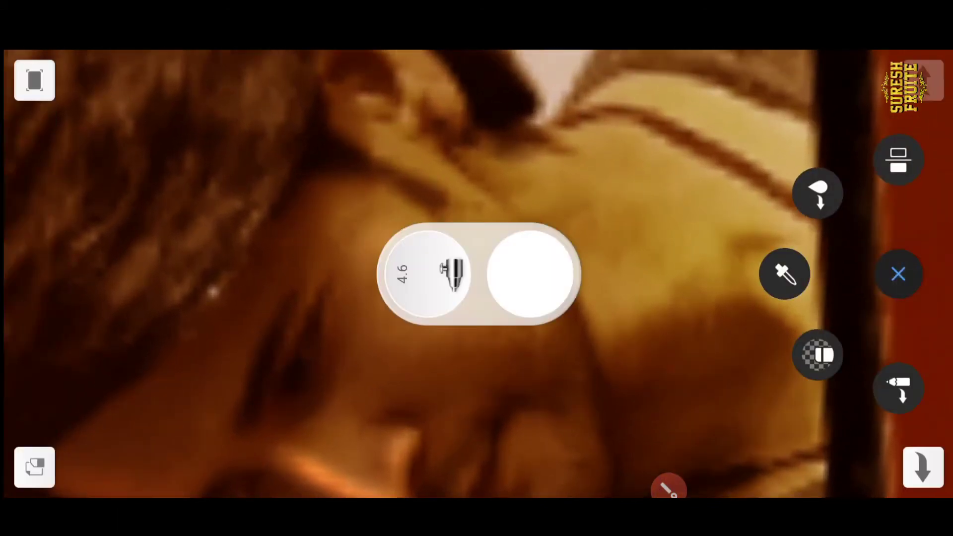
drag(425, 161, 422, 305)
mouse_move(461, 231)
mouse_down()
mouse_move(489, 170)
mouse_move(646, 233)
mouse_up()
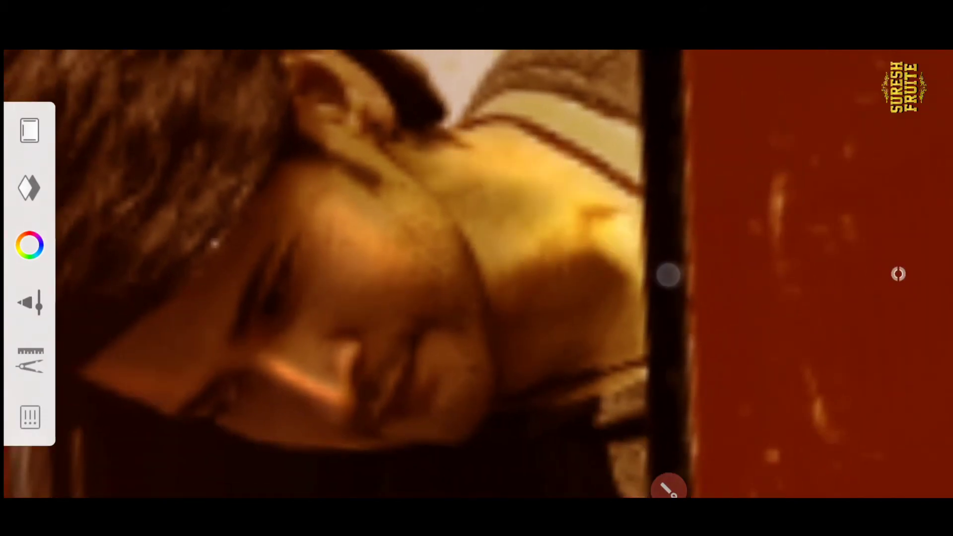
mouse_move(669, 274)
mouse_down()
mouse_move(521, 268)
mouse_move(377, 170)
mouse_move(298, 231)
mouse_up()
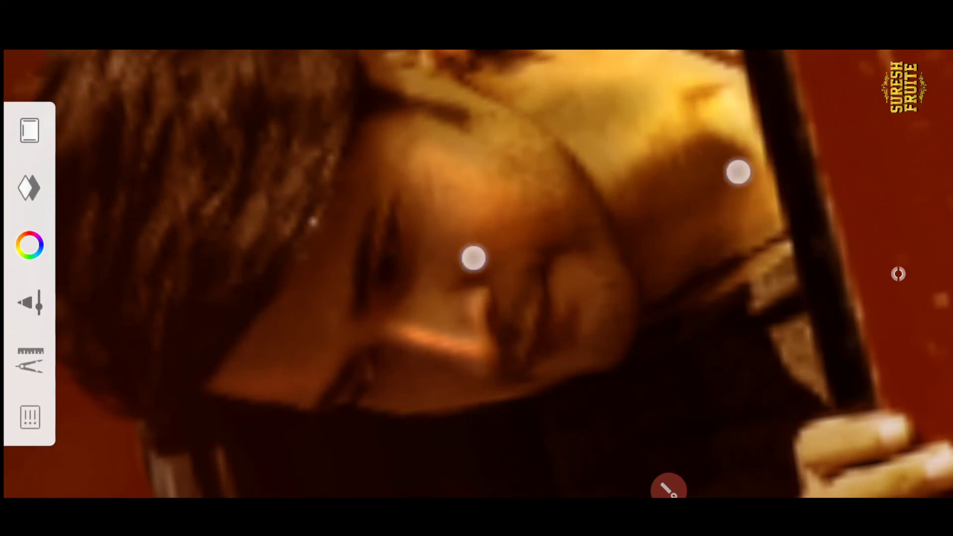
mouse_move(738, 172)
mouse_down()
mouse_move(729, 272)
mouse_move(759, 217)
mouse_move(811, 245)
mouse_move(706, 171)
mouse_move(717, 209)
mouse_move(655, 251)
mouse_move(640, 196)
mouse_move(576, 261)
mouse_move(687, 251)
mouse_move(693, 349)
mouse_move(712, 366)
mouse_move(527, 194)
mouse_up()
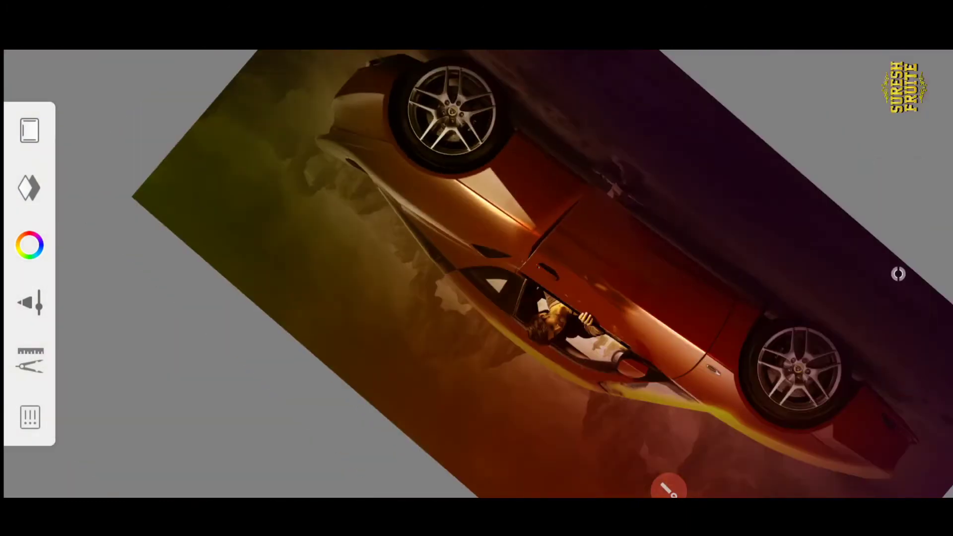
Move onto the front wheel and rear body, setting the brush size to 10.1
mouse_move(898, 273)
mouse_down()
mouse_move(914, 279)
mouse_move(436, 132)
mouse_up()
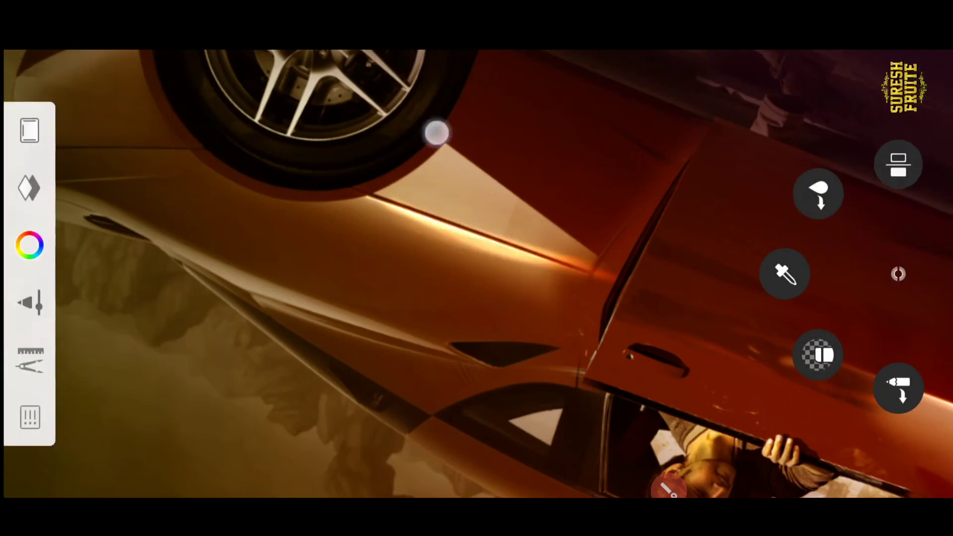
mouse_move(619, 274)
mouse_down()
mouse_move(549, 213)
mouse_move(625, 208)
mouse_move(417, 240)
mouse_up()
mouse_move(333, 162)
mouse_down()
mouse_move(357, 259)
mouse_move(329, 242)
mouse_move(347, 210)
mouse_move(311, 291)
mouse_up()
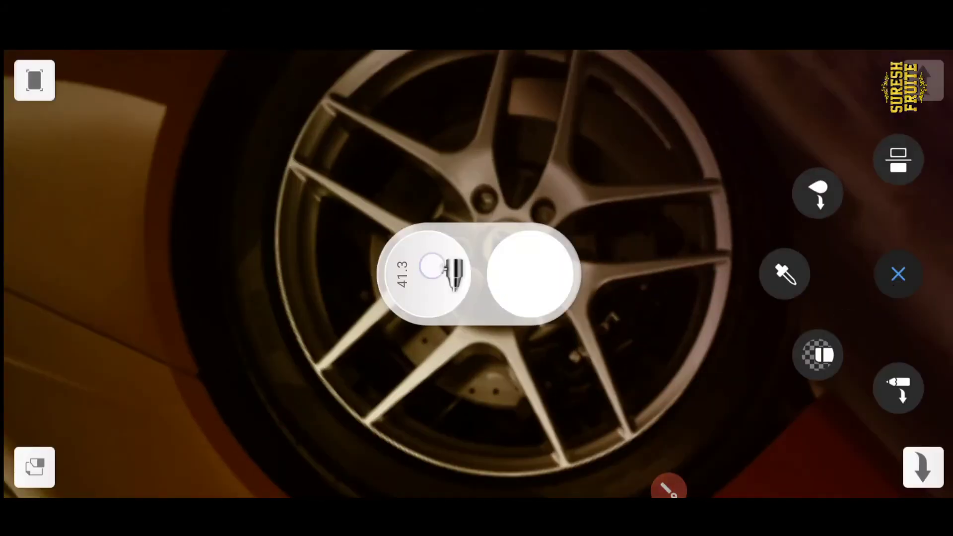
mouse_move(436, 266)
mouse_down()
mouse_move(285, 221)
mouse_move(502, 377)
mouse_move(530, 382)
mouse_up()
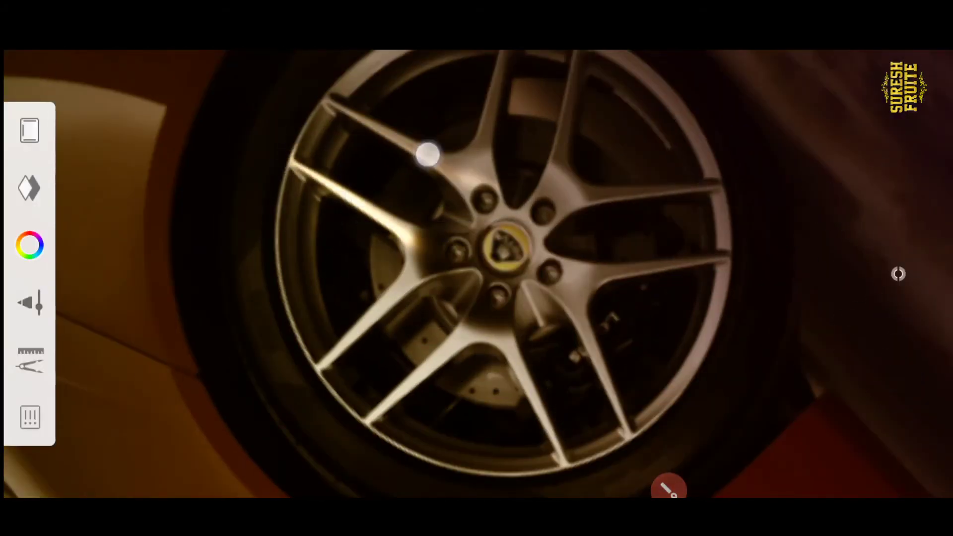
mouse_move(427, 154)
mouse_down()
mouse_move(591, 206)
mouse_move(553, 234)
mouse_move(736, 187)
mouse_move(575, 245)
mouse_up()
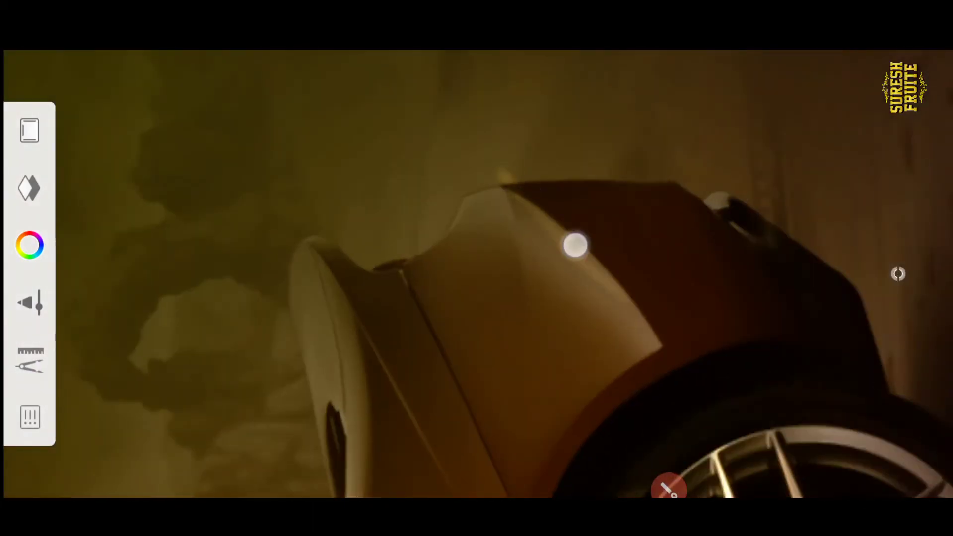
click(898, 273)
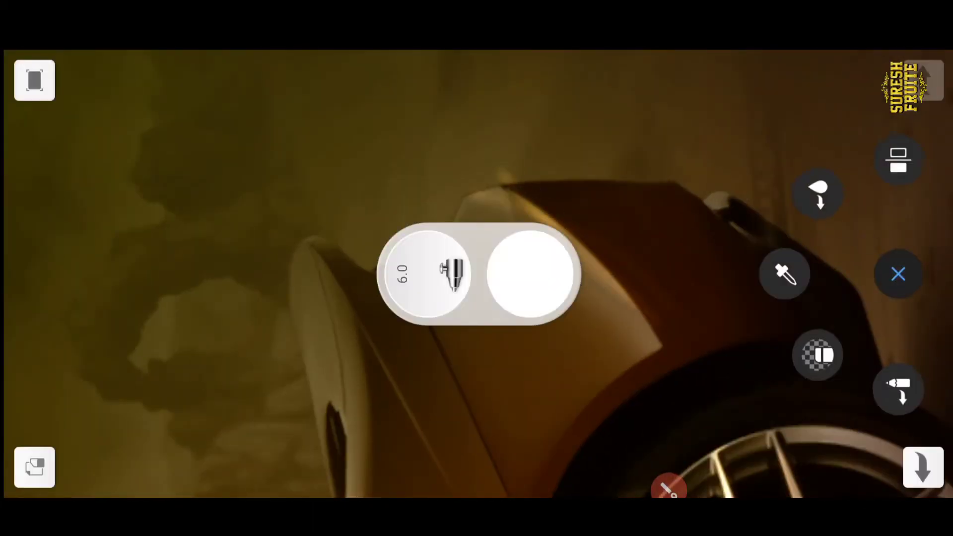
drag(427, 274, 428, 248)
click(898, 273)
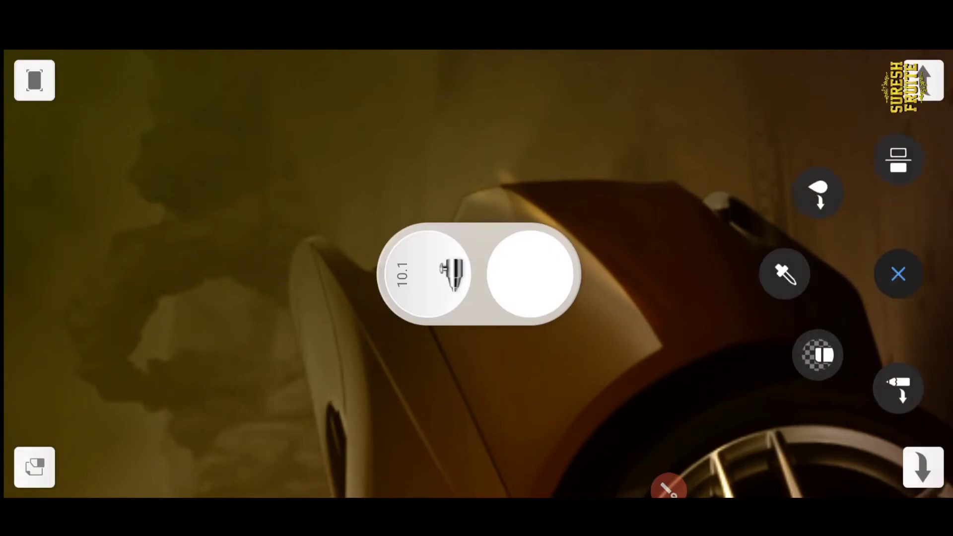
click(898, 273)
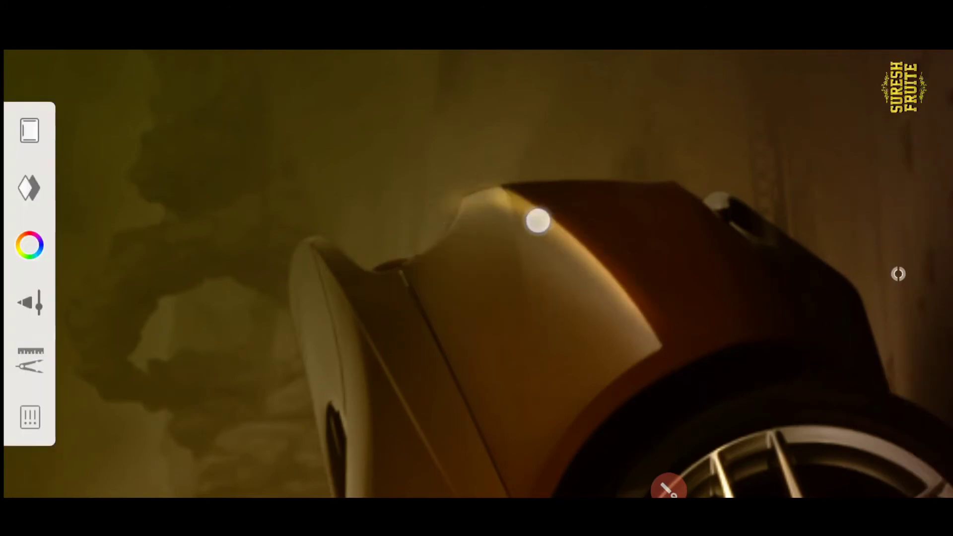
Work along the car's lower edge and driver window, then zoom out to the whole car
drag(538, 220, 453, 261)
mouse_move(623, 259)
mouse_down()
mouse_move(705, 196)
mouse_move(705, 288)
mouse_move(613, 229)
mouse_up()
drag(470, 350, 399, 224)
drag(708, 332, 690, 123)
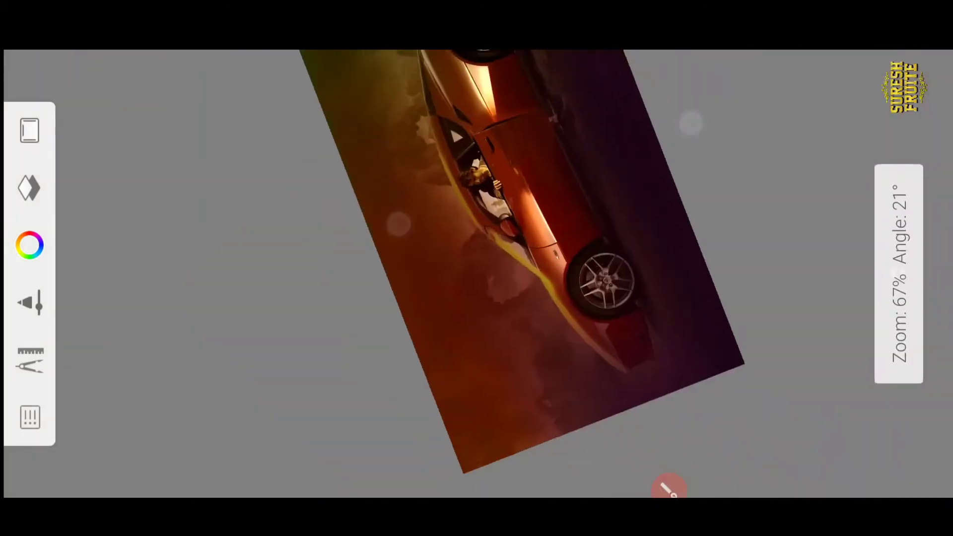
mouse_move(398, 223)
mouse_down()
mouse_move(457, 246)
mouse_move(496, 121)
mouse_up()
drag(691, 257, 897, 272)
mouse_move(566, 336)
mouse_down()
mouse_move(518, 154)
mouse_move(544, 155)
mouse_move(705, 290)
mouse_up()
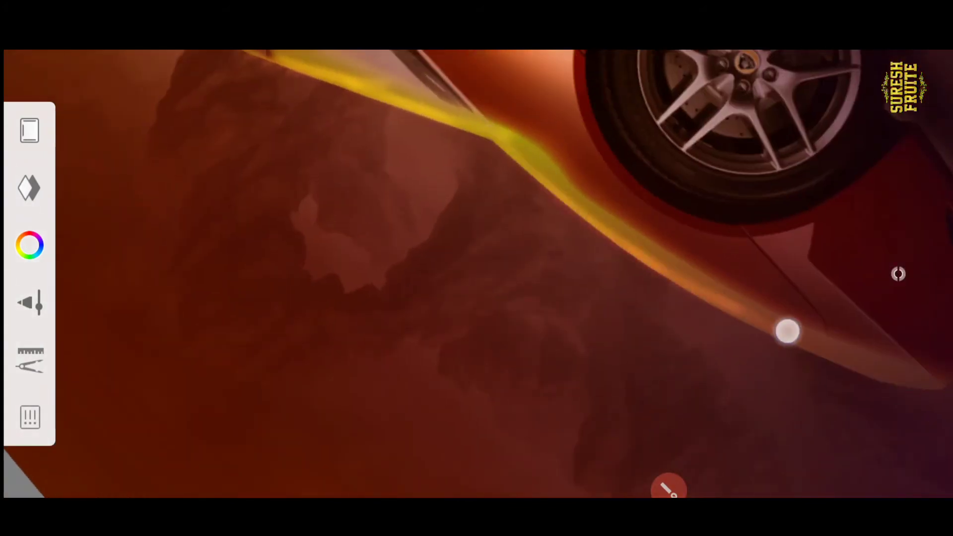
mouse_move(787, 331)
mouse_down()
mouse_move(704, 298)
mouse_move(695, 323)
mouse_move(477, 179)
mouse_up()
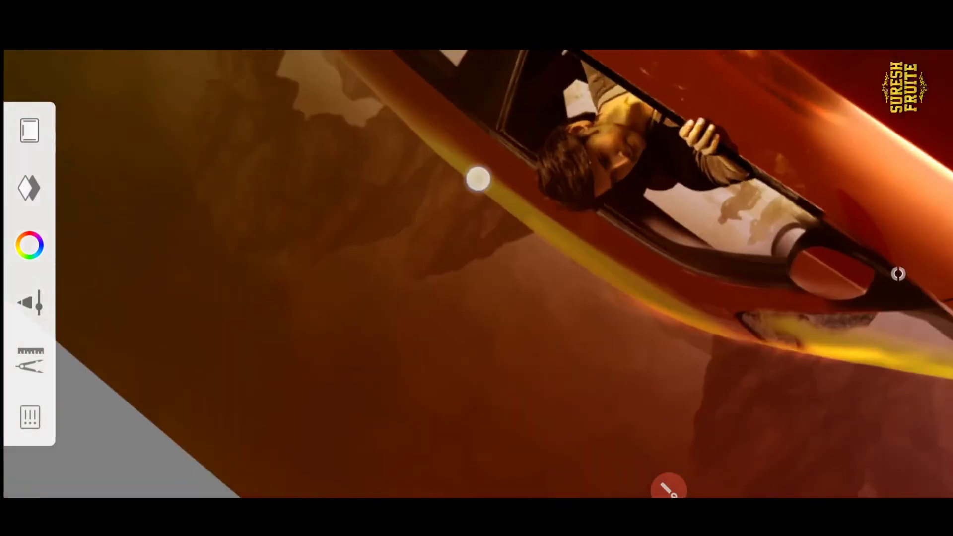
mouse_move(898, 273)
mouse_down()
mouse_move(580, 292)
mouse_move(529, 249)
mouse_move(496, 258)
mouse_up()
Fit the upright poster canvas to the screen and tilt the view slightly
click(630, 133)
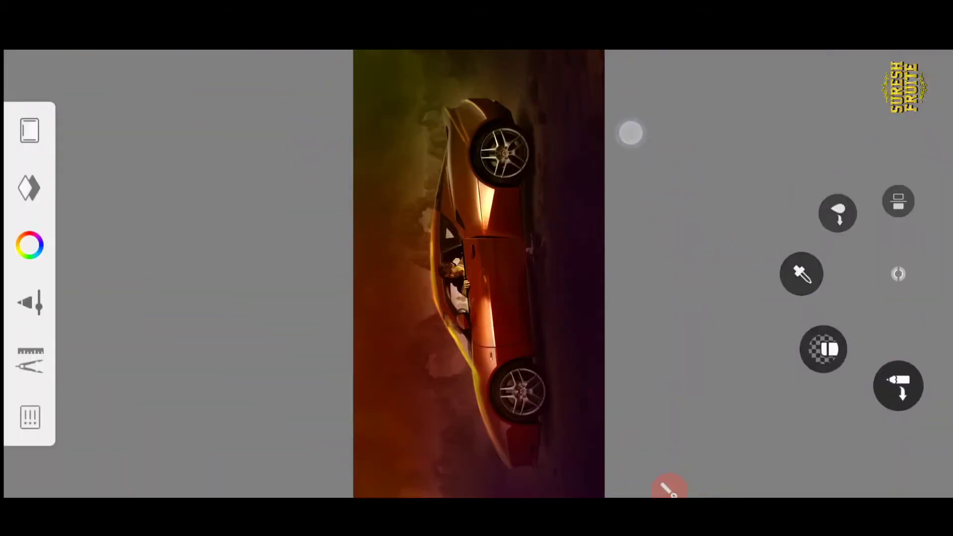
mouse_move(397, 221)
mouse_down()
mouse_move(377, 245)
mouse_move(385, 264)
mouse_move(349, 246)
mouse_up()
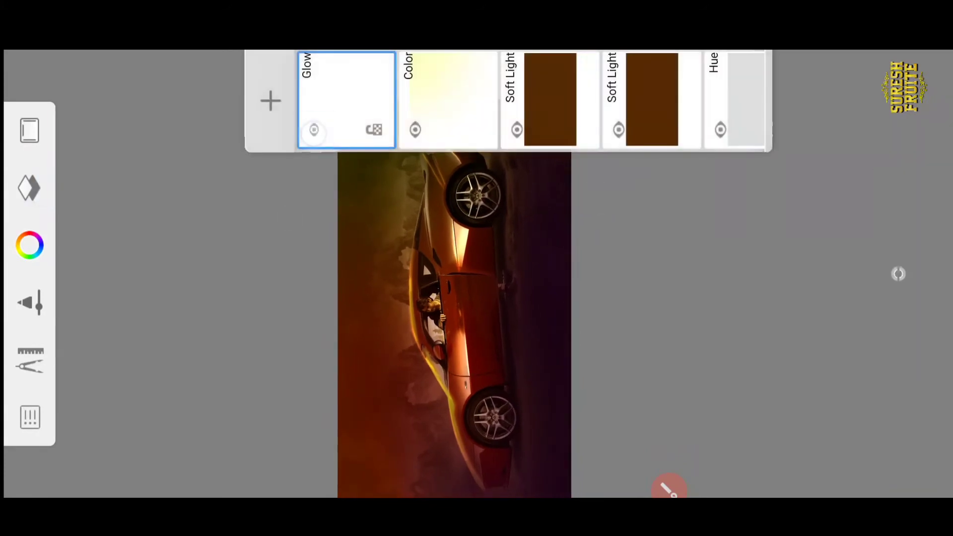
click(346, 90)
click(901, 274)
drag(752, 300, 627, 202)
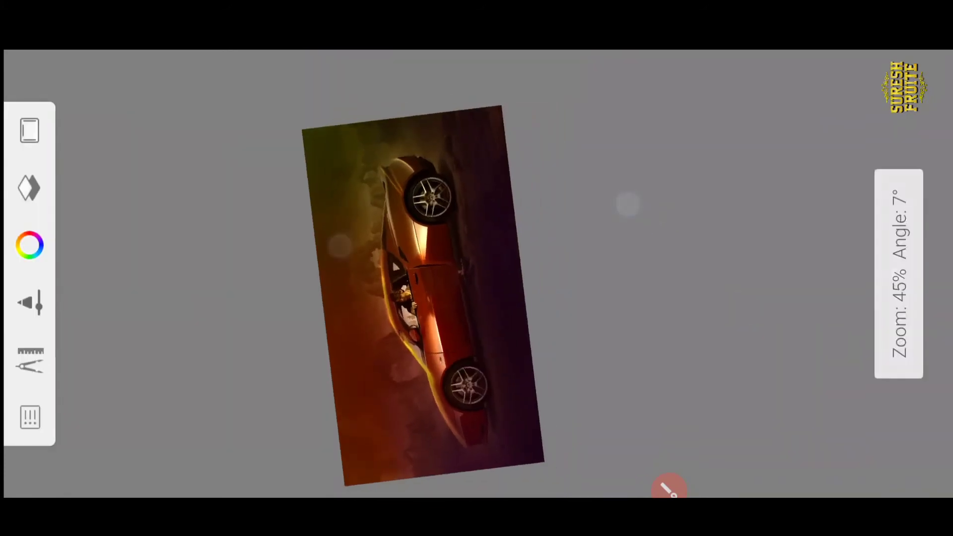
drag(462, 100, 448, 60)
Set the top layer's blend mode to Glow
click(898, 274)
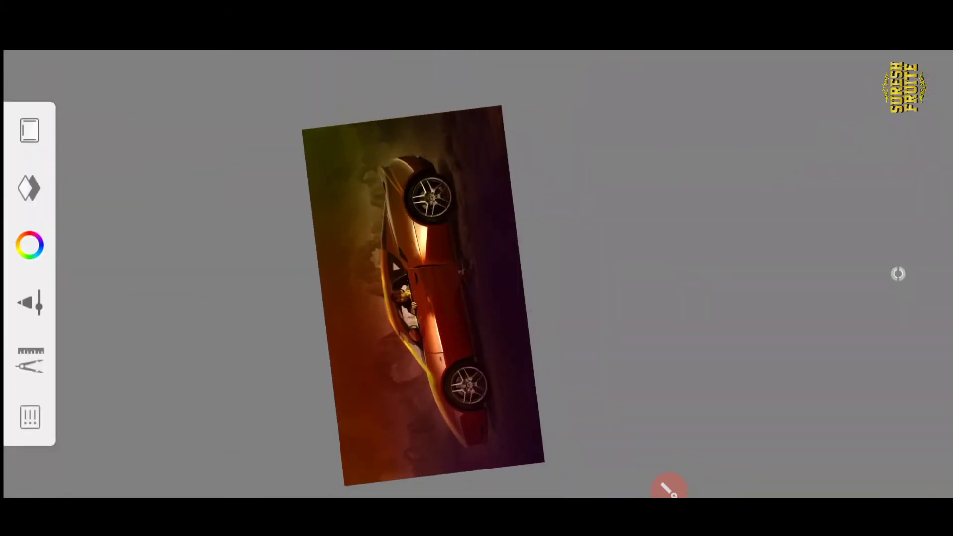
click(347, 80)
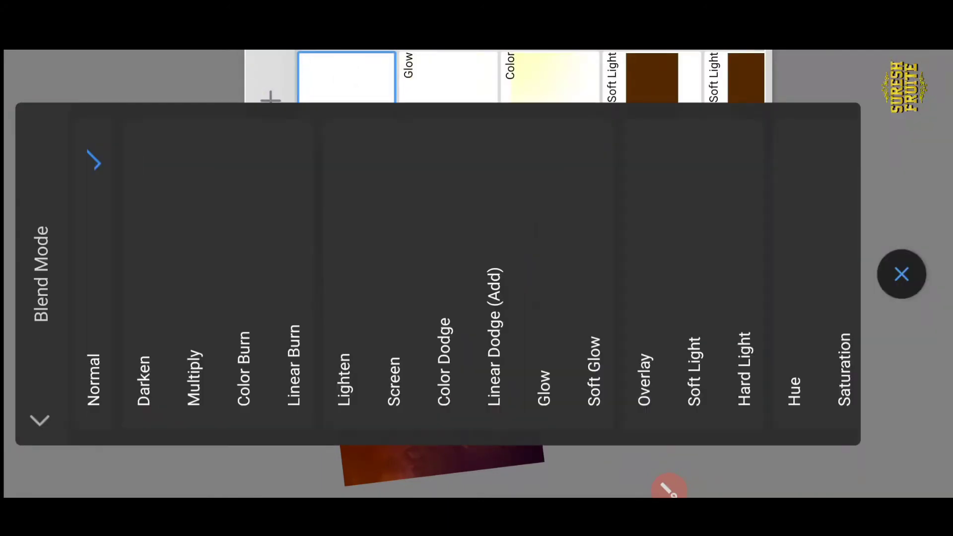
click(533, 260)
click(587, 254)
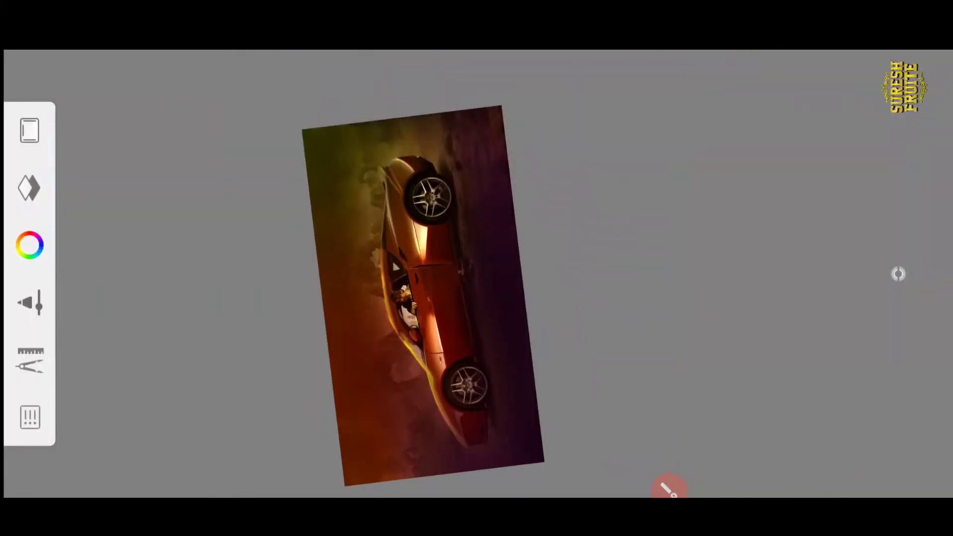
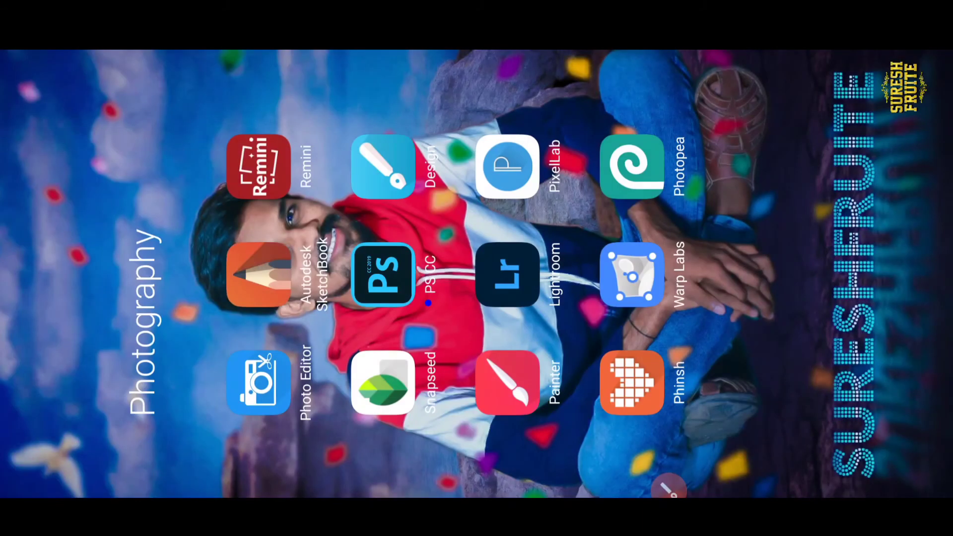
Select the Soft Airbrush brush and a warm yellow-orange colour for painting the glow
click(507, 167)
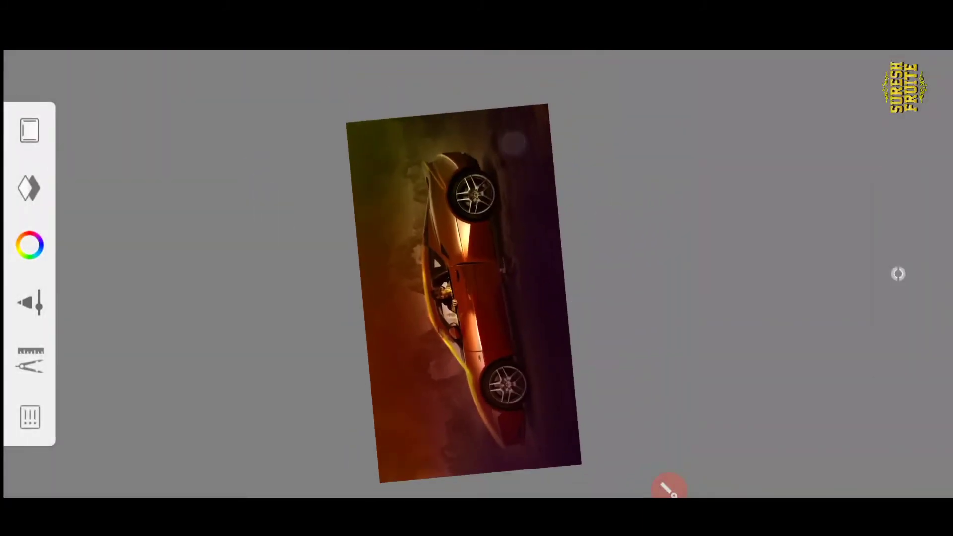
click(303, 124)
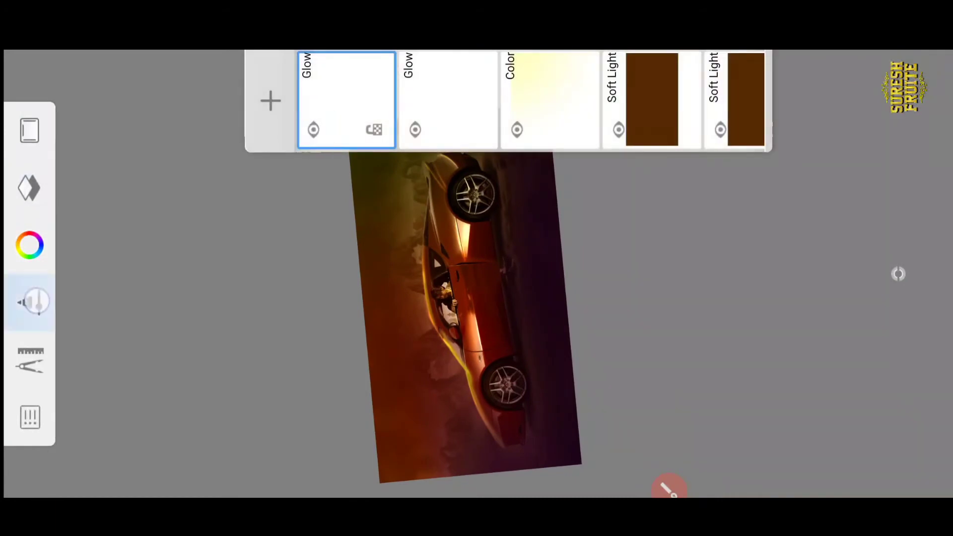
click(898, 273)
drag(645, 298, 249, 297)
click(619, 213)
click(898, 273)
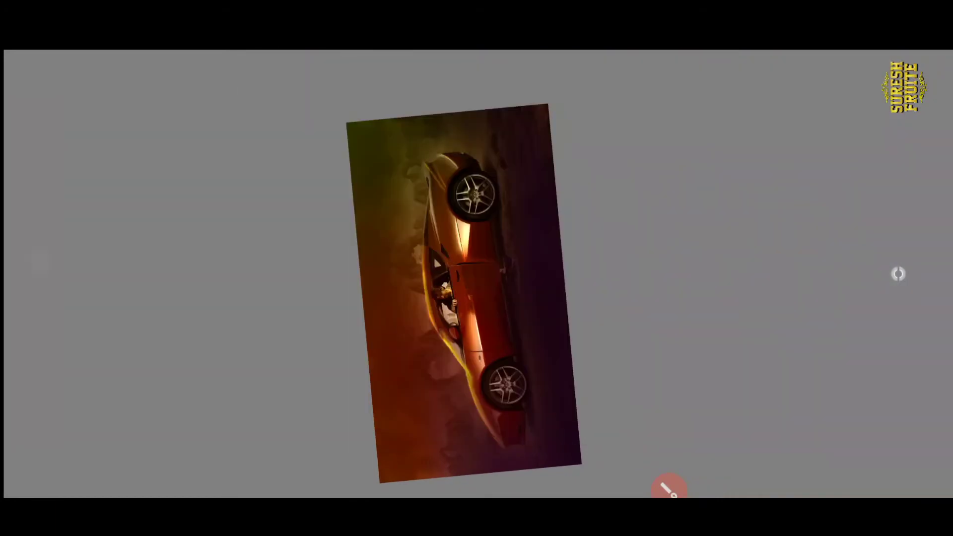
click(898, 263)
click(541, 275)
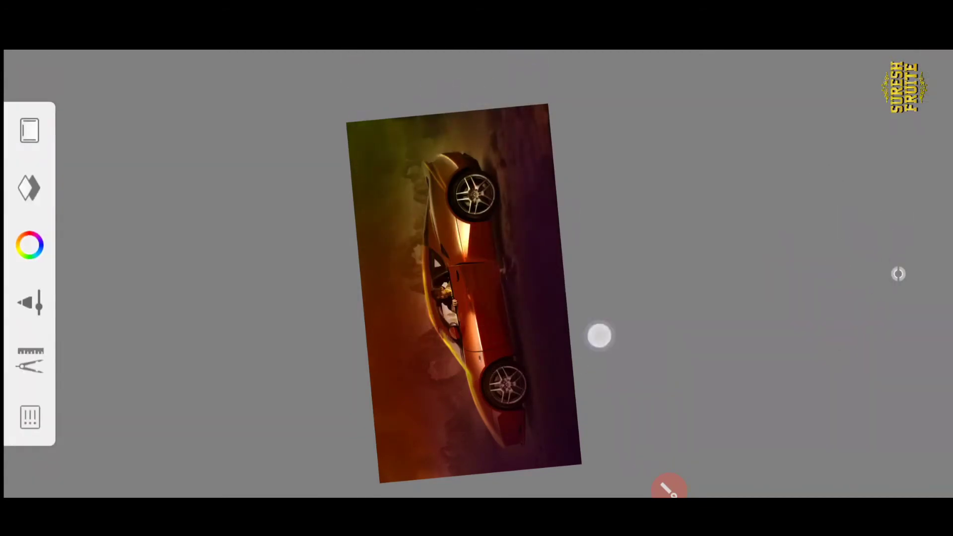
Rotate and zoom the canvas around the car, then turn it back fully upright
drag(626, 163, 609, 97)
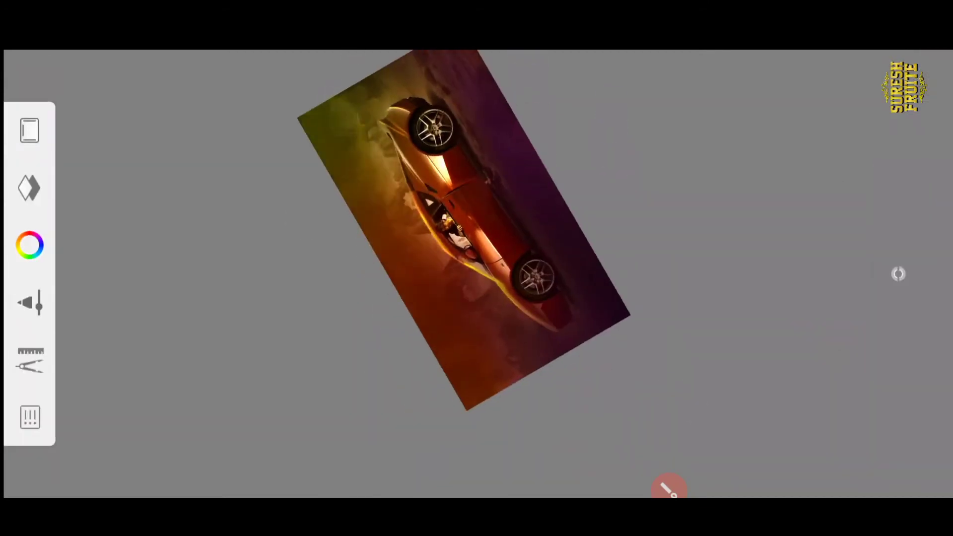
drag(282, 190, 342, 121)
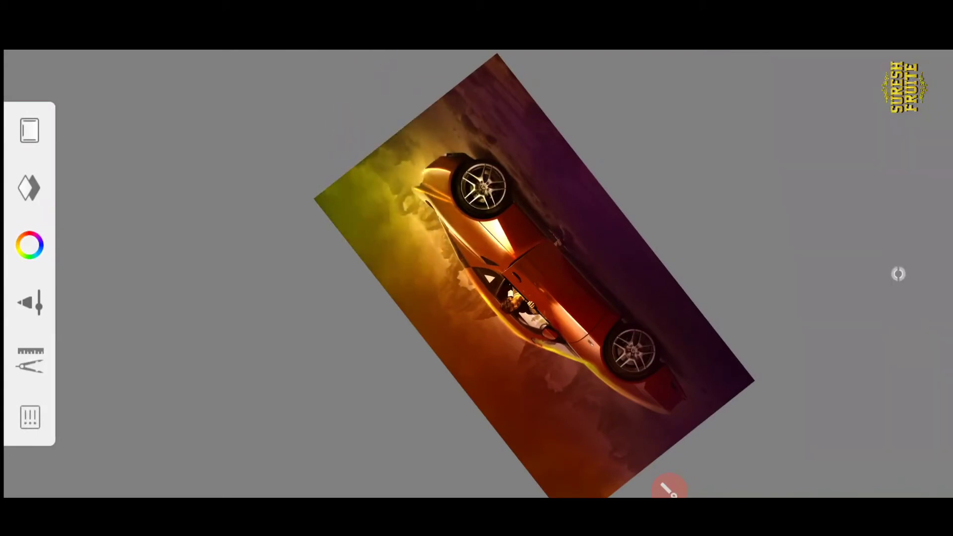
drag(660, 158, 627, 264)
drag(410, 255, 415, 204)
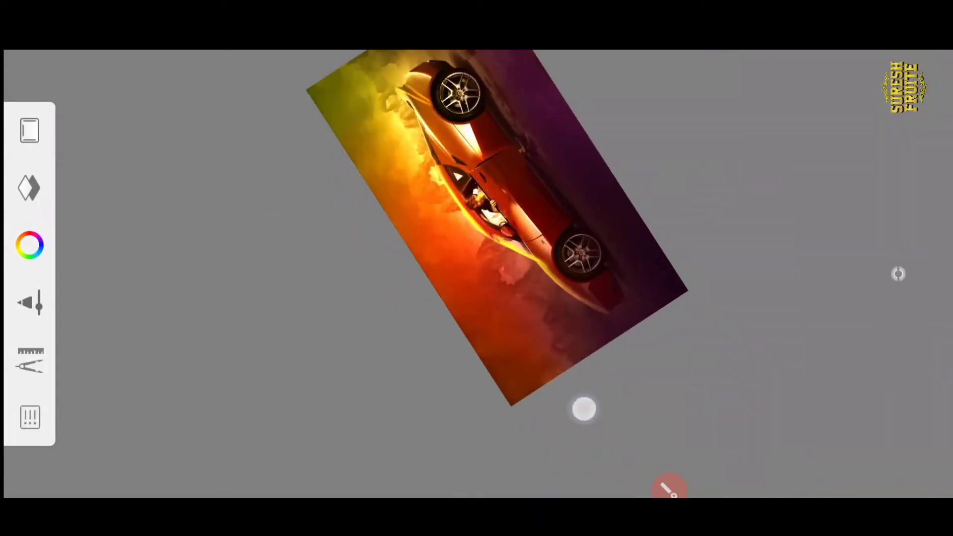
drag(900, 274, 587, 207)
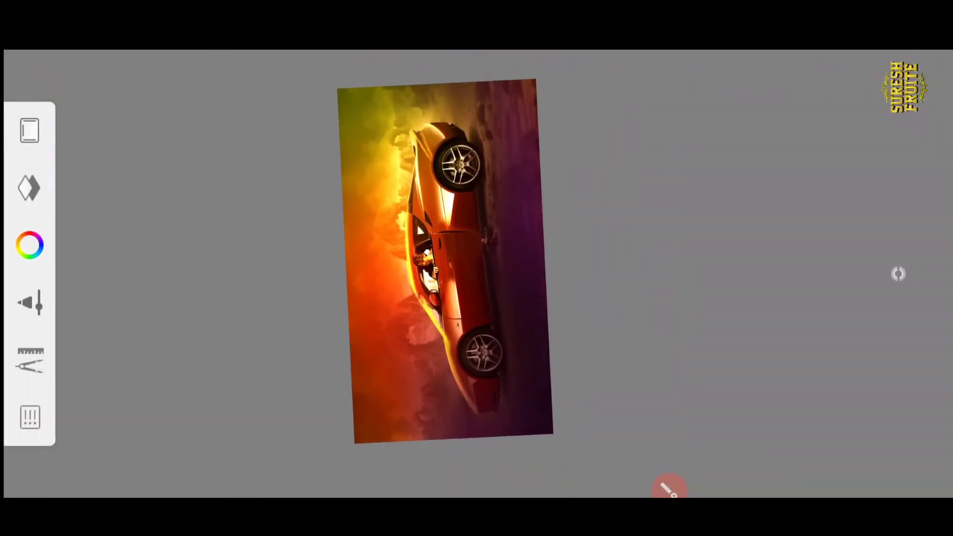
drag(649, 187, 640, 208)
Lower the Glow layer's opacity slider in two passes so the glow is softer
click(29, 187)
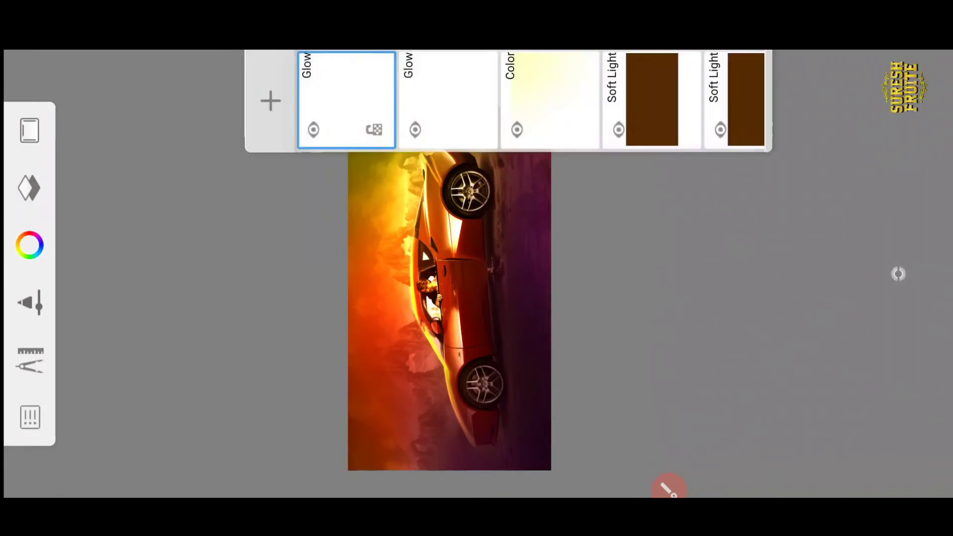
click(348, 85)
mouse_move(434, 221)
mouse_down()
mouse_move(638, 253)
mouse_move(659, 310)
mouse_move(656, 246)
mouse_up()
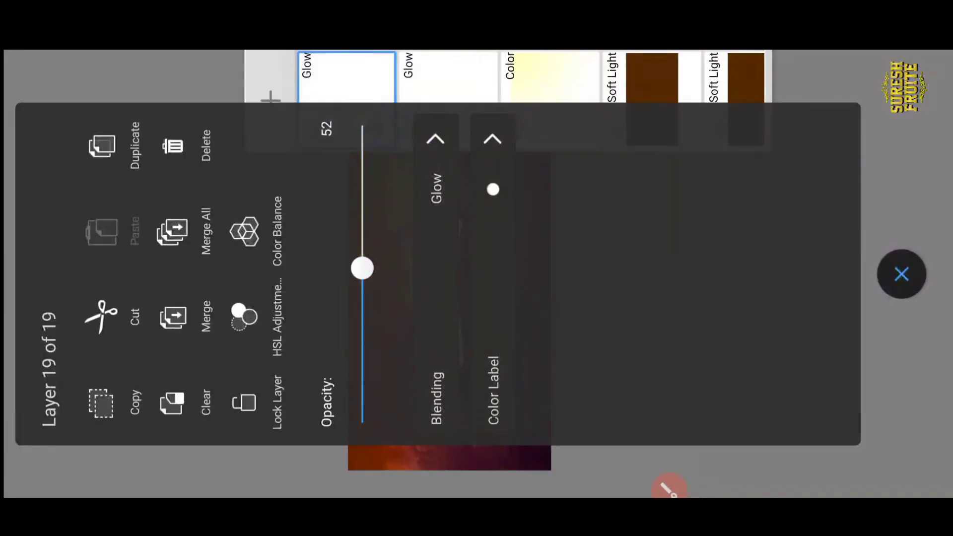
click(898, 274)
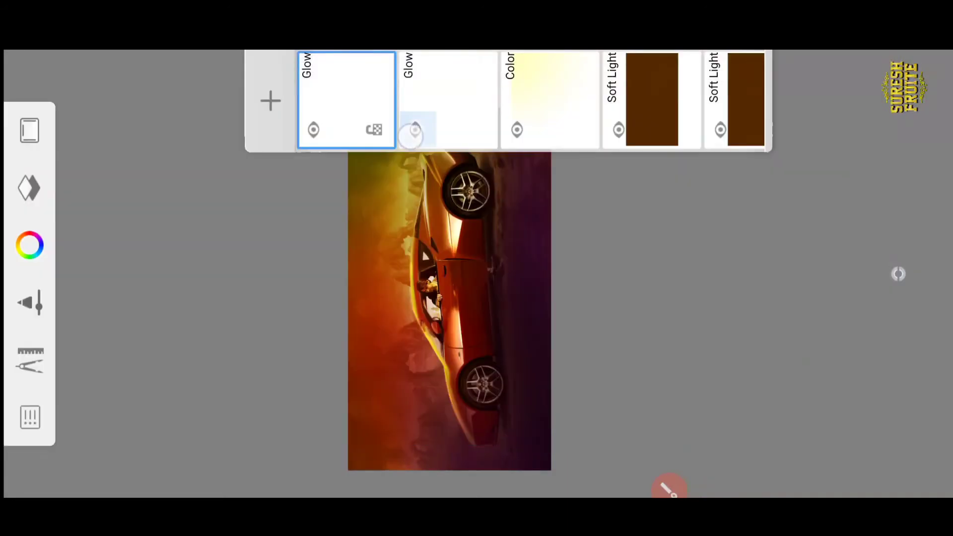
click(415, 130)
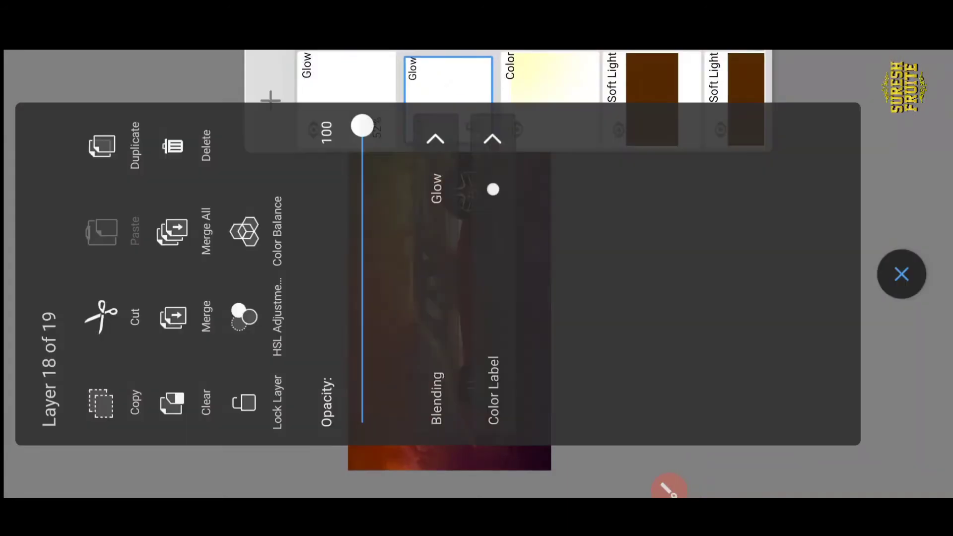
drag(385, 182, 578, 143)
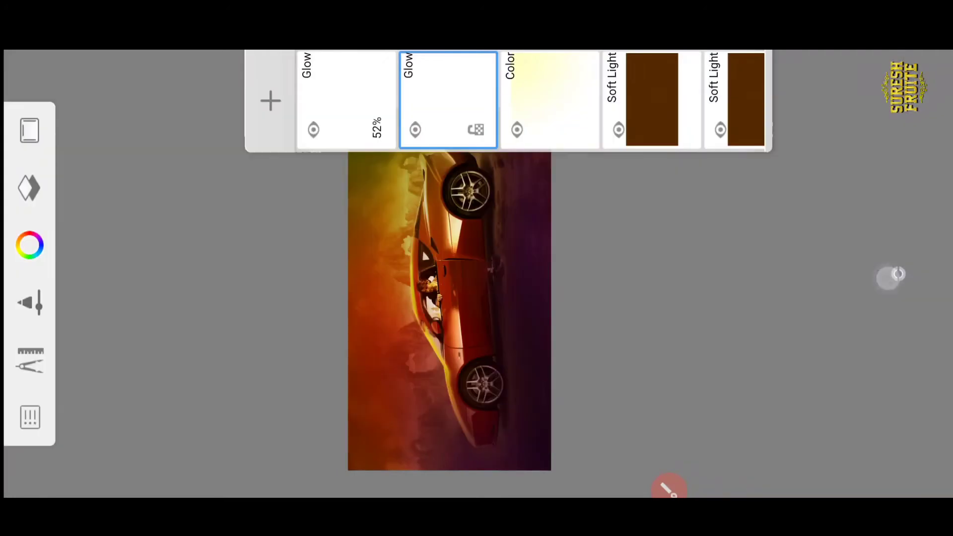
click(889, 277)
scroll(472, 280, down, 2)
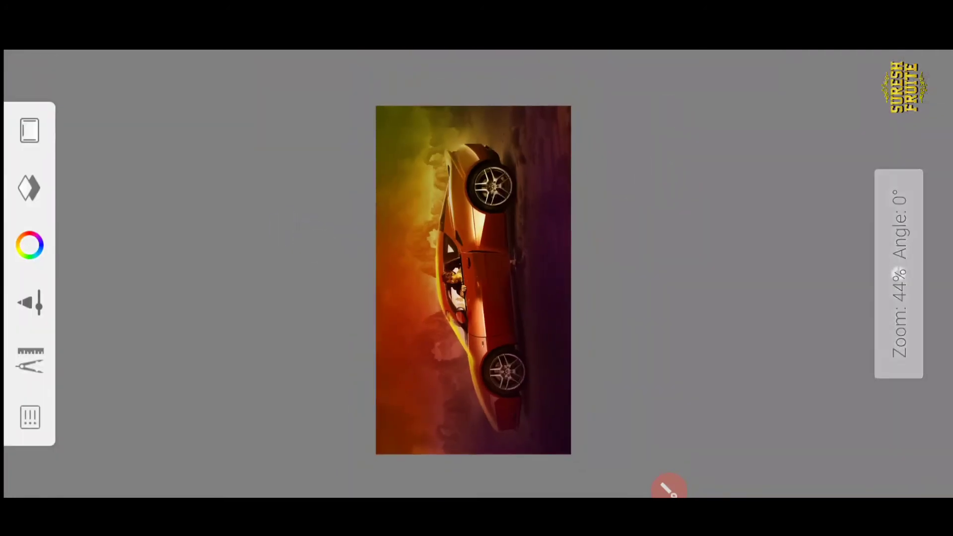
scroll(473, 279, down, 1)
Import the gold Telugu title image, rotate it -90° and scale it down beside the car
click(30, 359)
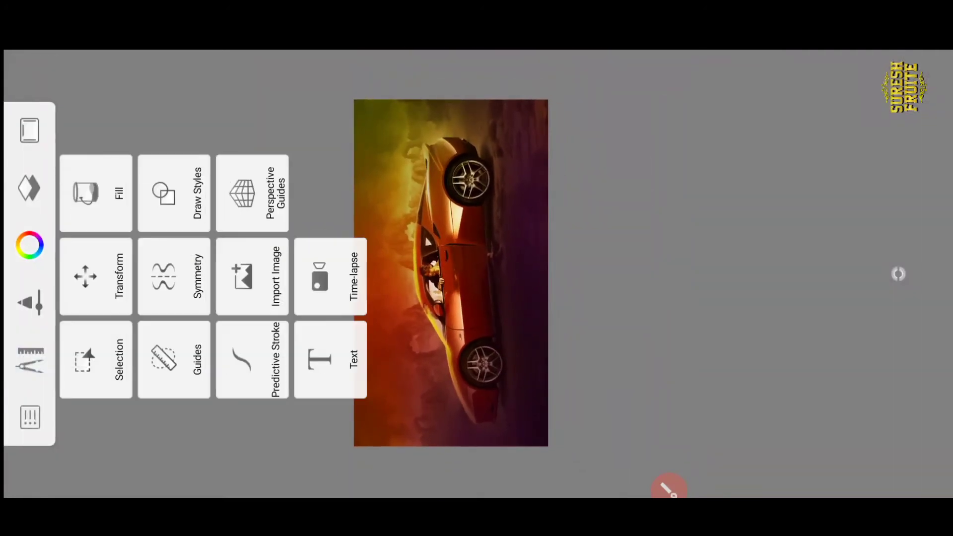
click(252, 277)
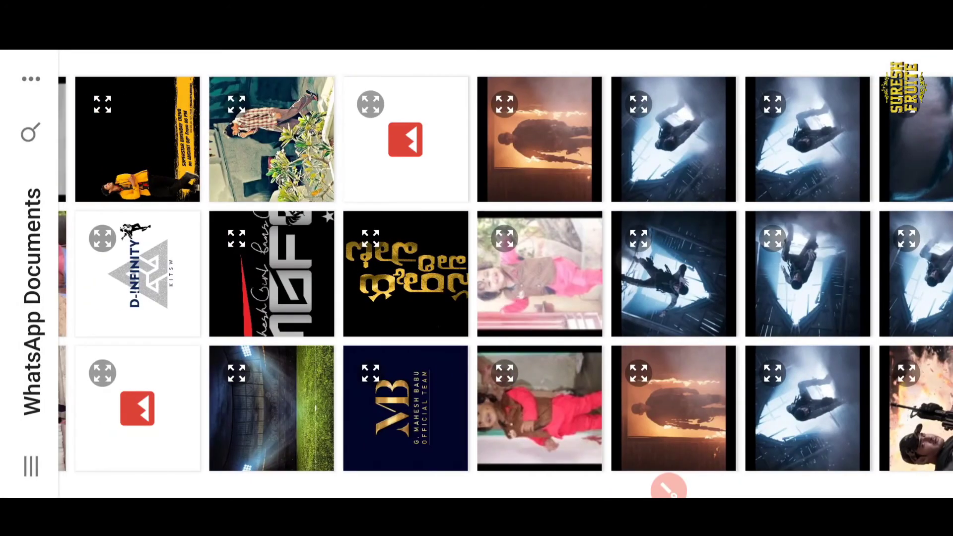
click(420, 269)
mouse_move(590, 154)
mouse_down()
mouse_move(594, 280)
mouse_move(677, 224)
mouse_move(679, 180)
mouse_up()
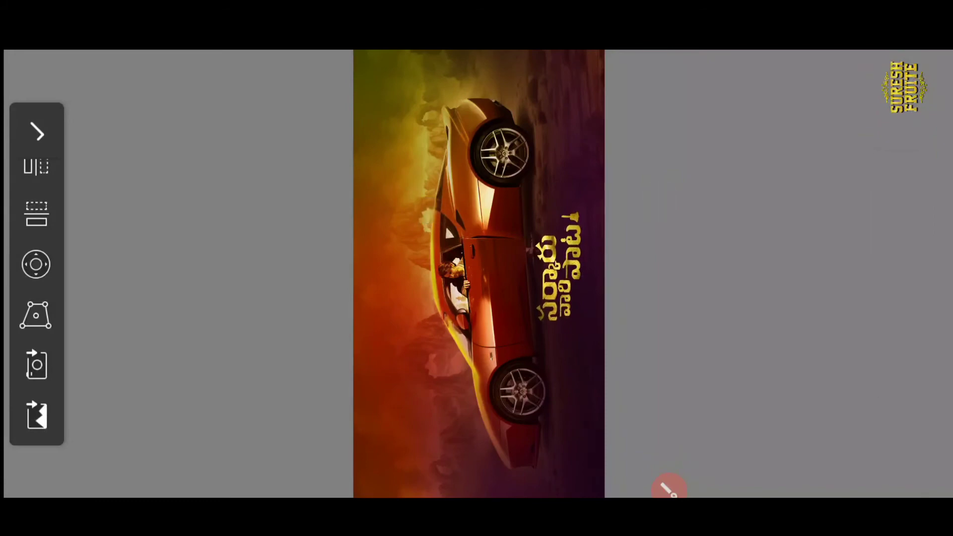
Duplicate the gold title layer and set the copy's lightness and saturation to minimum, turning it black
click(36, 133)
drag(670, 181, 632, 190)
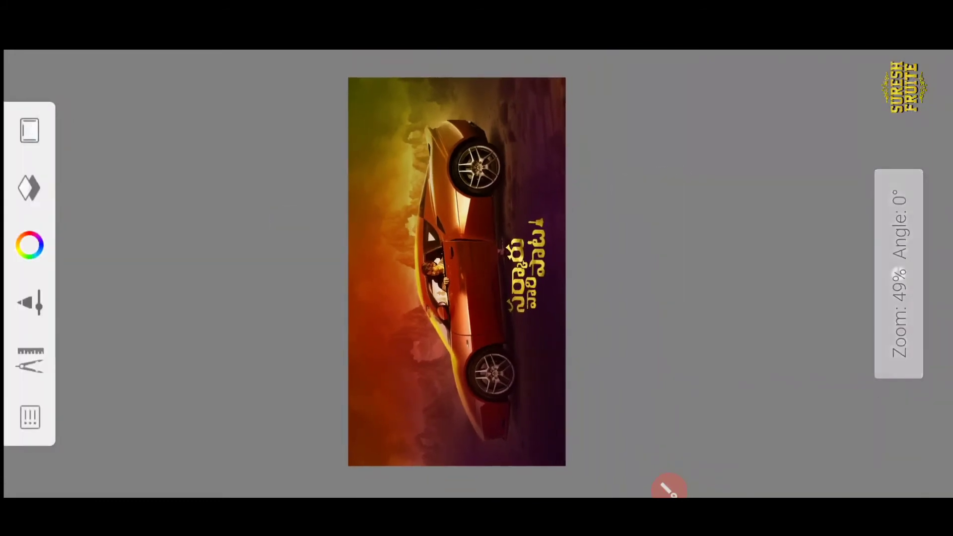
click(451, 91)
click(101, 145)
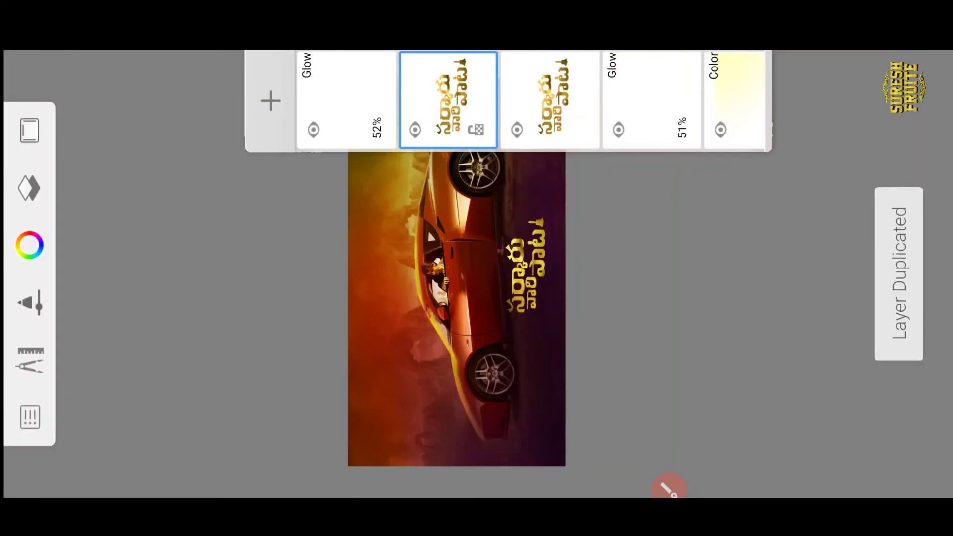
click(447, 100)
click(258, 305)
drag(916, 273, 917, 462)
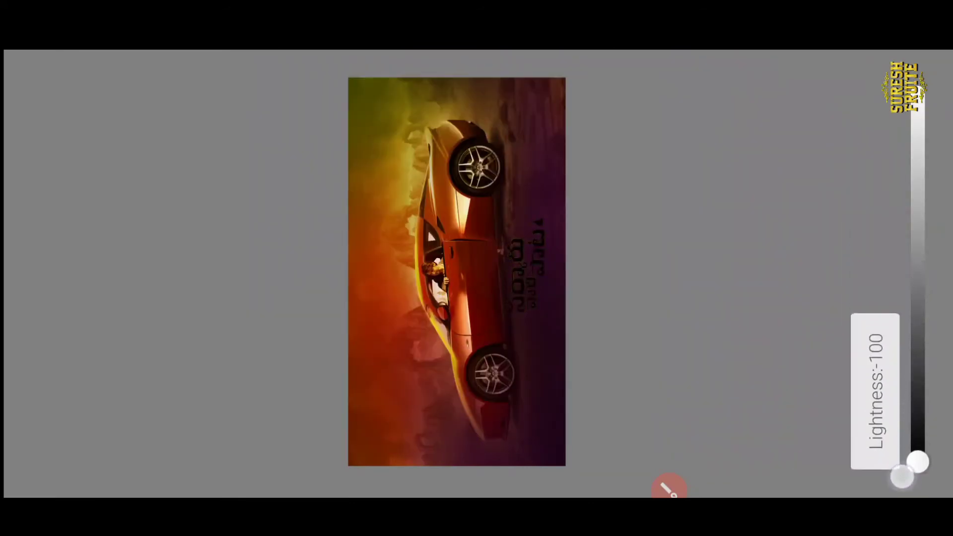
drag(853, 274, 853, 459)
click(30, 117)
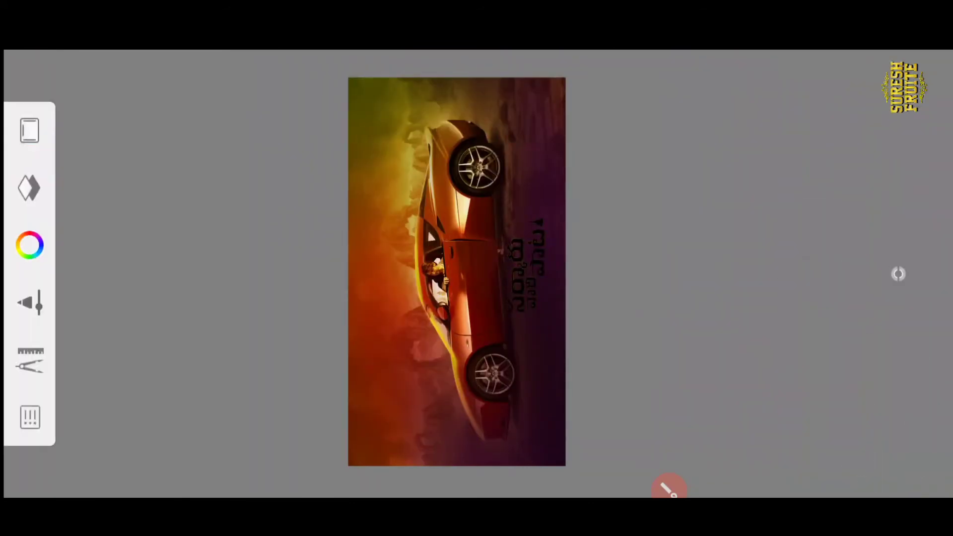
Move the black copy beneath the gold title layer and zoom in on the title
click(30, 188)
drag(448, 100, 545, 99)
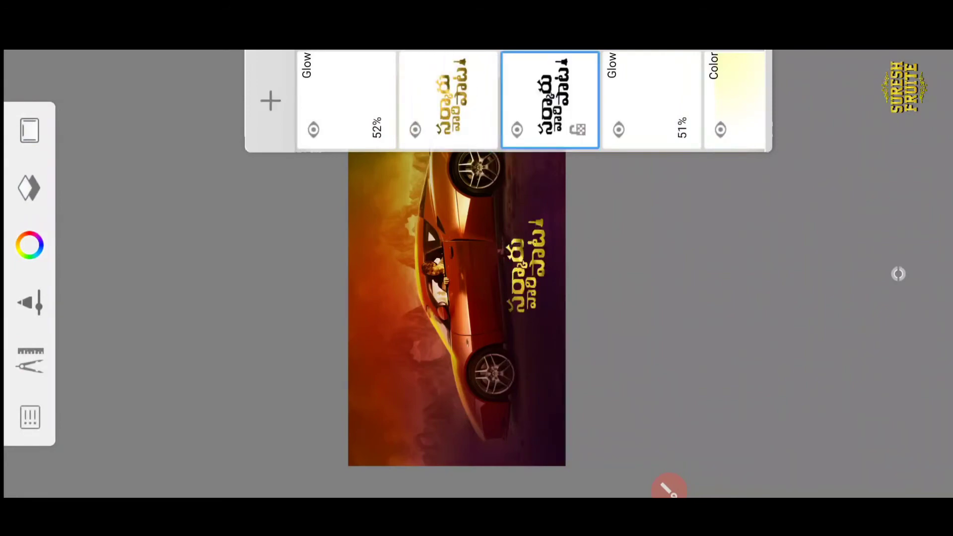
click(29, 189)
click(30, 360)
click(88, 288)
click(37, 224)
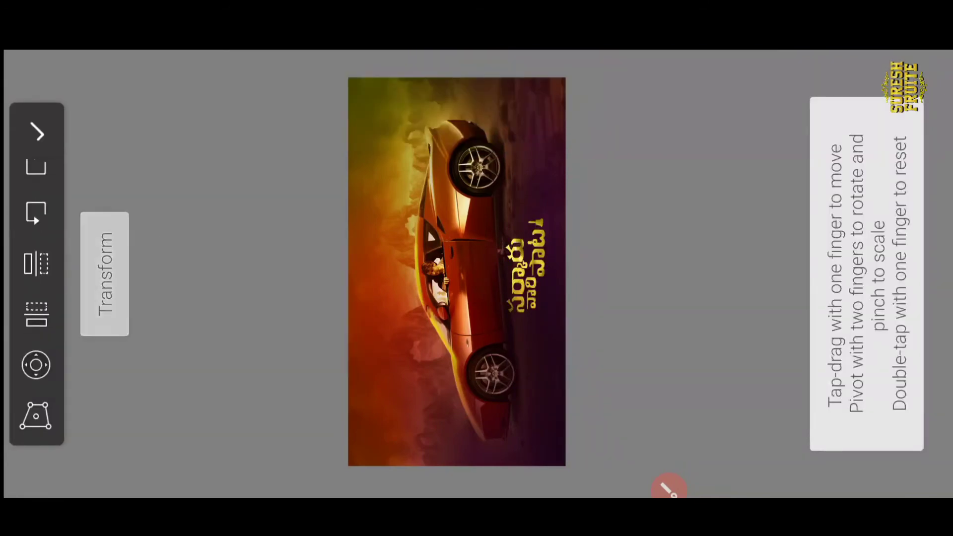
click(40, 132)
scroll(338, 204, up, 3)
scroll(395, 231, up, 2)
scroll(402, 190, up, 4)
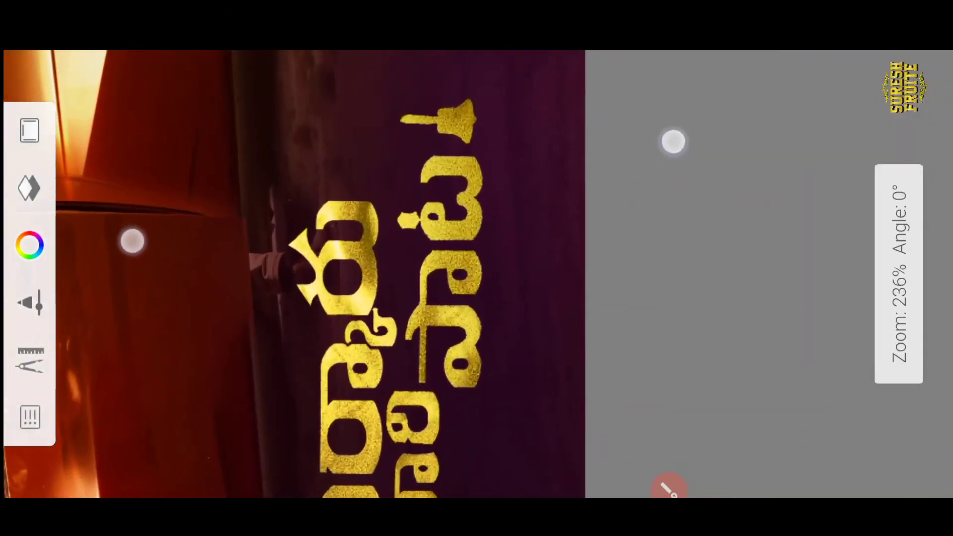
scroll(402, 190, up, 1)
Nudge the black copy slightly left so it shows as a drop shadow behind the gold lettering
click(29, 360)
click(88, 277)
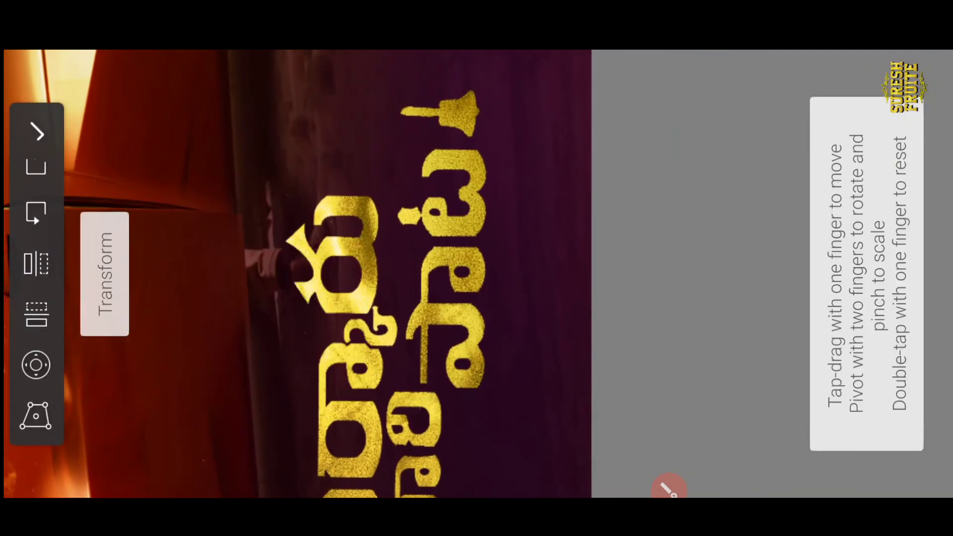
click(36, 365)
click(679, 232)
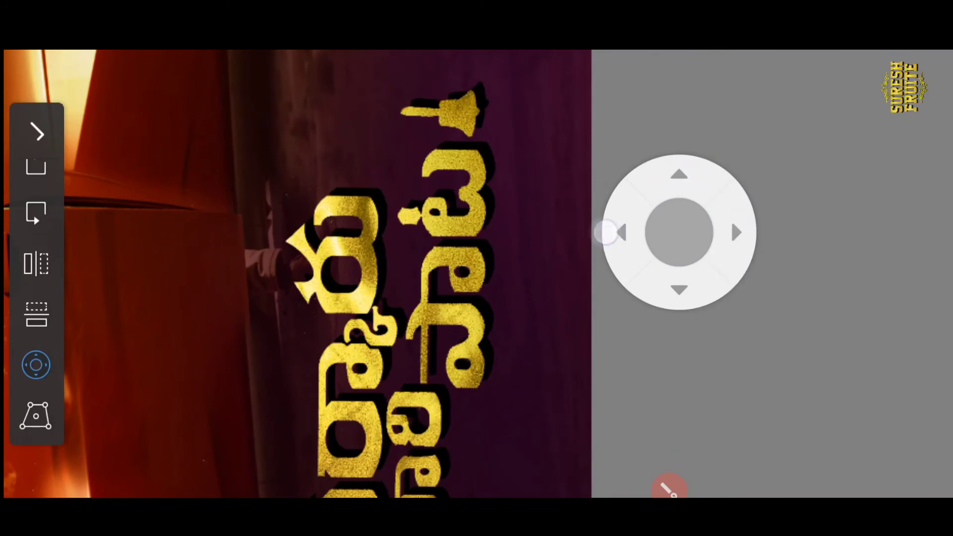
drag(678, 232, 601, 233)
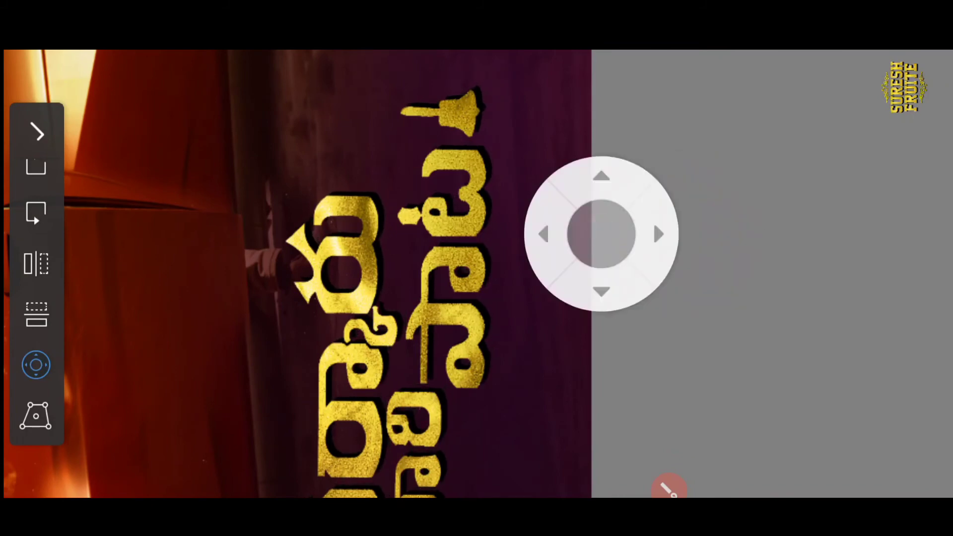
click(898, 273)
Browse through the layers and select the desert sand layer
scroll(422, 250, down, 5)
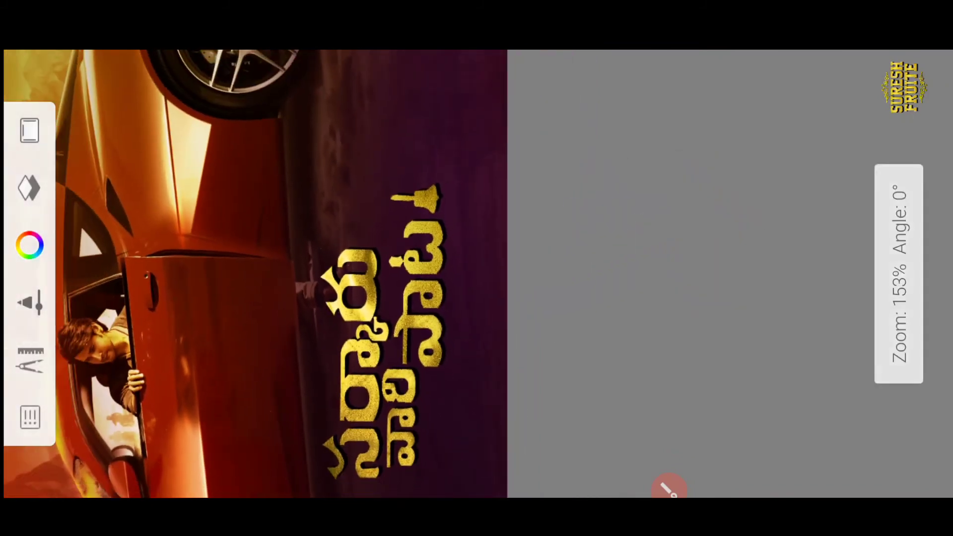
scroll(430, 256, down, 3)
scroll(413, 238, down, 2)
scroll(396, 223, down, 2)
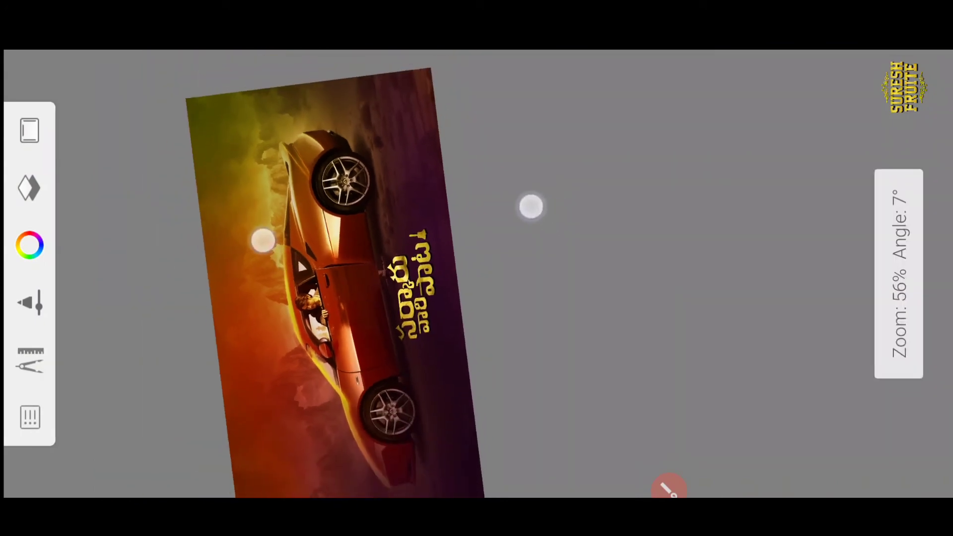
scroll(394, 229, down, 2)
scroll(397, 228, down, 1)
scroll(546, 100, right, 3)
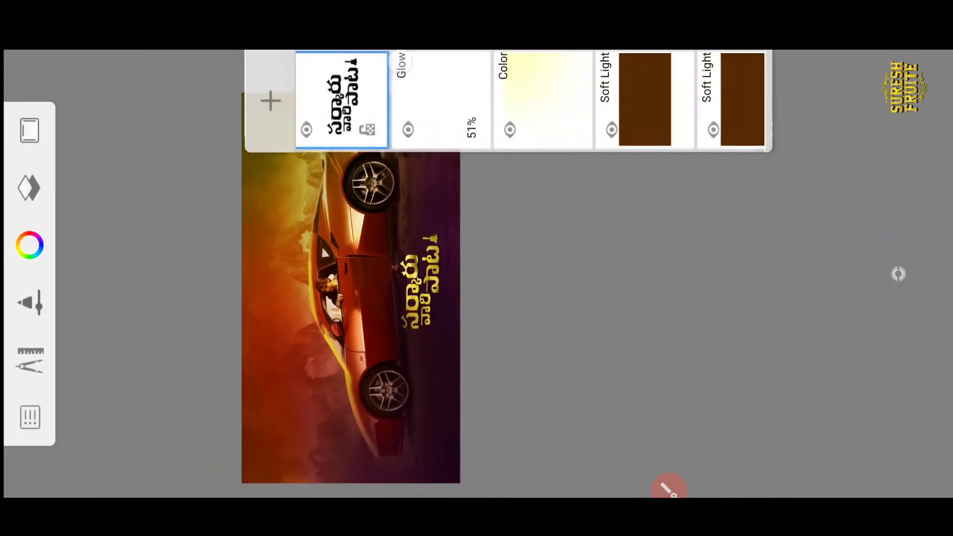
scroll(546, 100, right, 3)
scroll(546, 99, right, 3)
scroll(546, 99, right, 3)
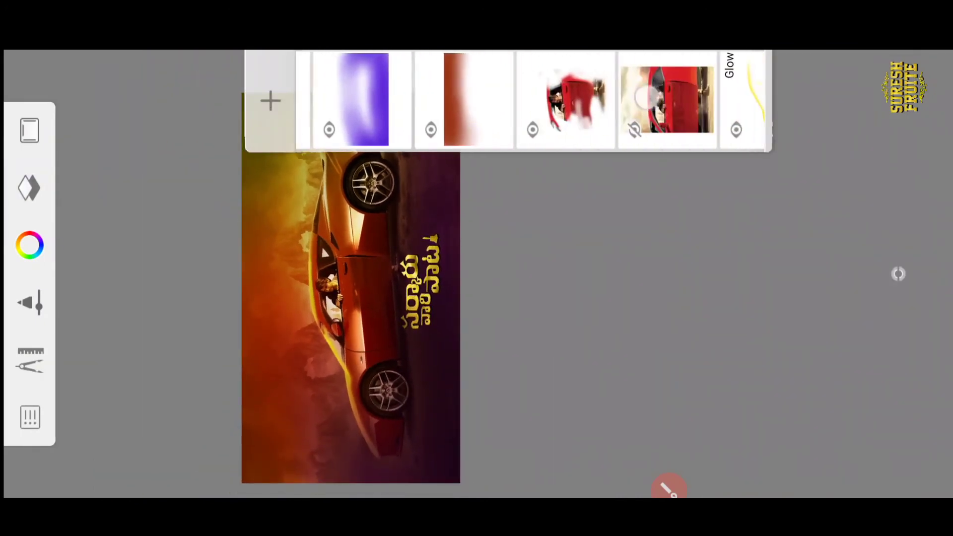
scroll(546, 99, right, 5)
scroll(546, 99, right, 4)
click(620, 99)
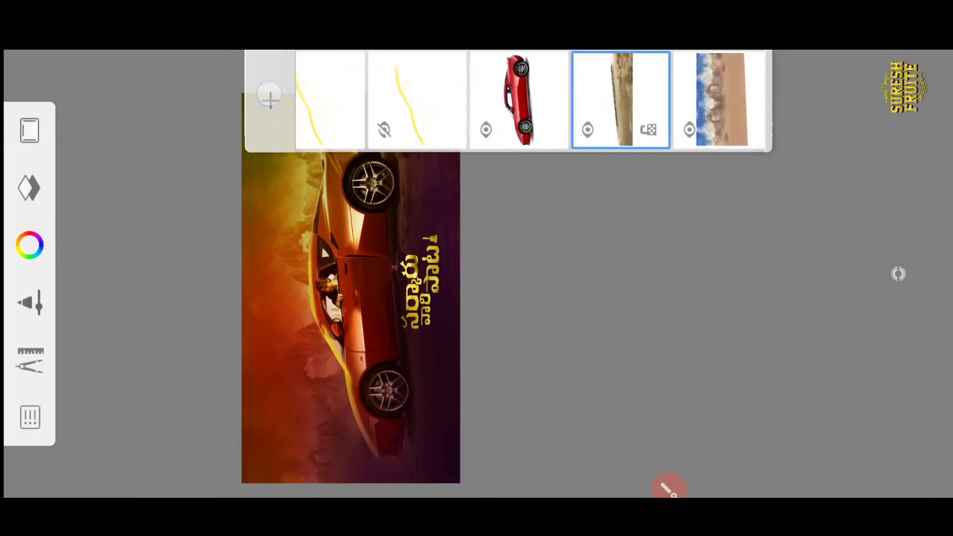
Return to the sketch gallery and reopen the car artwork
click(30, 360)
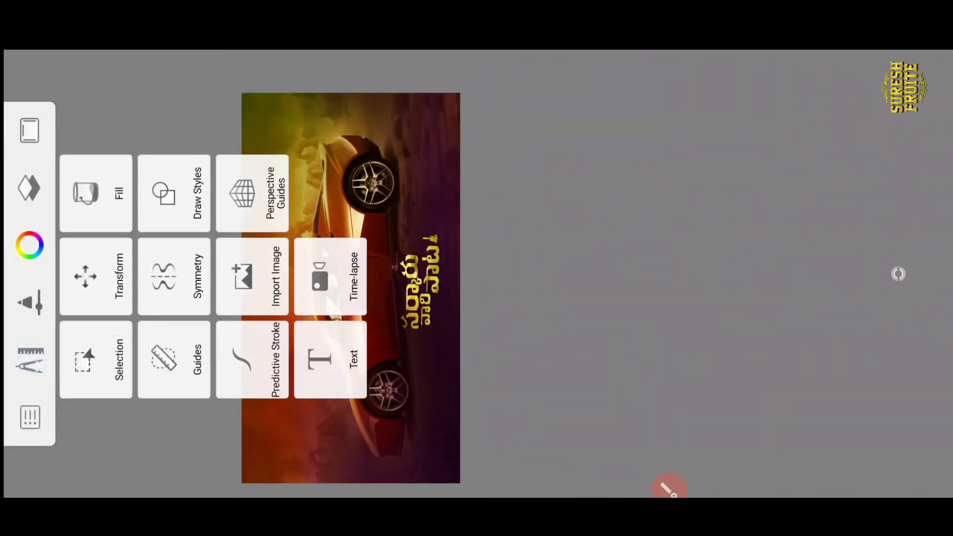
click(682, 272)
scroll(392, 206, down, 5)
scroll(446, 258, down, 5)
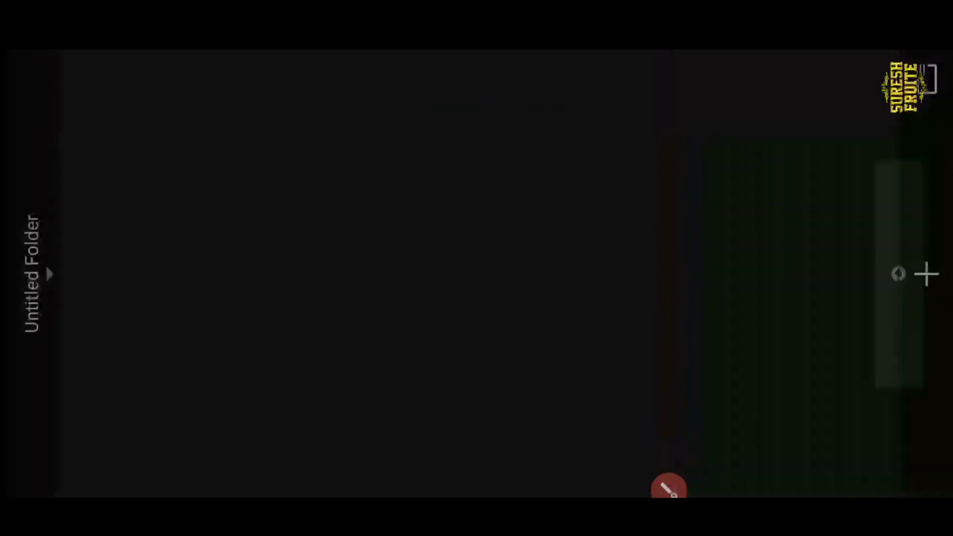
click(543, 146)
Share the sketch as a PNG image to Photo Editor
click(31, 412)
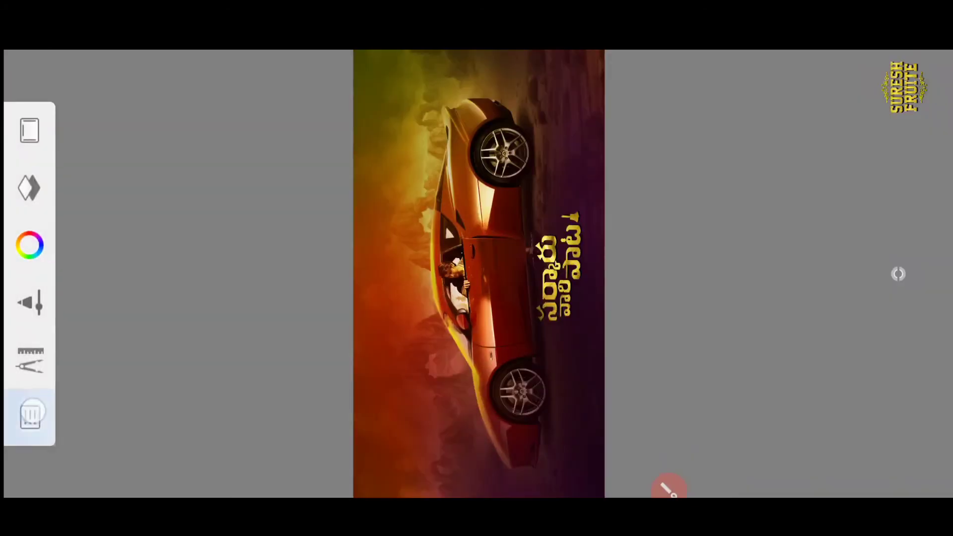
click(533, 314)
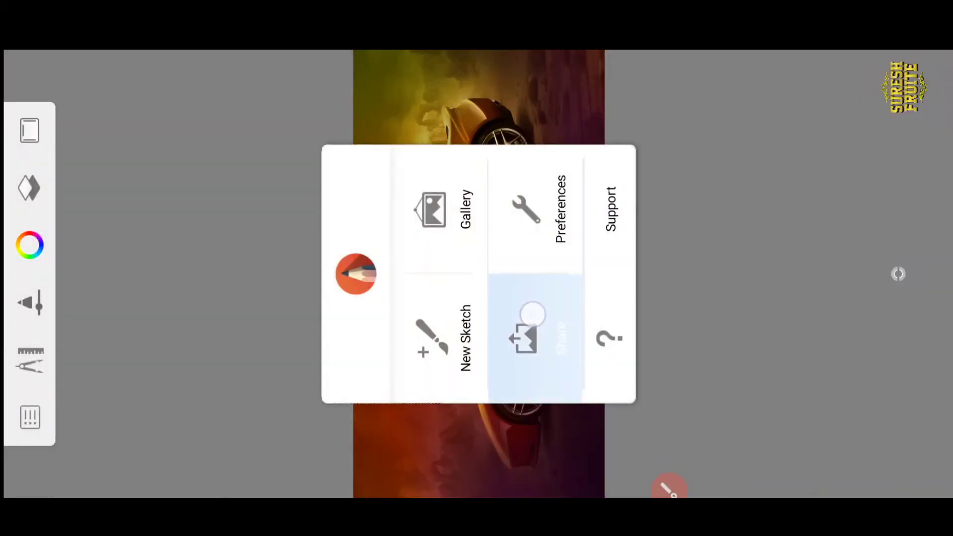
click(472, 317)
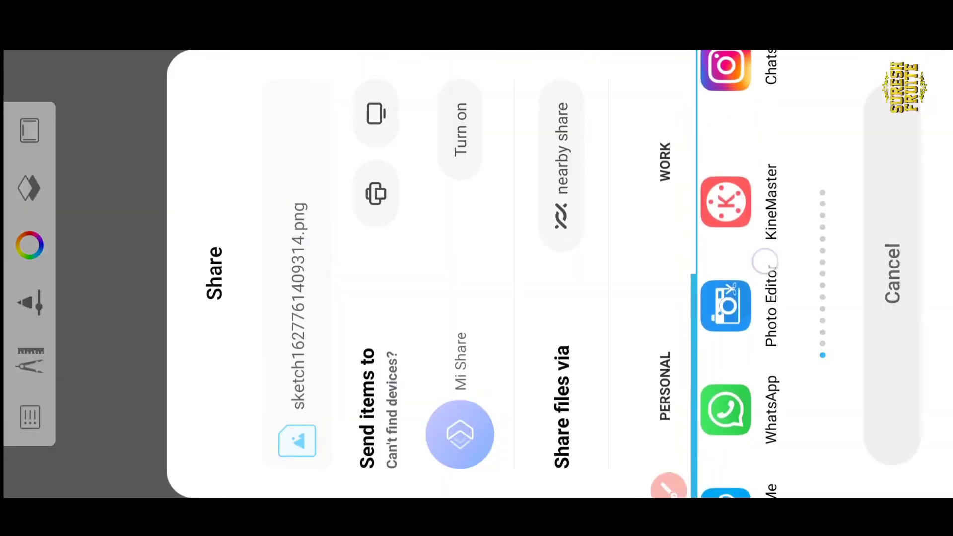
click(731, 215)
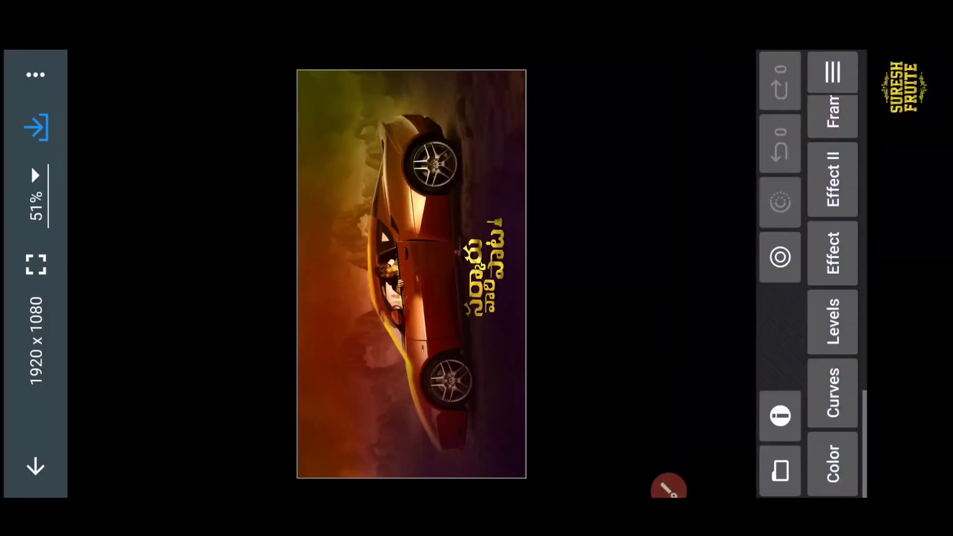
Add the text 'SUPERSTAR' in the EVILDEAD font
scroll(832, 297, up, 2)
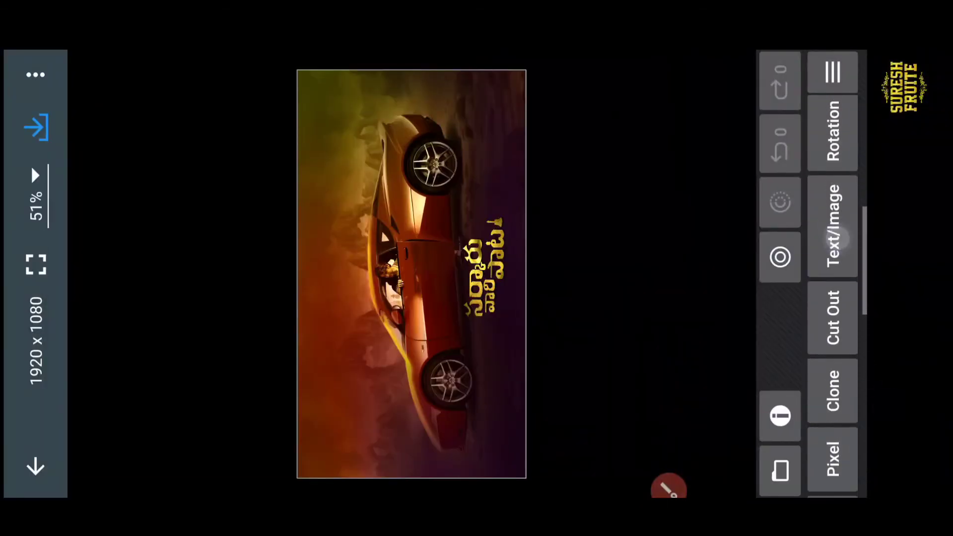
click(832, 128)
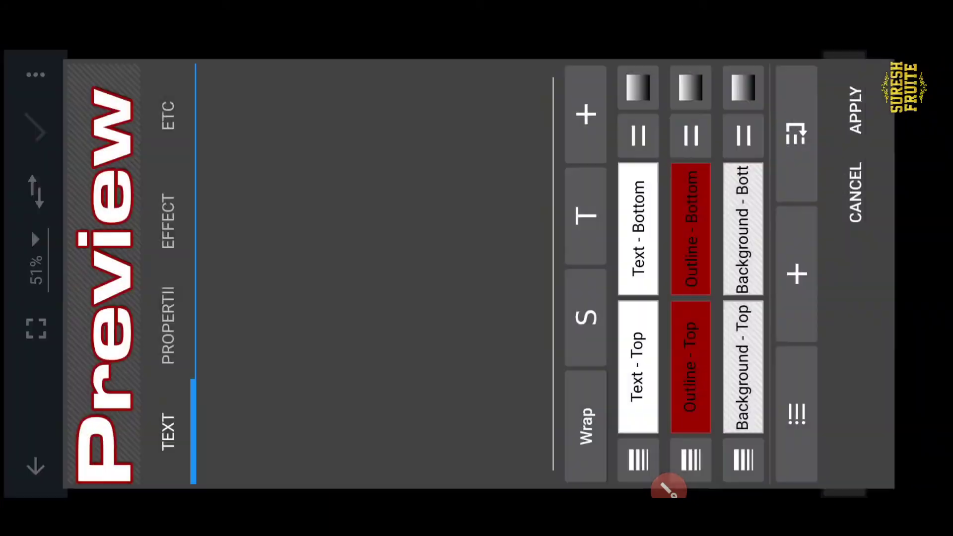
text(SUP)
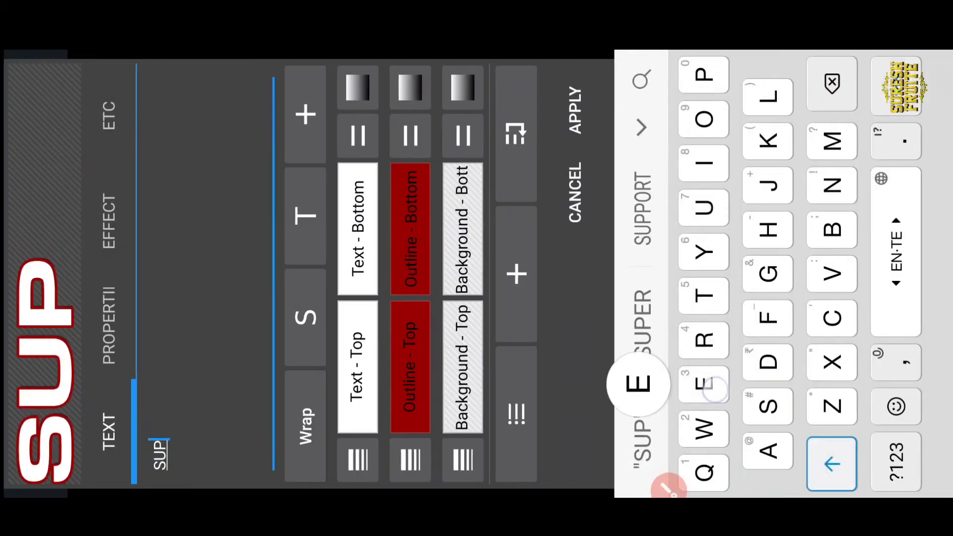
text(ERSTAR)
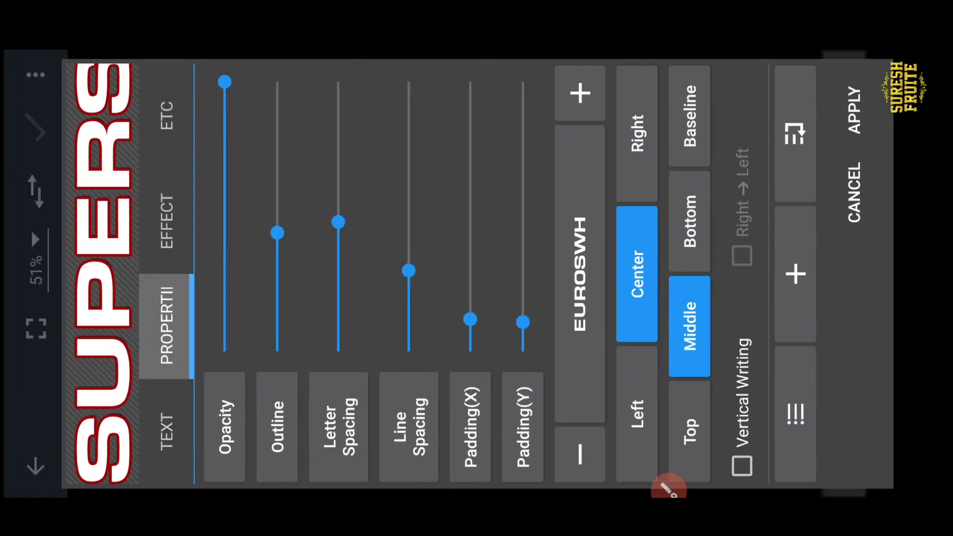
click(109, 325)
click(581, 273)
click(786, 322)
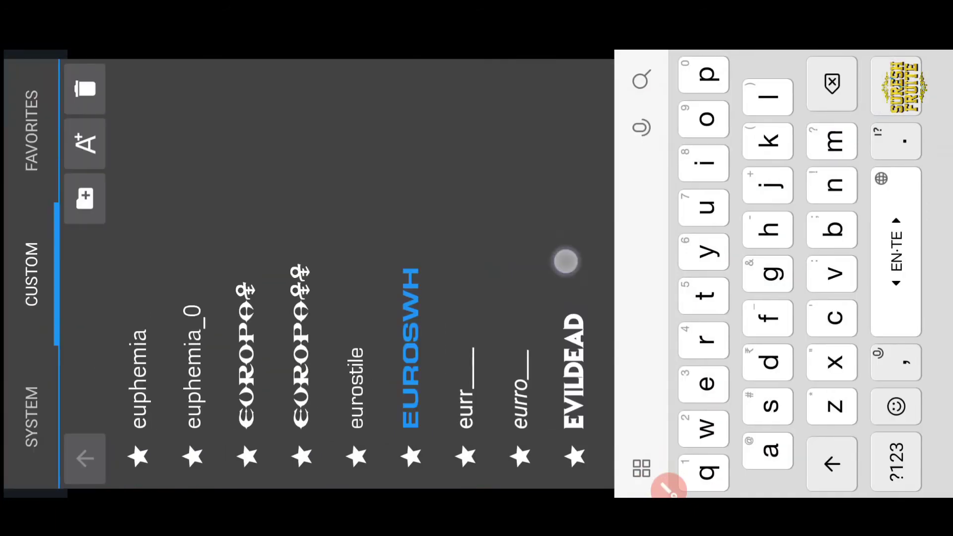
click(565, 261)
click(849, 124)
Adjust the SUPERSTAR text's shadow and distance, and move the text left
click(844, 183)
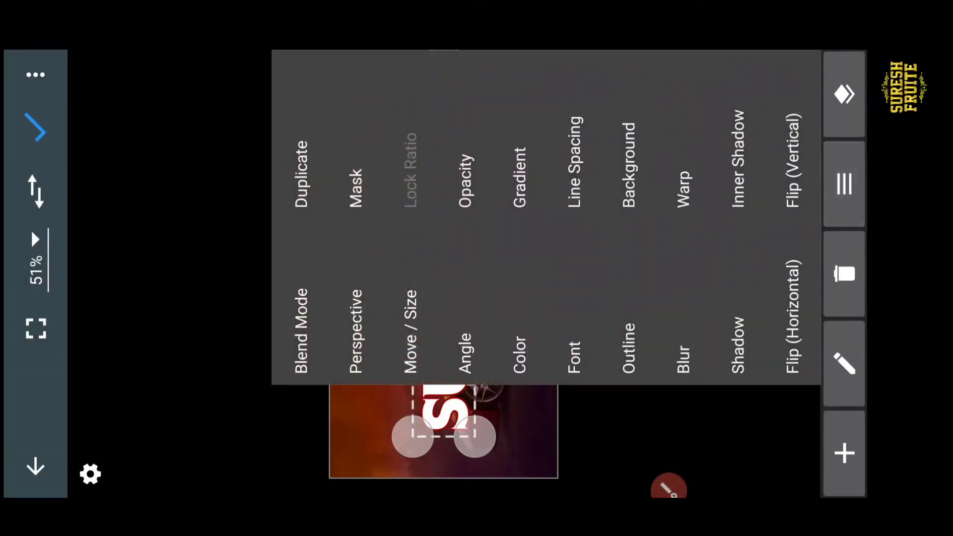
click(737, 297)
drag(872, 257, 873, 399)
click(714, 180)
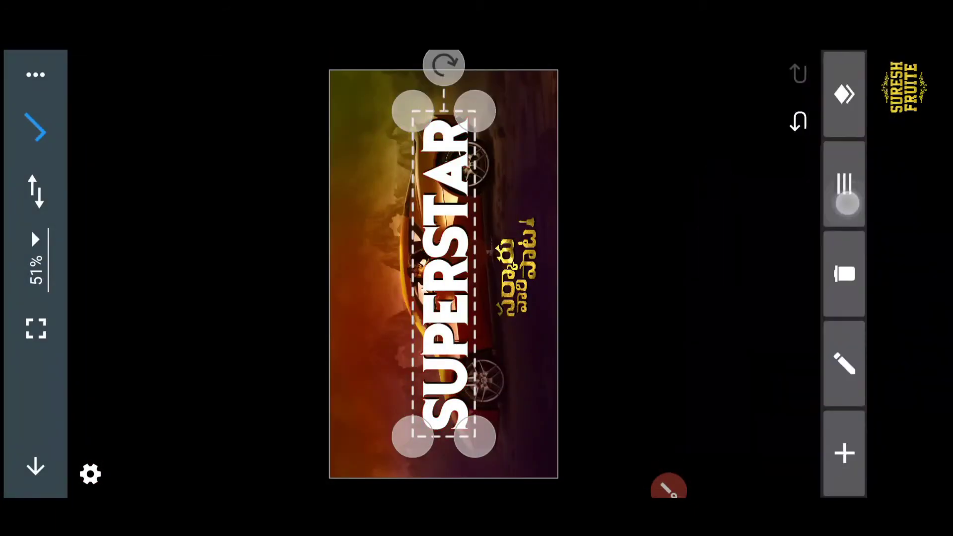
click(846, 184)
click(751, 319)
click(812, 435)
drag(404, 164, 359, 158)
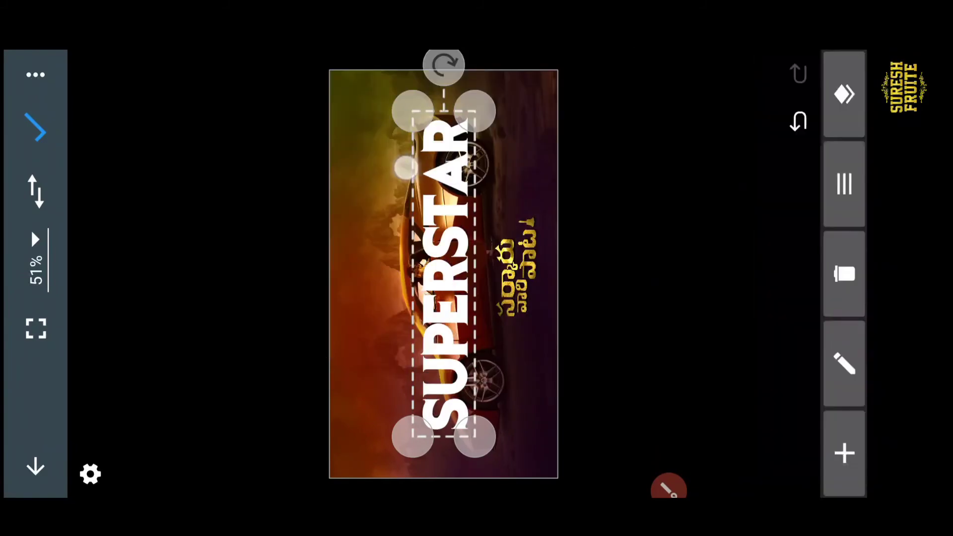
Change the SUPERSTAR font to BEBAS-REGULAR
click(830, 364)
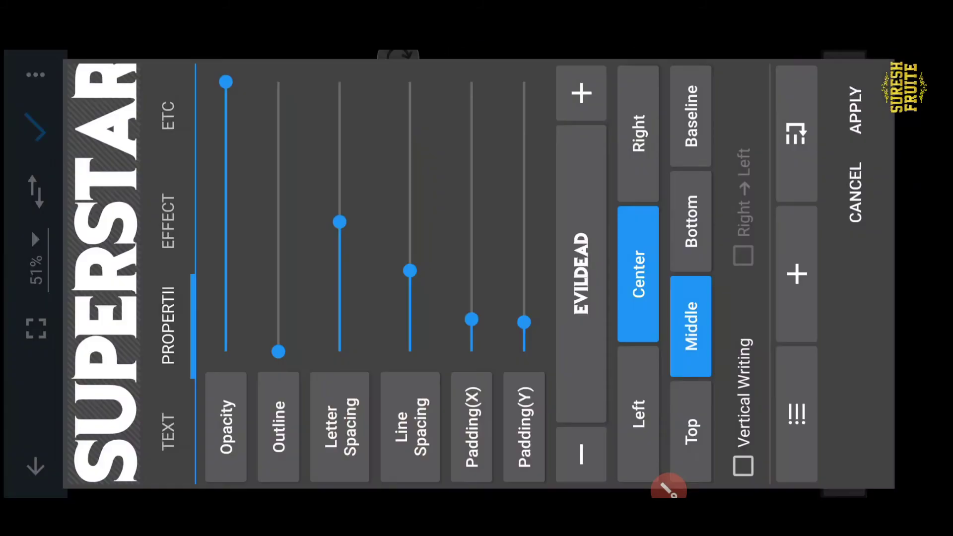
click(165, 436)
click(213, 397)
click(90, 295)
click(579, 301)
text(beb)
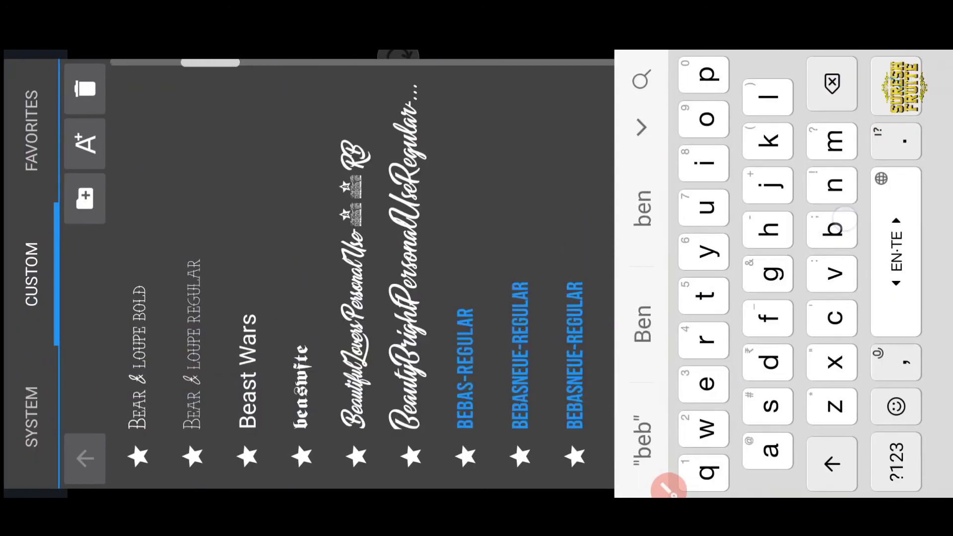
click(466, 208)
click(844, 133)
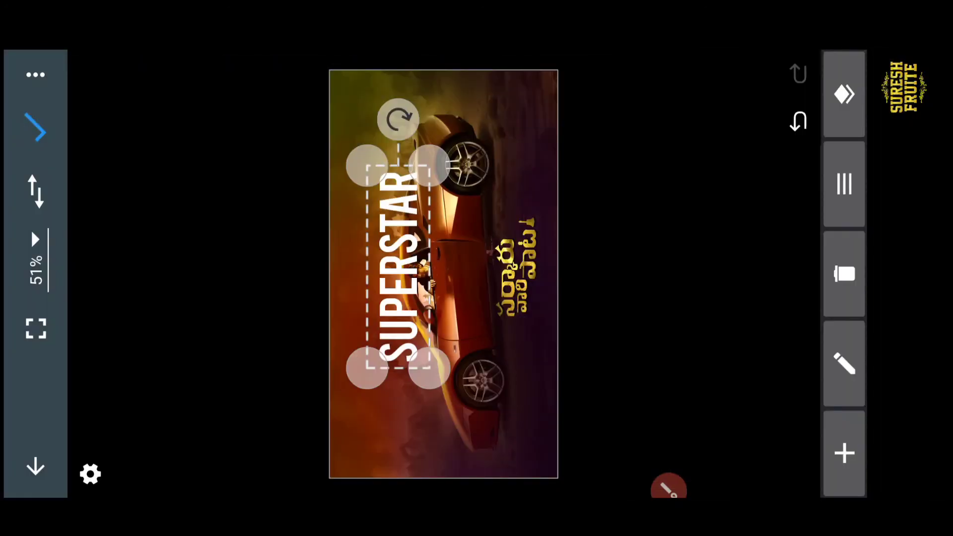
Enlarge SUPERSTAR to span the image height and hide the car background layer
drag(412, 222, 407, 280)
drag(455, 127, 460, 99)
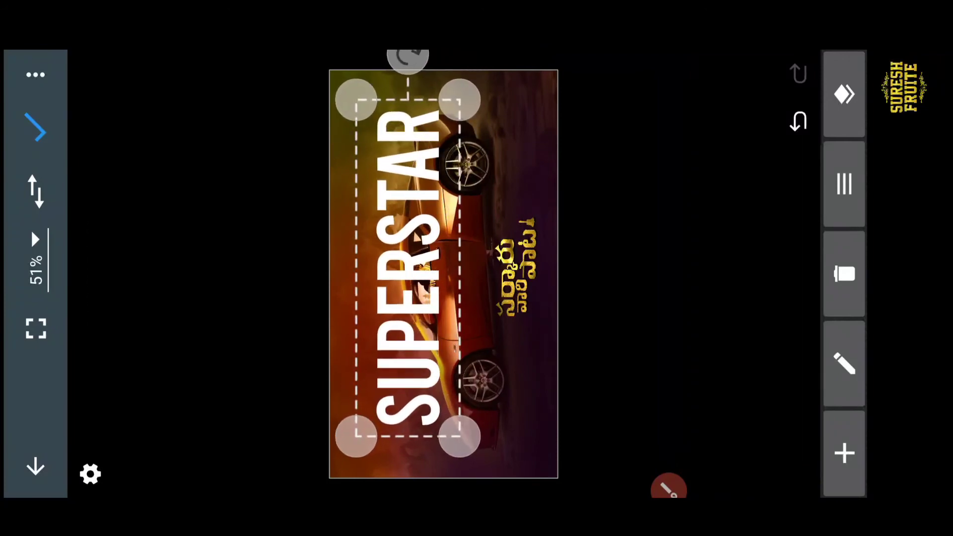
drag(439, 147, 438, 153)
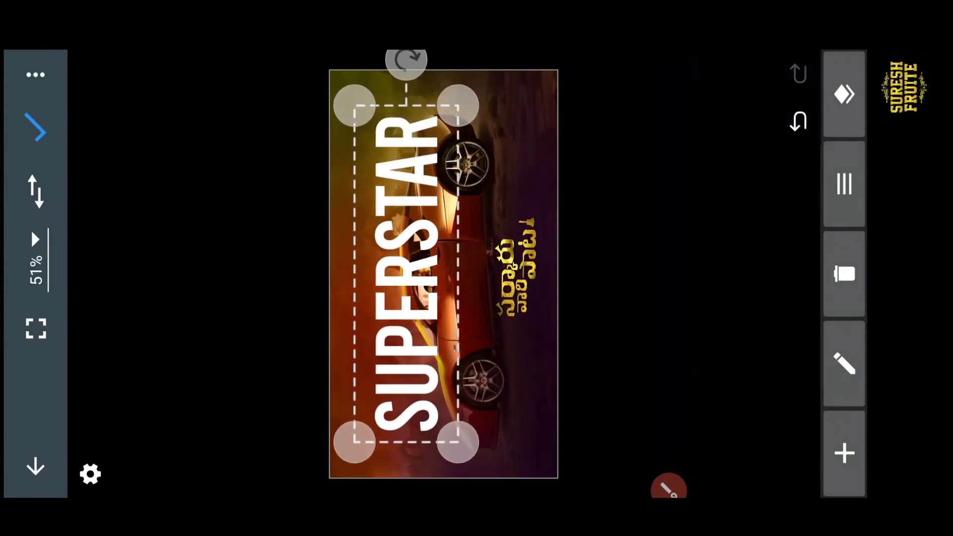
click(844, 94)
click(129, 204)
click(747, 295)
Save the SUPERSTAR-on-black image to the gallery as a PNG, then return to SketchBook
click(34, 124)
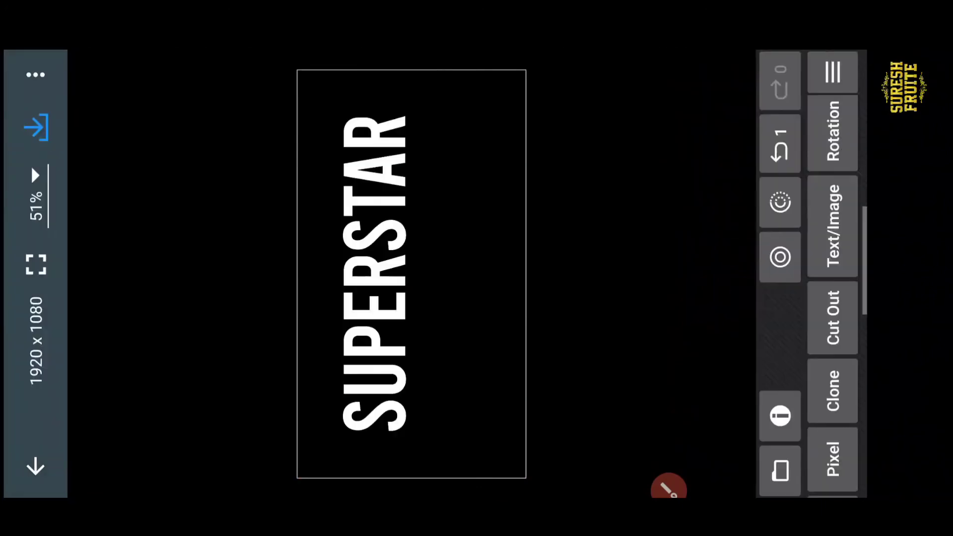
click(35, 125)
click(237, 358)
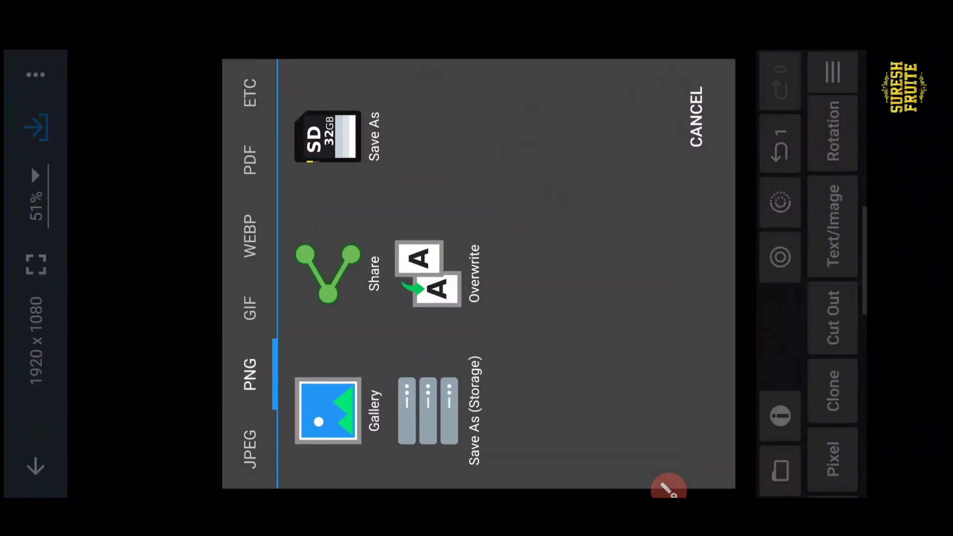
click(328, 410)
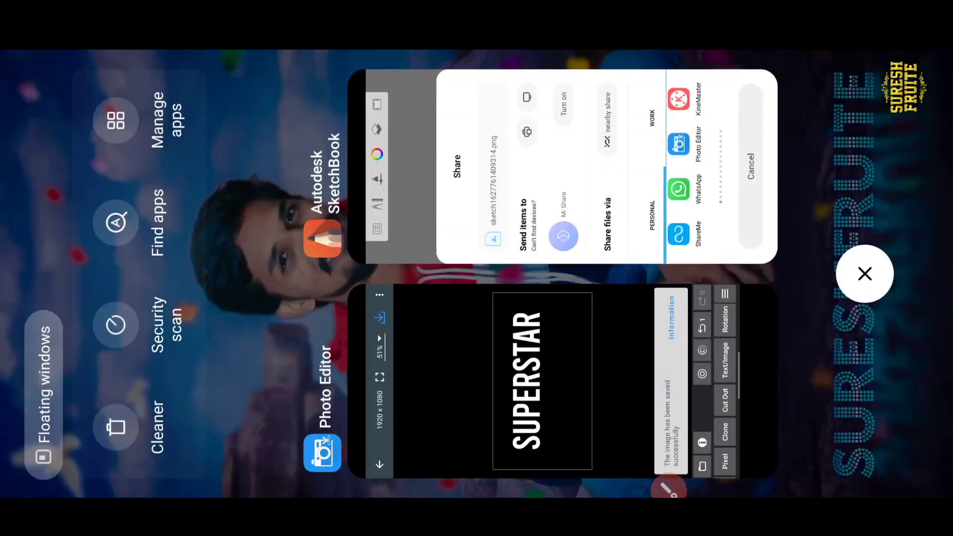
click(561, 166)
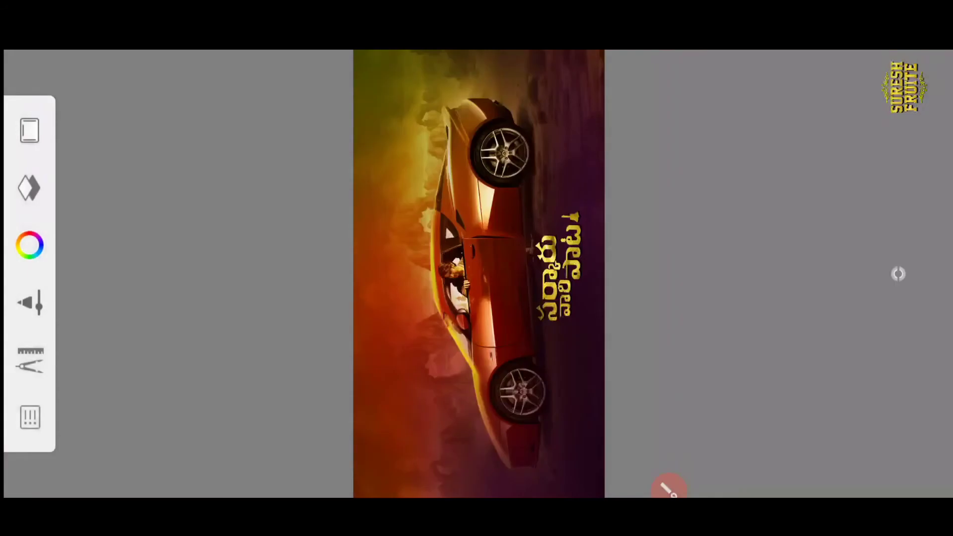
Import the recent image from the Files picker's Recent view and confirm its placement on the canvas
click(30, 416)
click(204, 290)
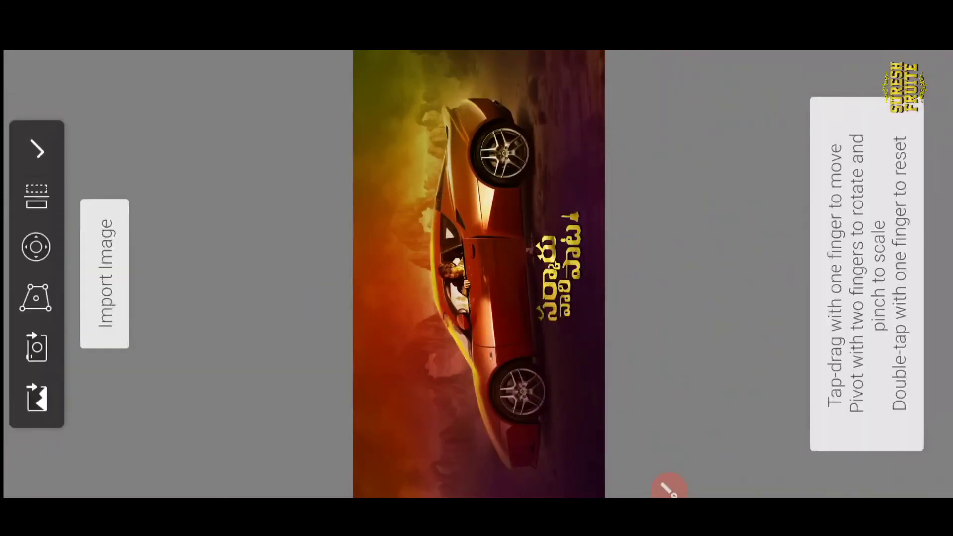
click(37, 397)
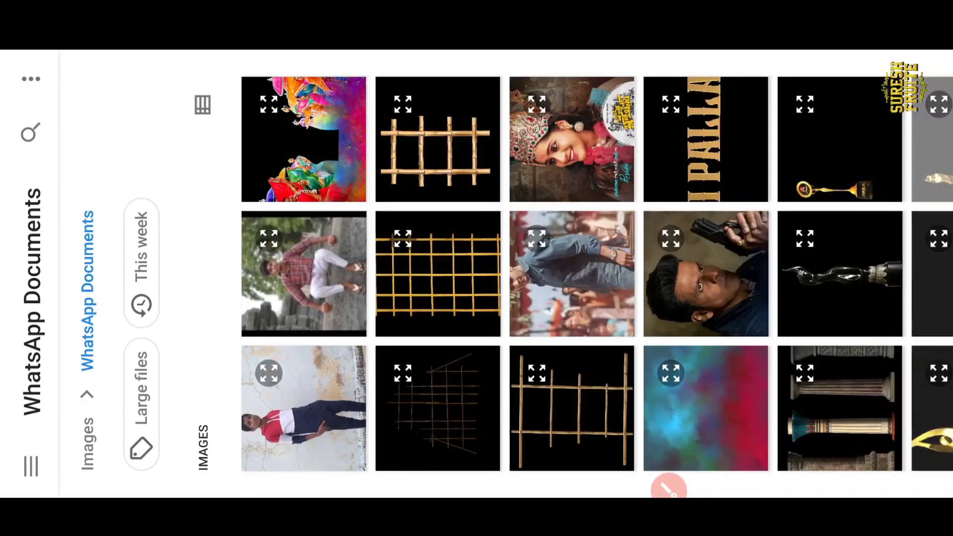
click(30, 463)
click(97, 422)
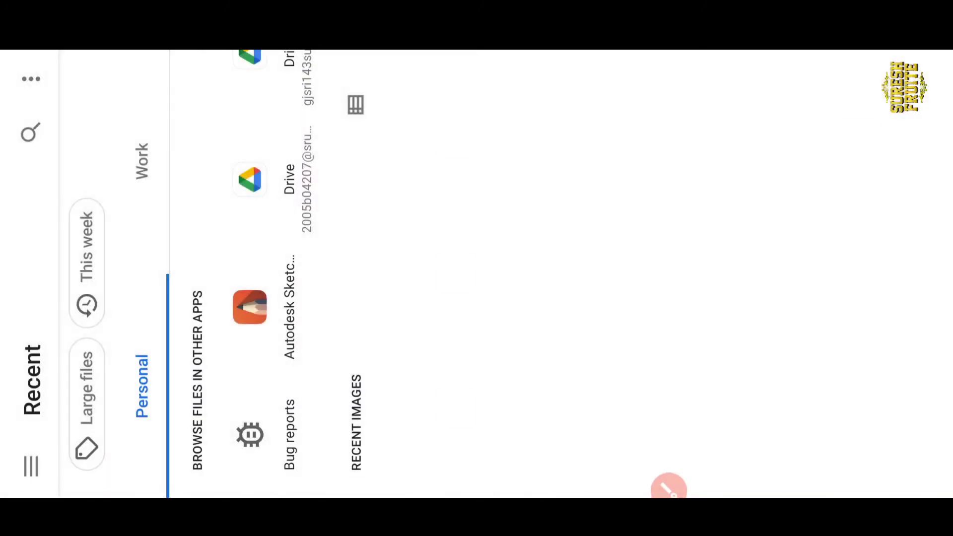
click(457, 139)
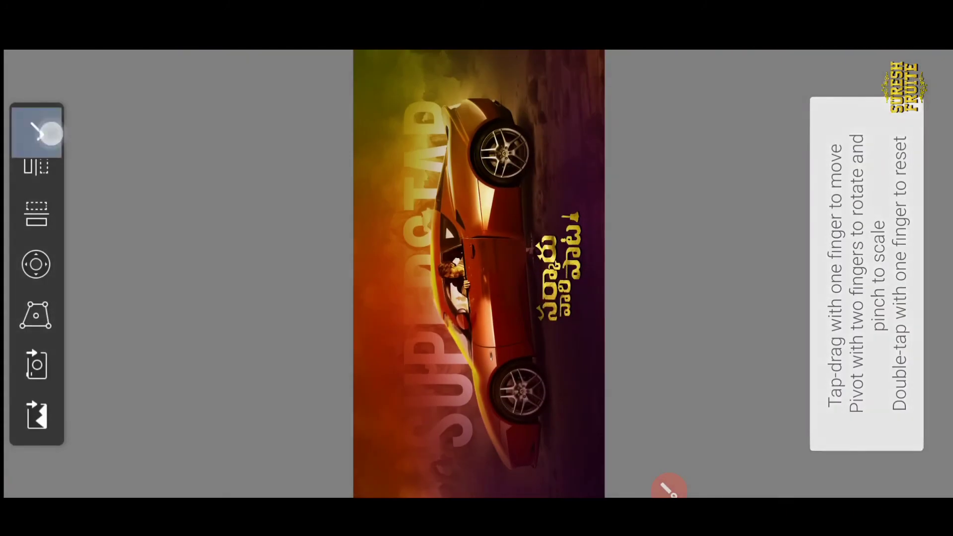
click(50, 133)
Duplicate the nearly blank layer, drag the copy one slot left, and set its blending to Overlay
scroll(467, 248, down, 3)
click(30, 188)
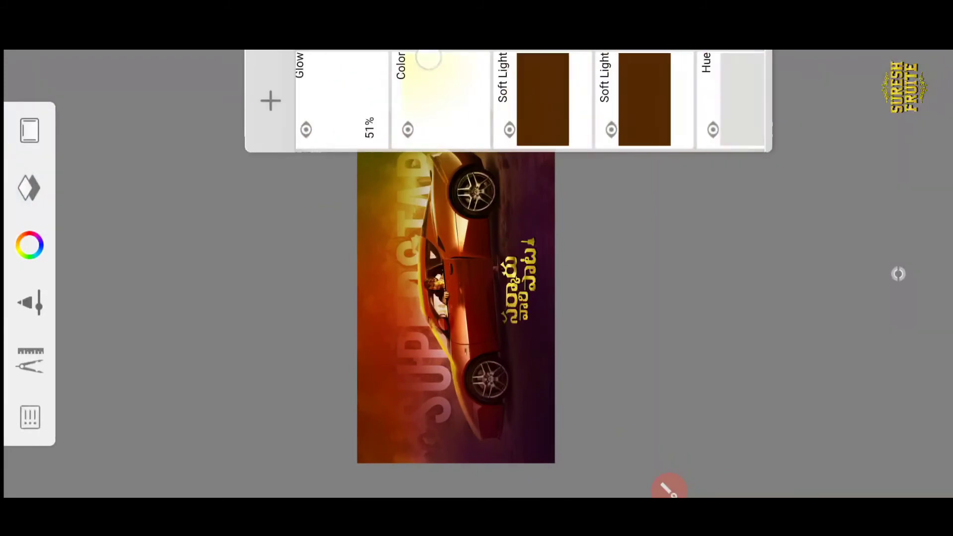
scroll(521, 99, left, 10)
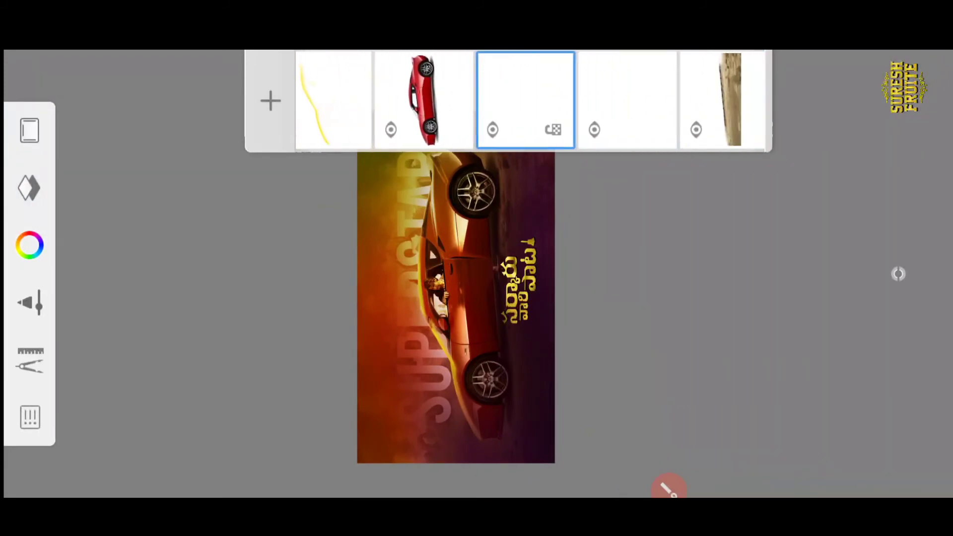
click(524, 99)
click(104, 144)
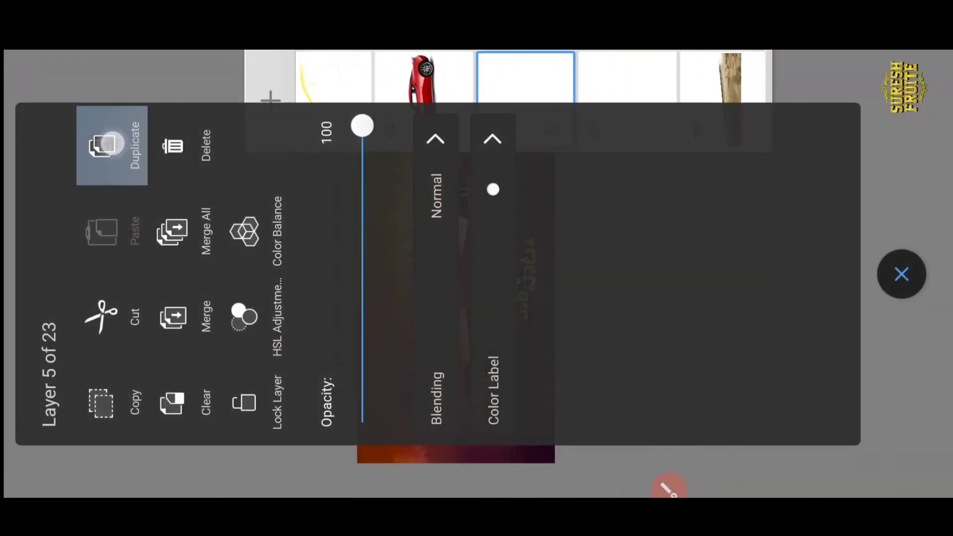
drag(523, 96, 423, 97)
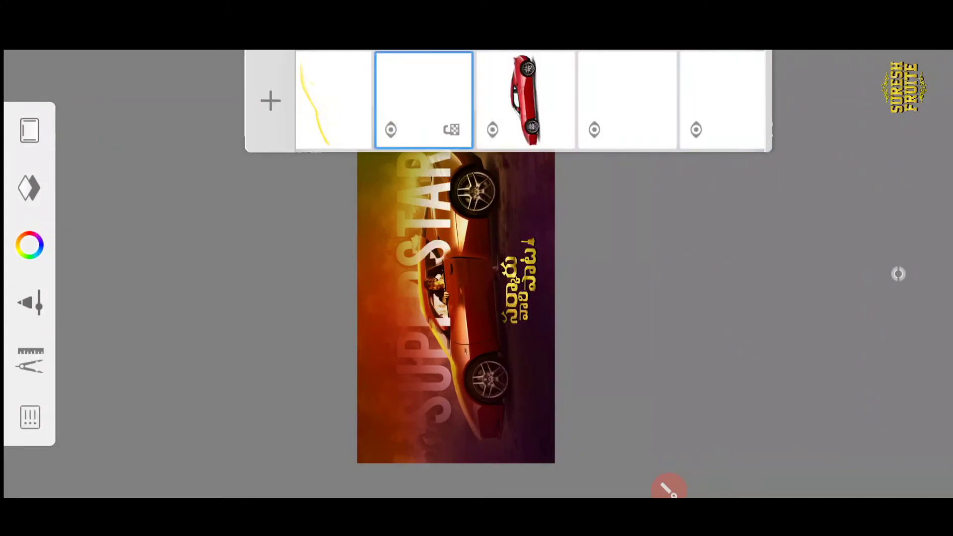
click(423, 100)
click(432, 157)
click(652, 270)
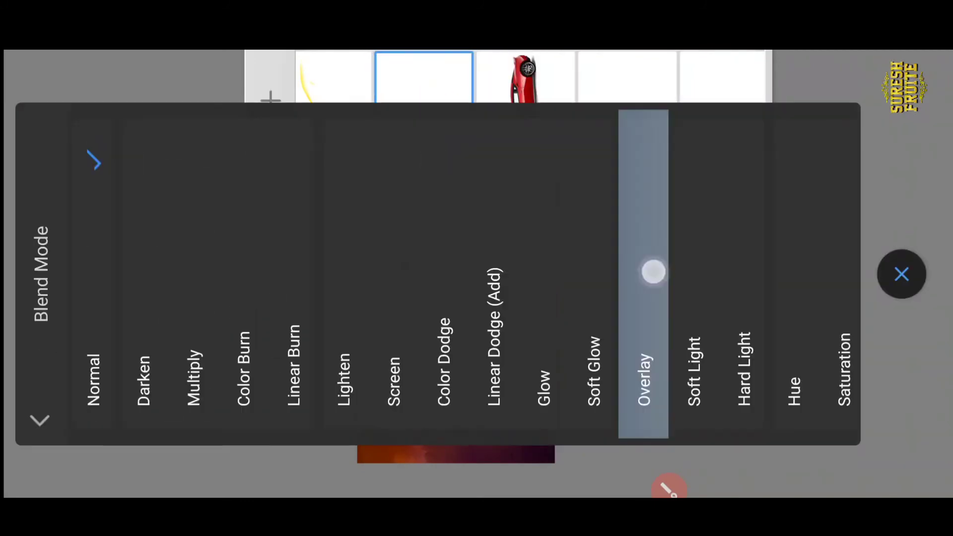
Move the Overlay layer down the stack, between the purple and red gradient layers
scroll(431, 233, down, 1)
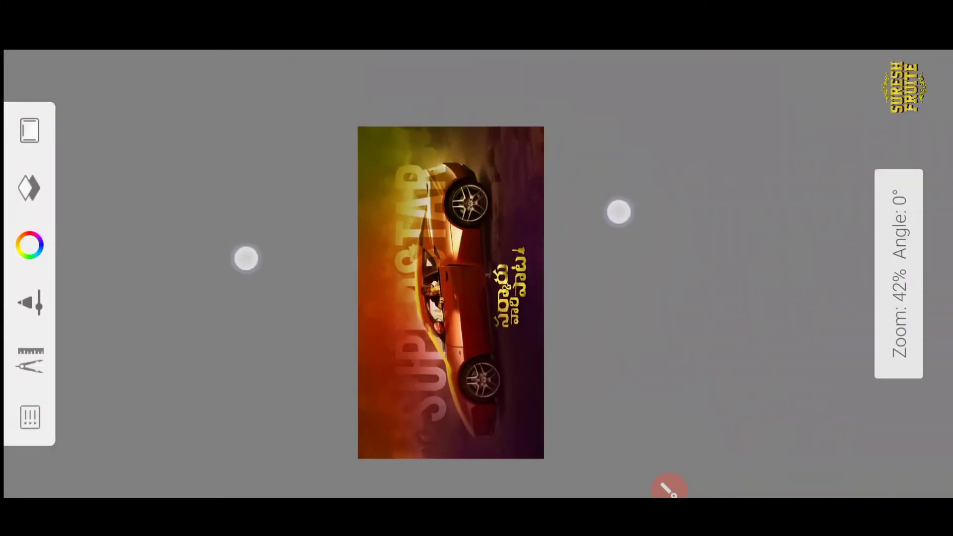
drag(620, 124, 701, 142)
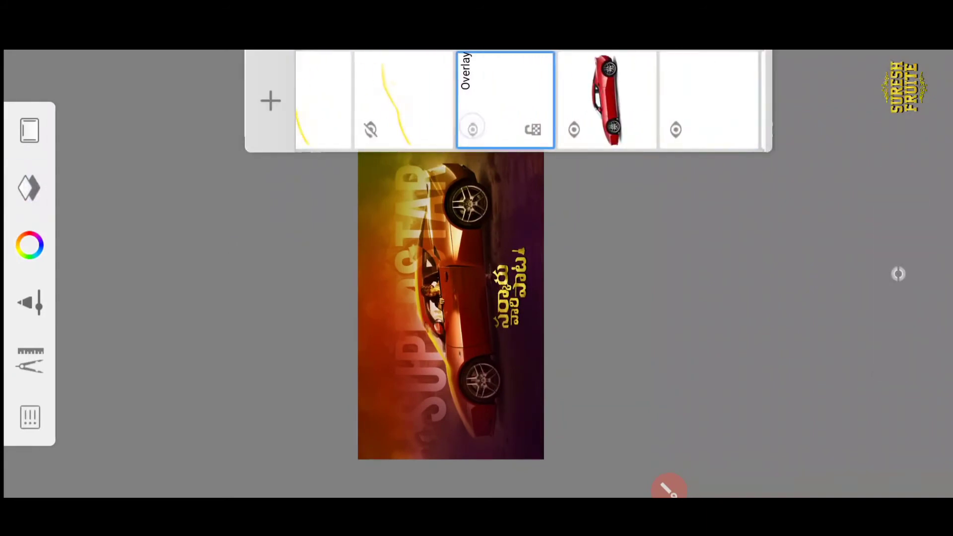
drag(623, 98, 365, 98)
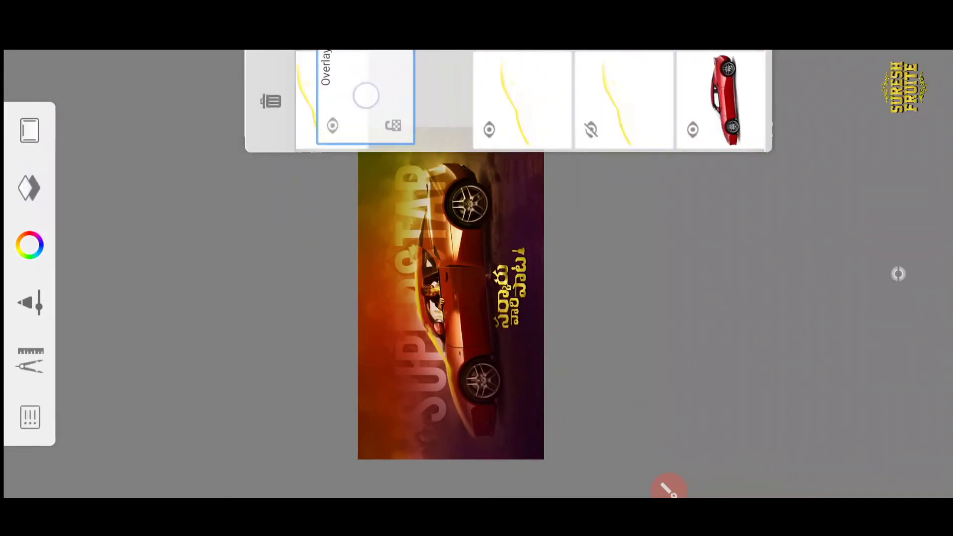
drag(545, 97, 744, 97)
drag(596, 99, 412, 99)
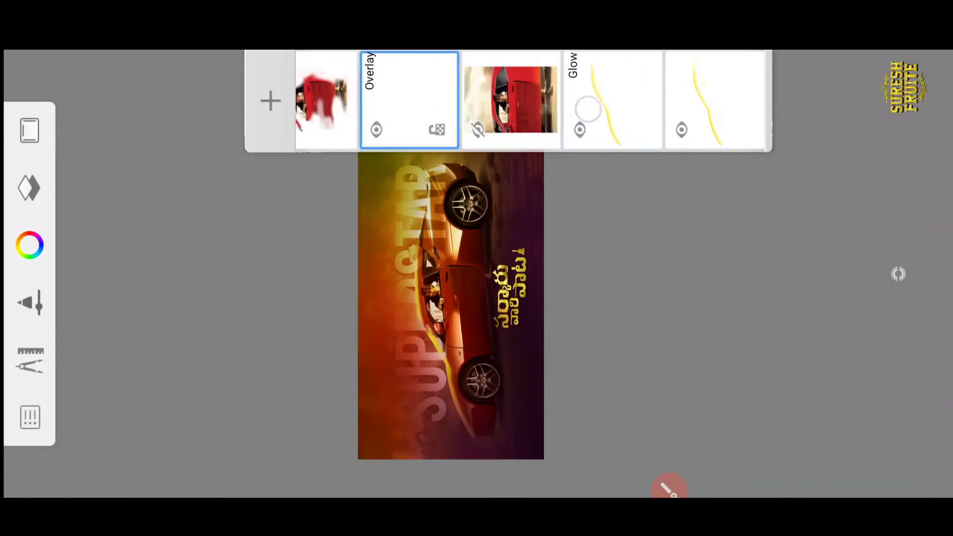
drag(548, 100, 436, 97)
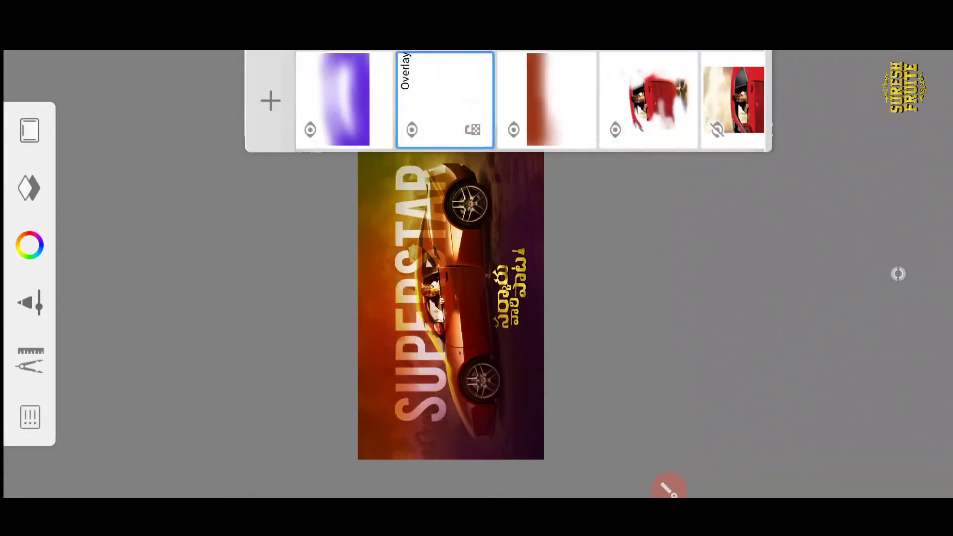
Try lower opacities on the Overlay layer to fade SUPERSTAR, then delete the layer
click(467, 99)
drag(384, 149, 631, 359)
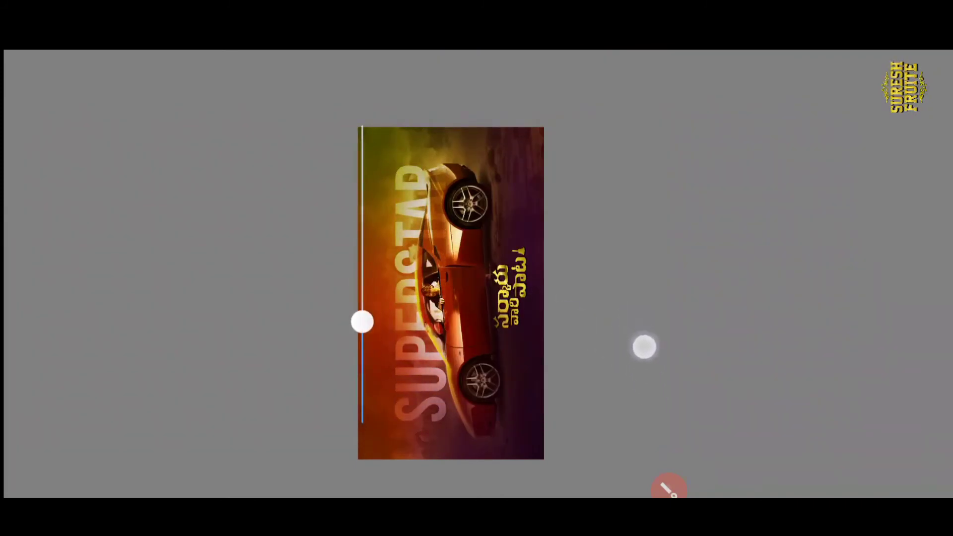
mouse_move(644, 346)
mouse_down()
mouse_move(565, 60)
mouse_move(640, 406)
mouse_move(658, 434)
mouse_up()
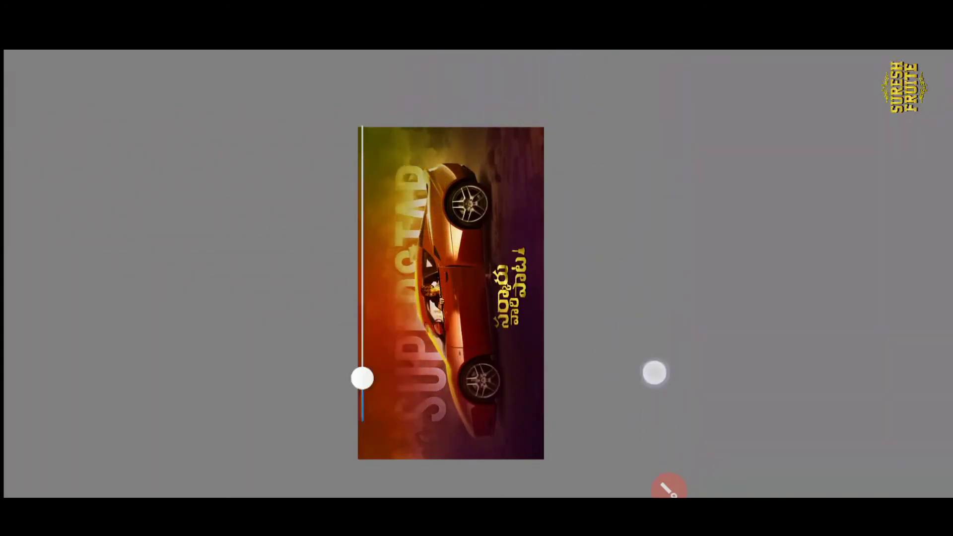
drag(654, 372, 698, 425)
click(175, 144)
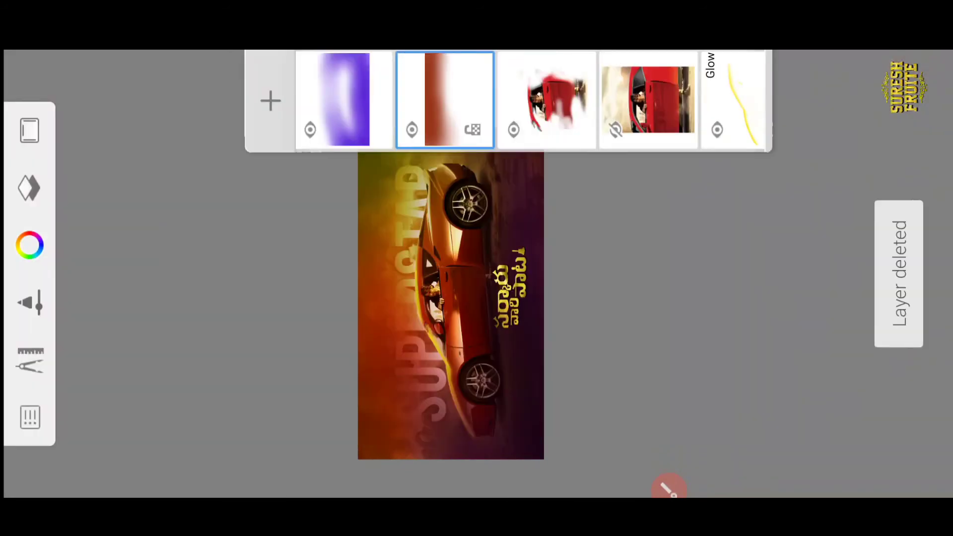
Merge the gold Telugu title layer down into the dark title copy beneath it
scroll(437, 227, down, 1)
click(895, 272)
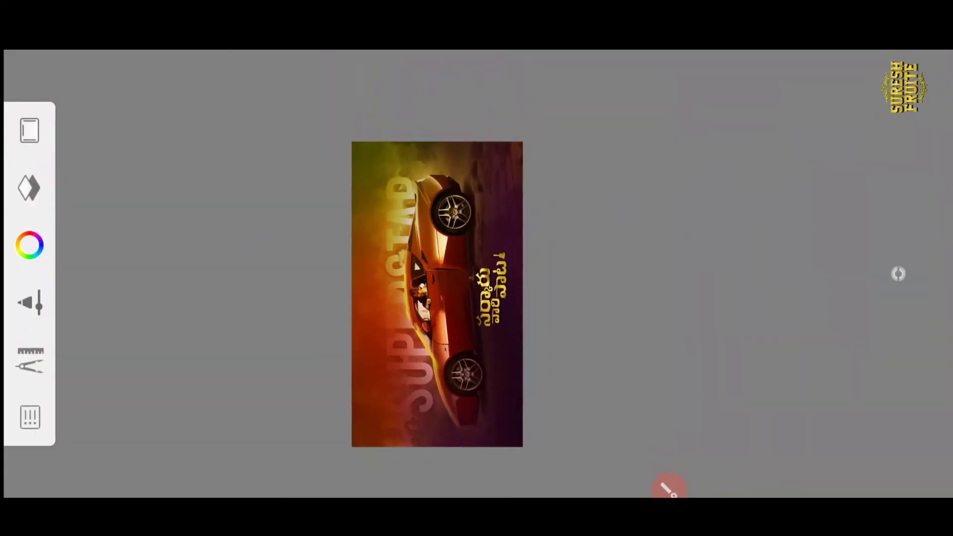
scroll(464, 312, up, 2)
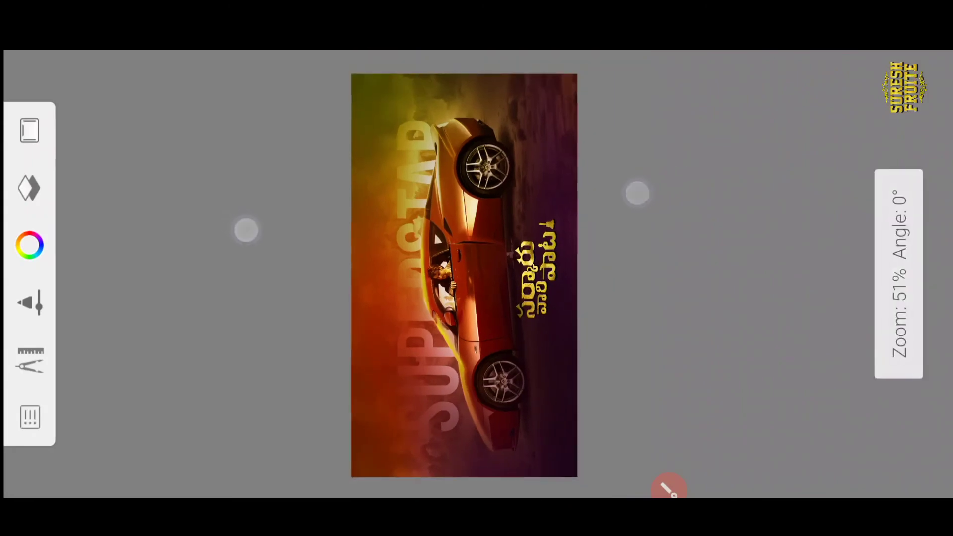
scroll(531, 99, right, 10)
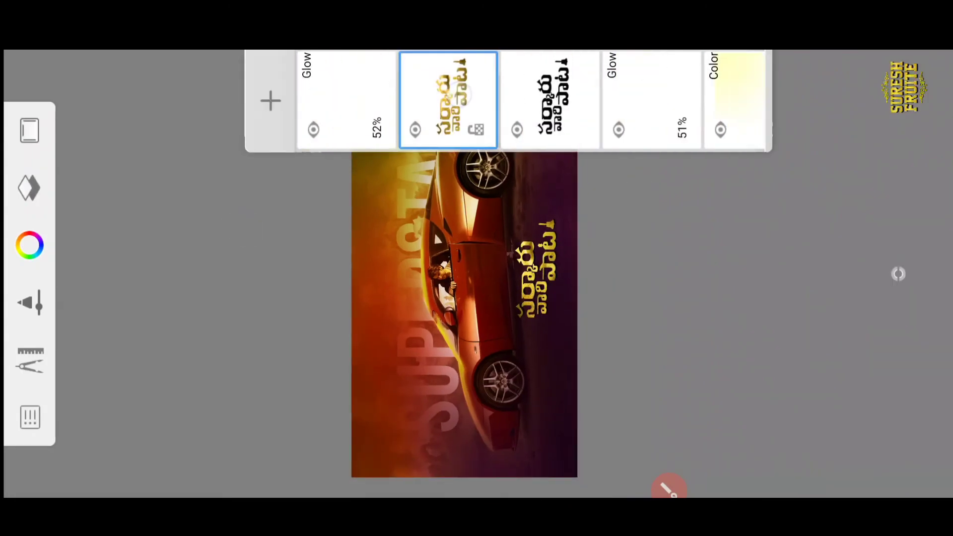
click(449, 95)
click(183, 313)
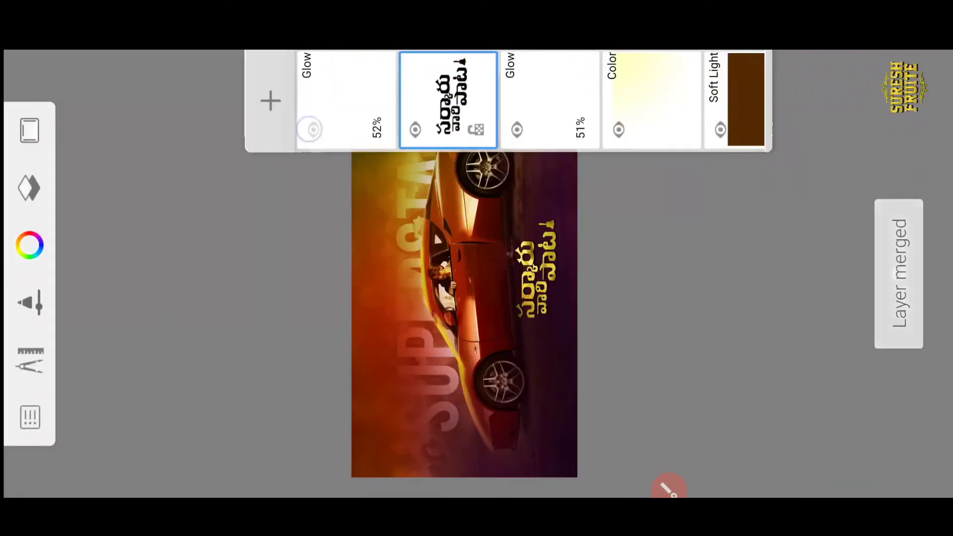
click(622, 273)
Nudge the merged gold title across the car toward the SUPERSTAR lettering
scroll(431, 211, down, 2)
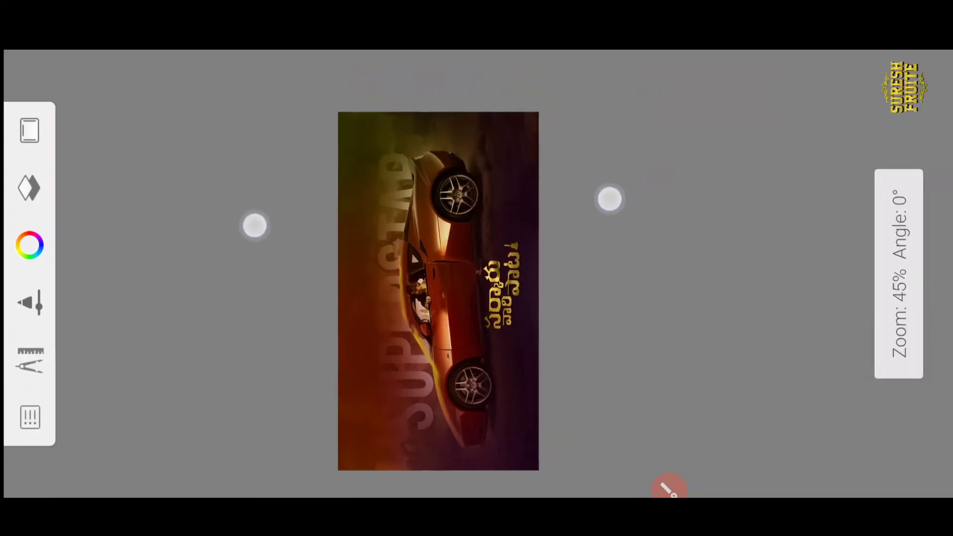
click(315, 130)
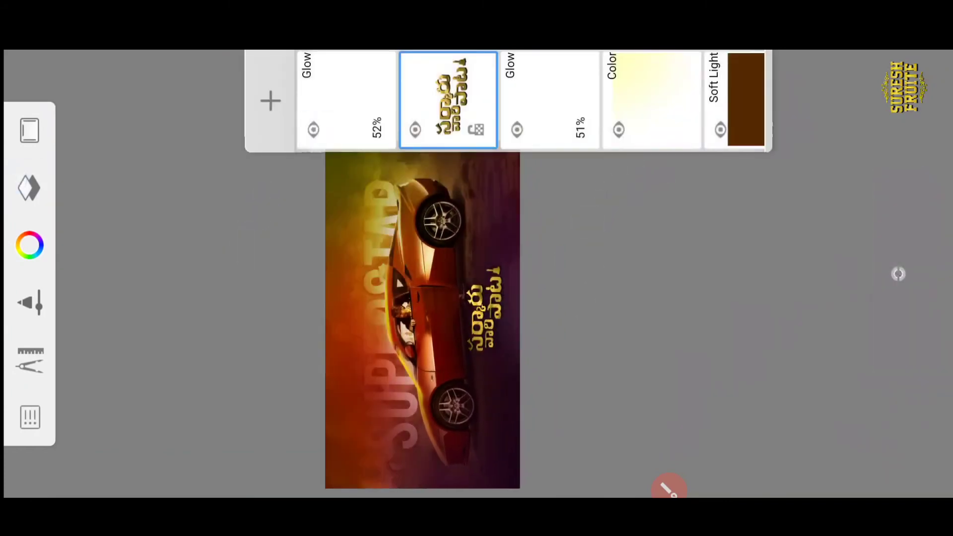
click(29, 357)
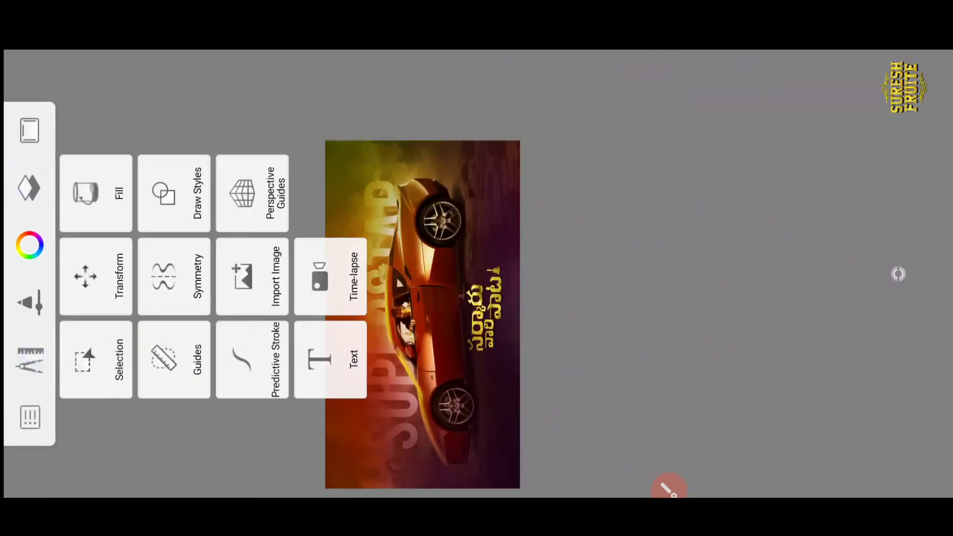
click(85, 276)
click(36, 365)
click(721, 192)
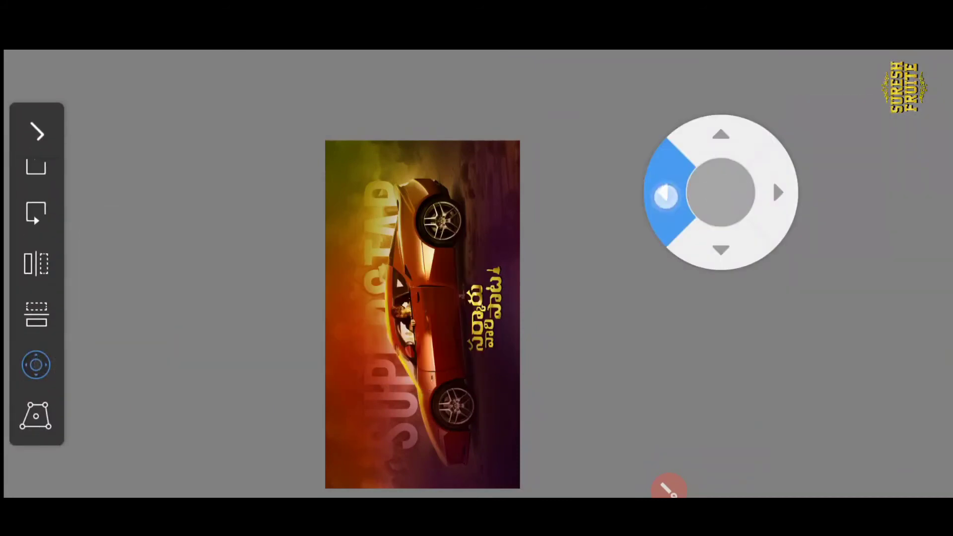
mouse_move(665, 193)
mouse_down()
mouse_move(512, 177)
mouse_move(518, 175)
mouse_up()
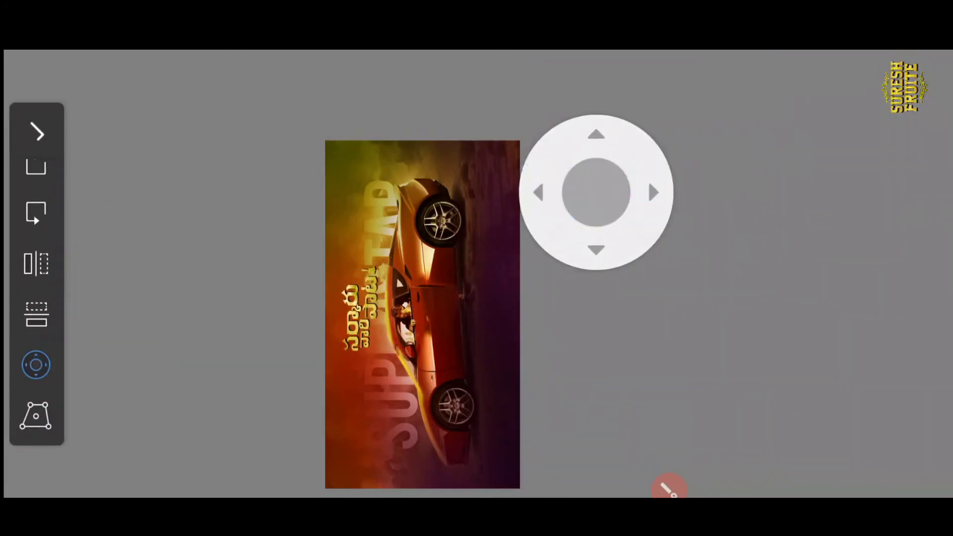
Scale the gold title up slightly, to about 111%, beside the driver
click(36, 365)
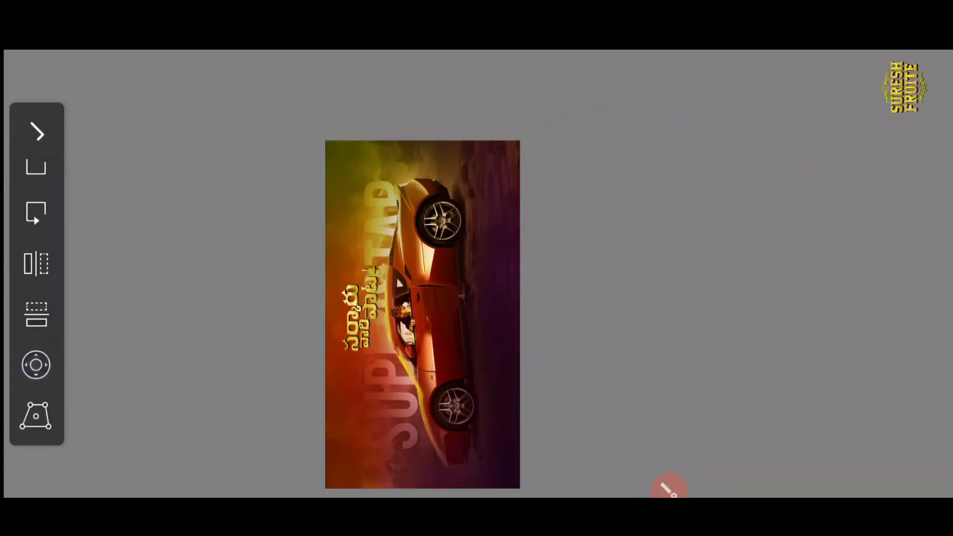
drag(500, 214, 500, 214)
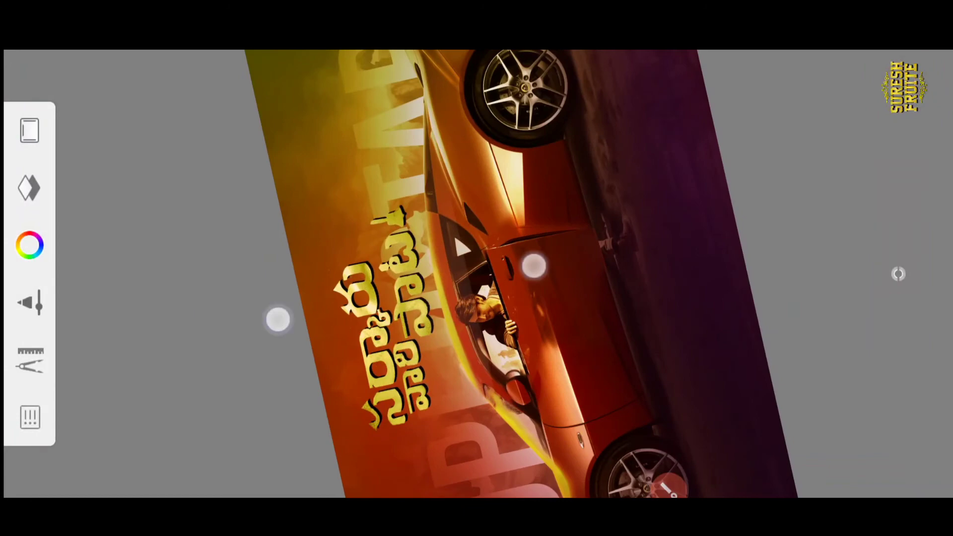
drag(504, 243, 670, 192)
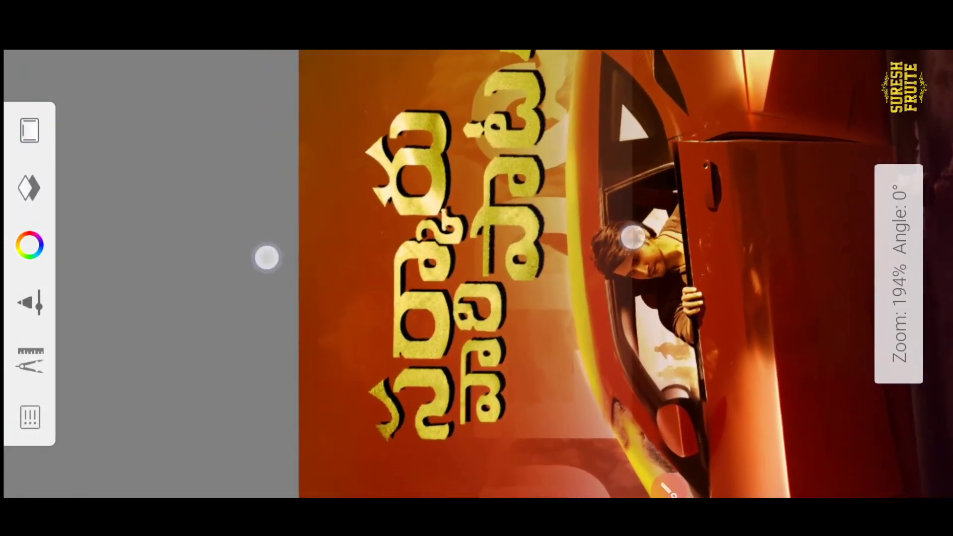
Add white 'MAHESH' text to the poster in Sans-Bold
click(34, 355)
click(319, 359)
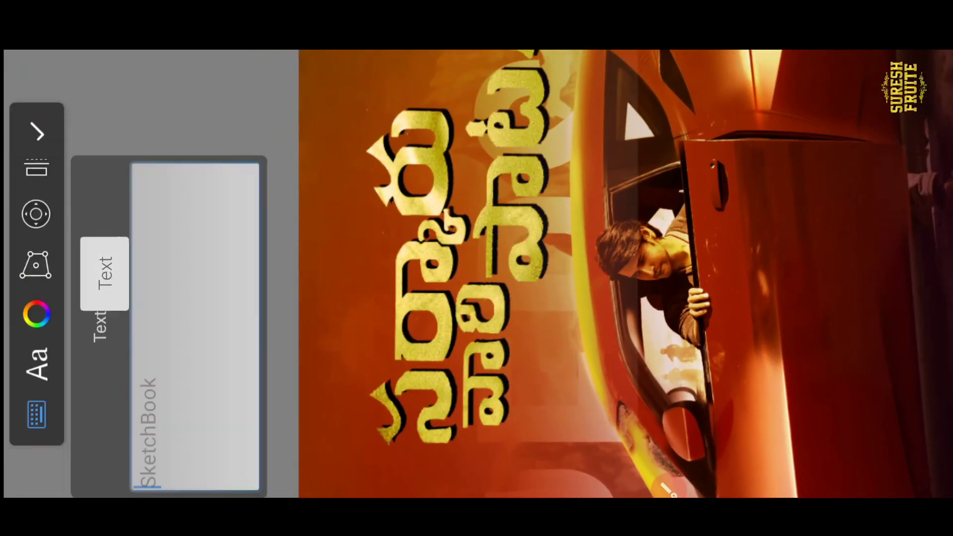
click(214, 261)
text(MA)
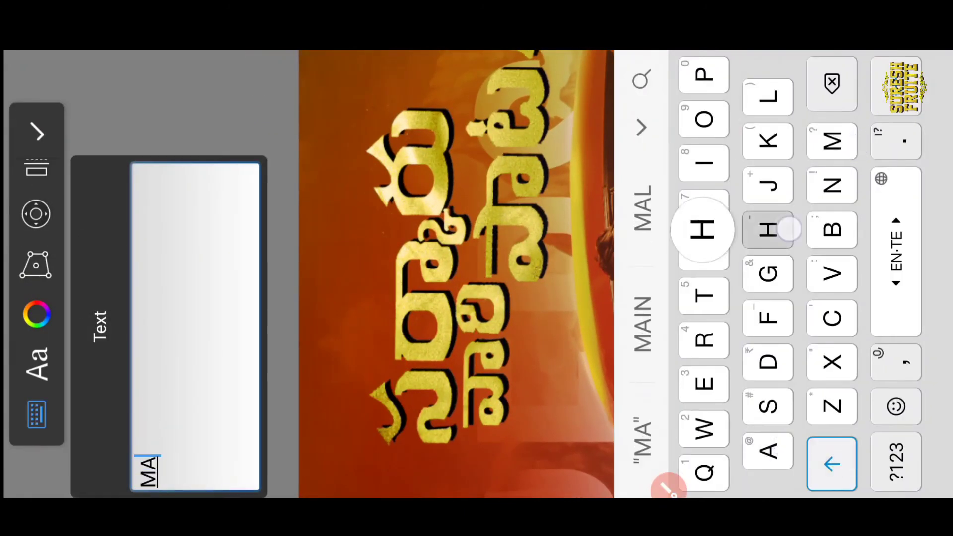
text(HESH)
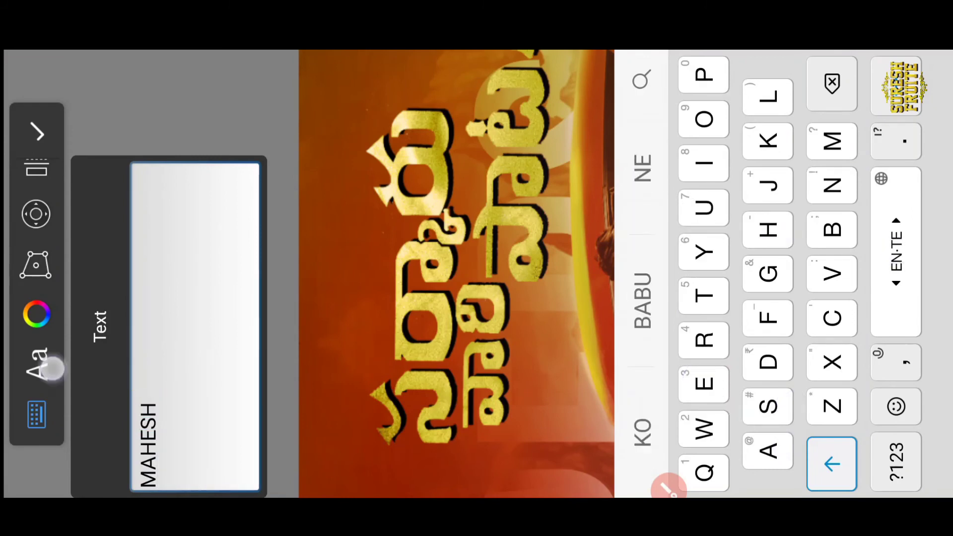
click(52, 368)
click(245, 311)
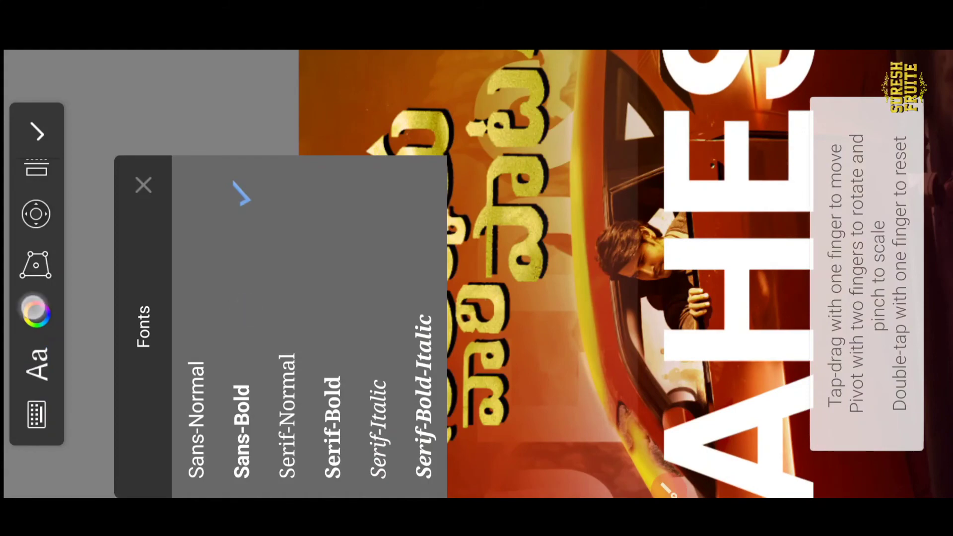
click(36, 311)
click(663, 90)
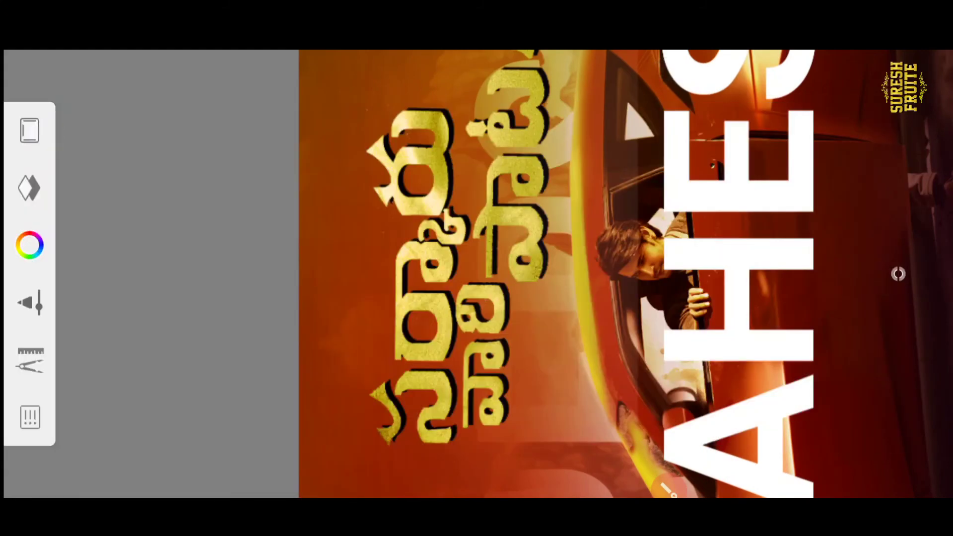
Shrink the MAHESH text to about 10% and move it beside the gold title
scroll(491, 223, down, 3)
click(30, 417)
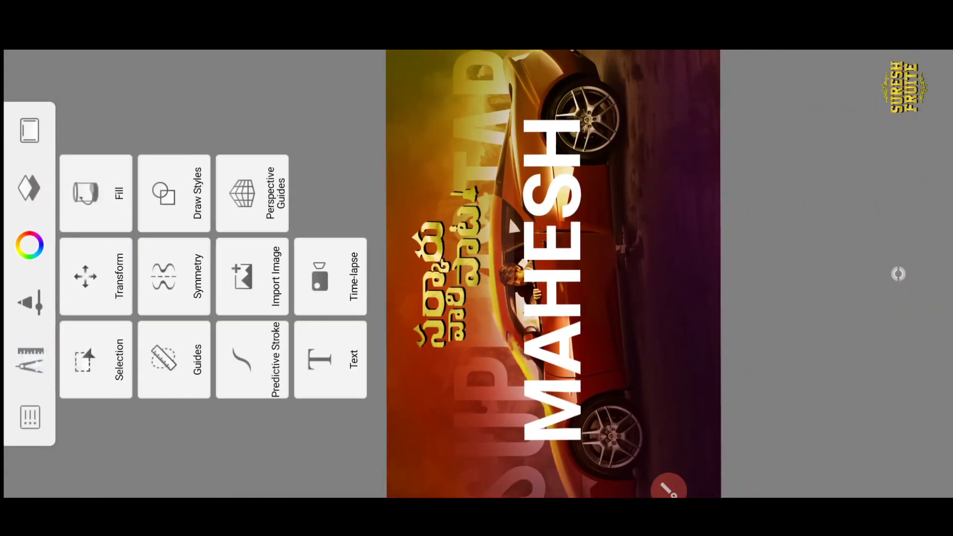
click(85, 276)
mouse_move(661, 186)
mouse_down()
mouse_move(591, 192)
mouse_move(518, 243)
mouse_move(582, 214)
mouse_up()
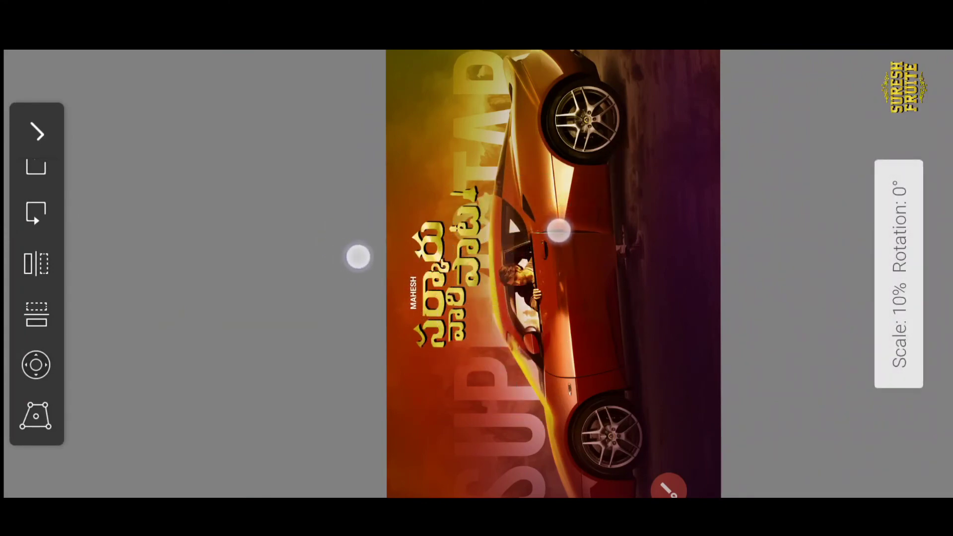
drag(559, 230, 643, 231)
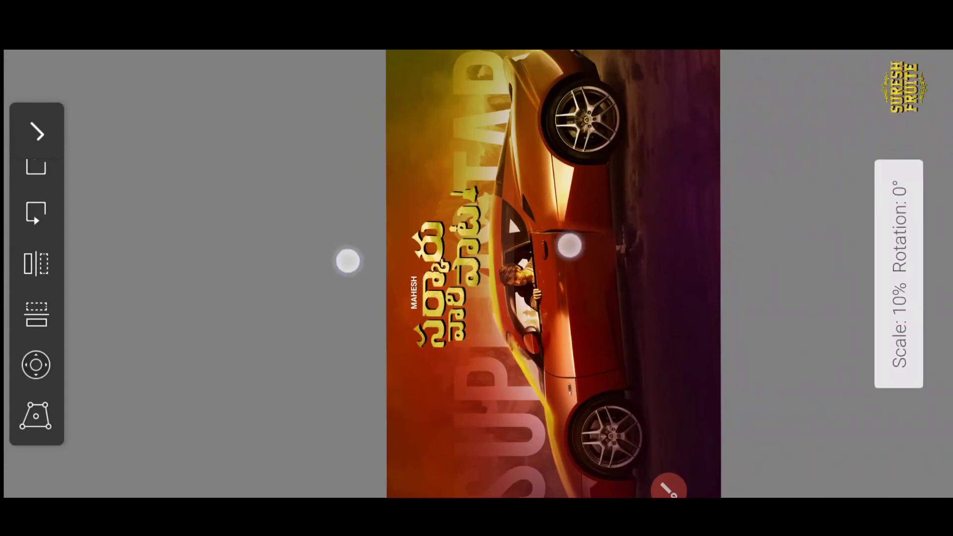
click(898, 272)
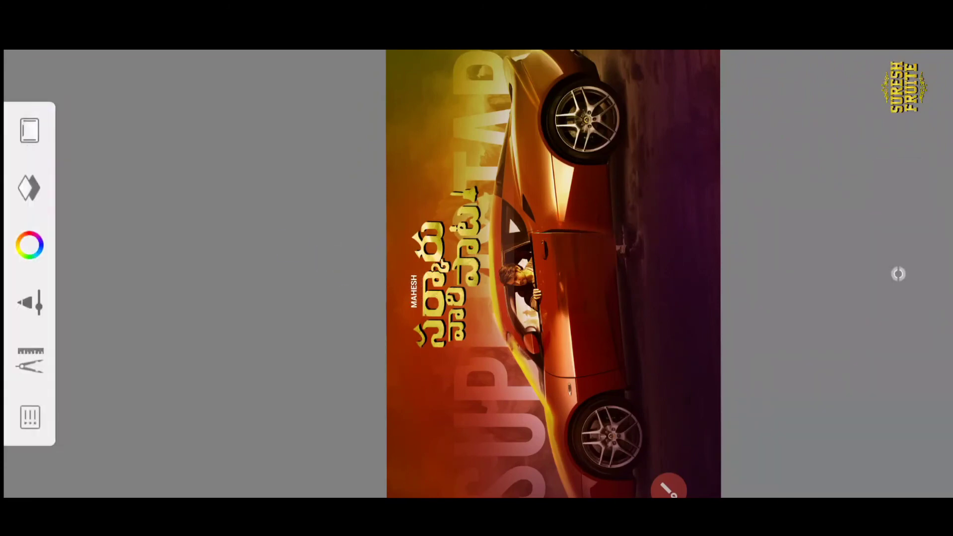
mouse_move(569, 246)
mouse_down()
mouse_move(585, 258)
mouse_move(617, 238)
mouse_move(607, 175)
mouse_up()
Resize MAHESH to 76% and tilt it -4°, then begin a new text entry
click(30, 301)
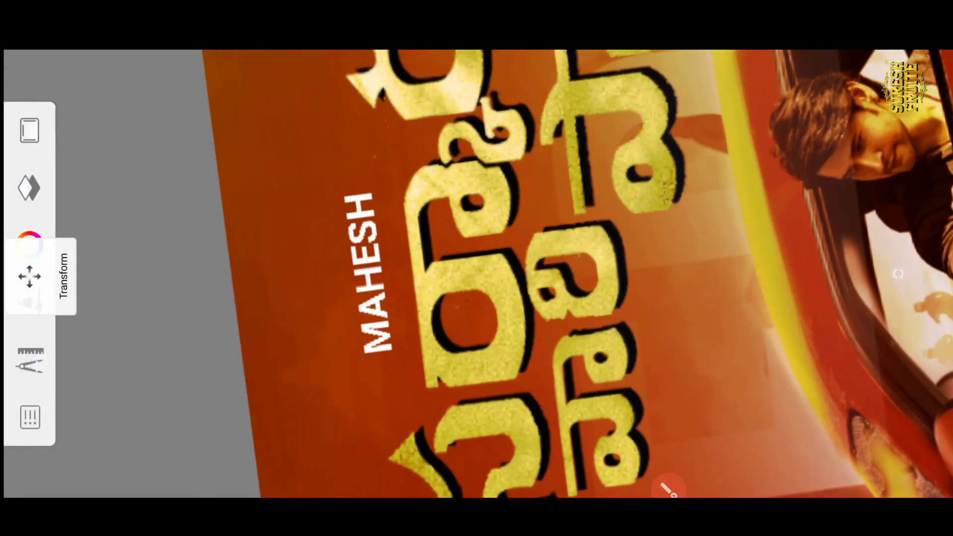
mouse_move(266, 238)
mouse_down()
mouse_move(270, 221)
mouse_move(286, 250)
mouse_move(316, 267)
mouse_up()
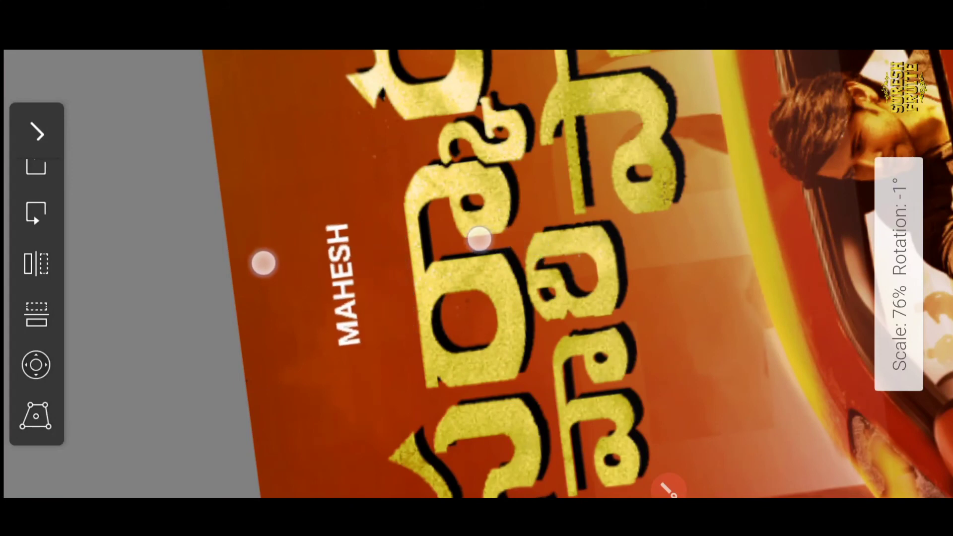
drag(265, 262, 272, 275)
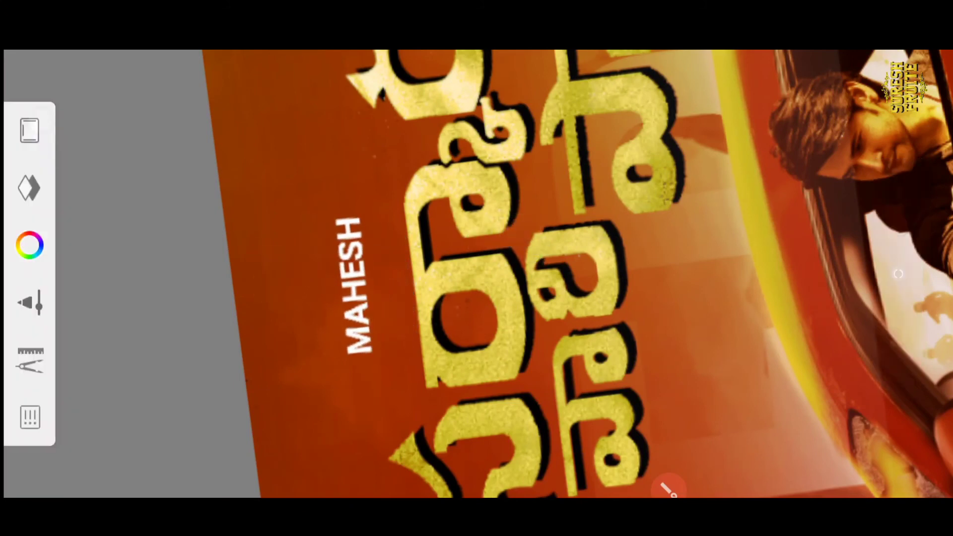
click(31, 361)
click(314, 348)
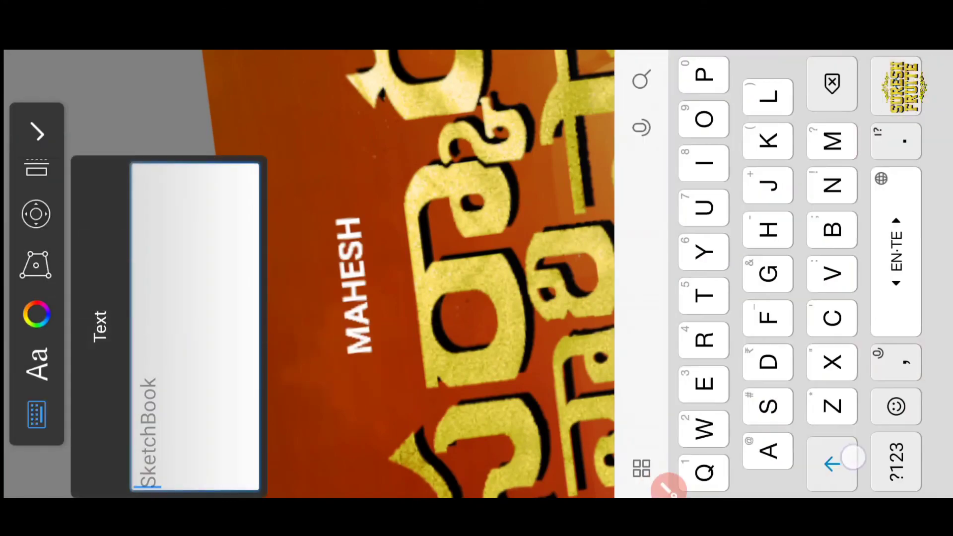
Add an 'IN & AS' text line, shrink it, and place it under MAHESH
text(IN)
click(895, 461)
text(& AS)
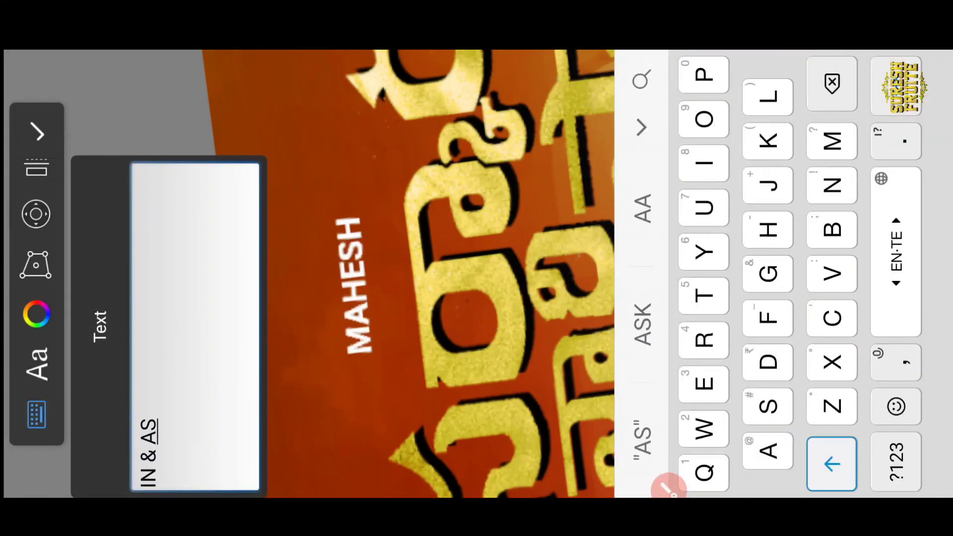
click(37, 133)
drag(546, 240, 623, 278)
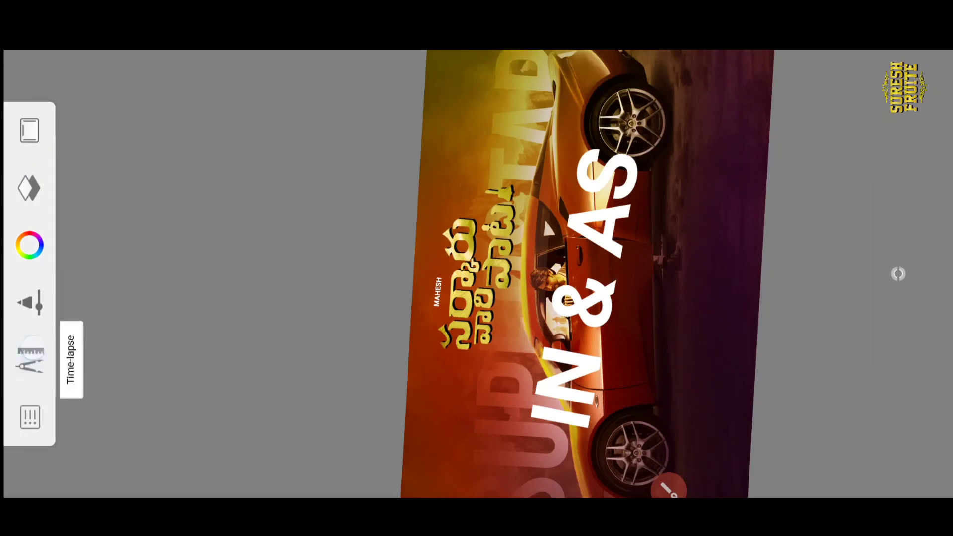
drag(30, 348, 81, 276)
mouse_move(617, 219)
mouse_down()
mouse_move(569, 232)
mouse_move(590, 211)
mouse_move(574, 244)
mouse_up()
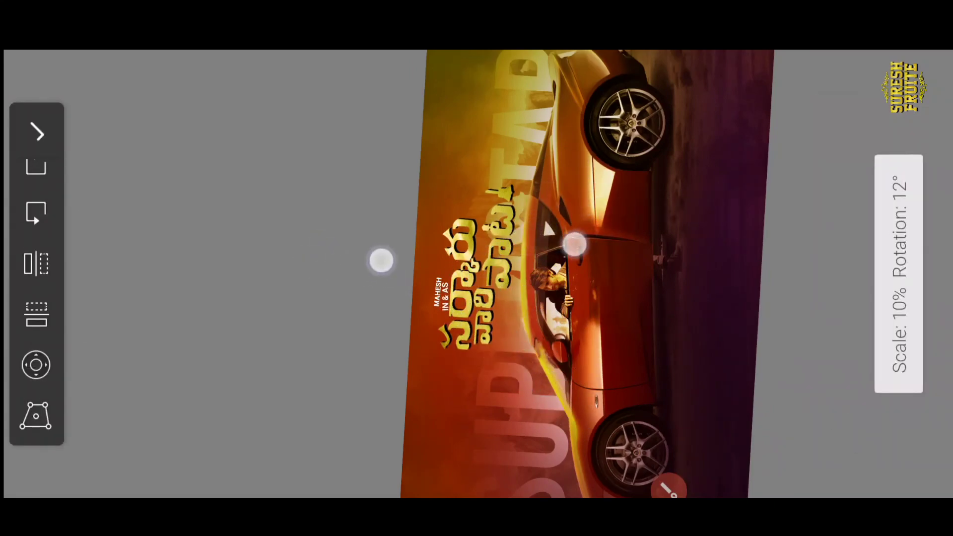
click(37, 133)
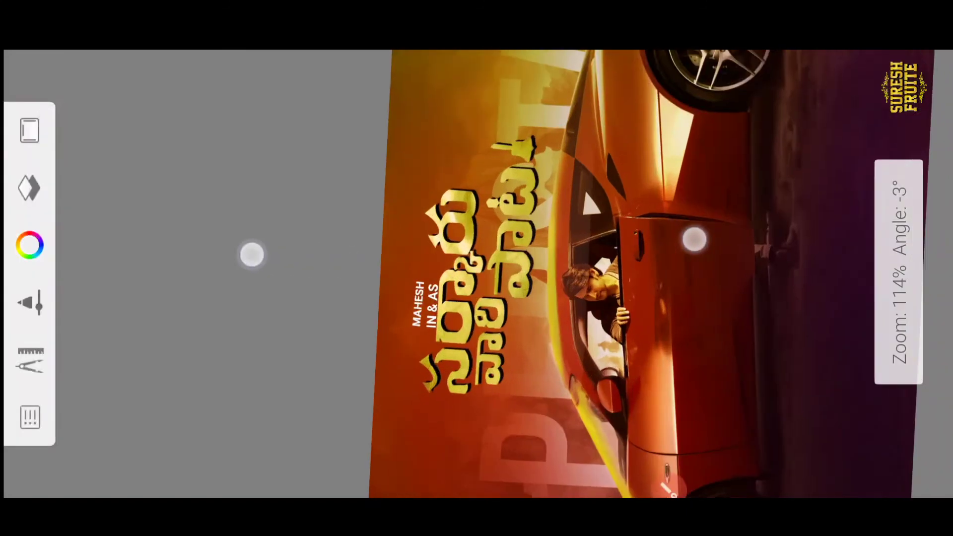
Shrink the IN & AS line further and bring up the MAHESH text layer's menu
drag(691, 238, 819, 233)
click(30, 357)
click(90, 262)
drag(332, 253, 377, 258)
click(37, 133)
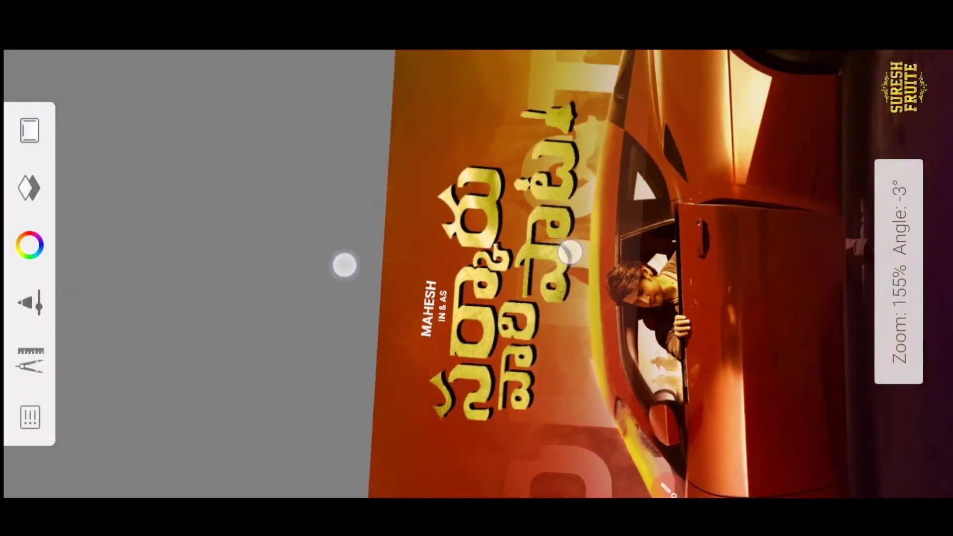
click(29, 417)
click(548, 100)
click(548, 99)
Delete the separate MAHESH text layer and close the layer list
click(170, 145)
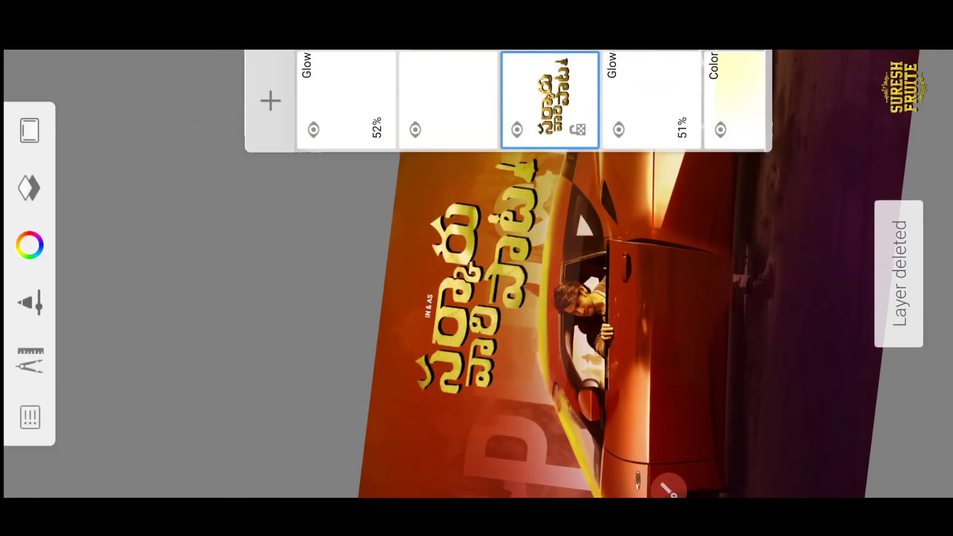
click(42, 360)
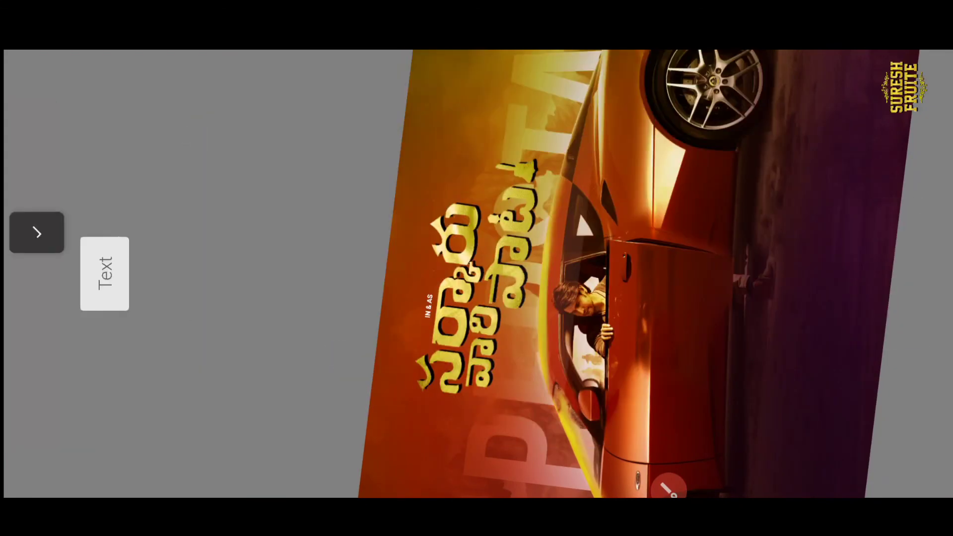
click(36, 232)
Add small white 'MAHESH BABU' text and position it directly above IN & AS
click(30, 360)
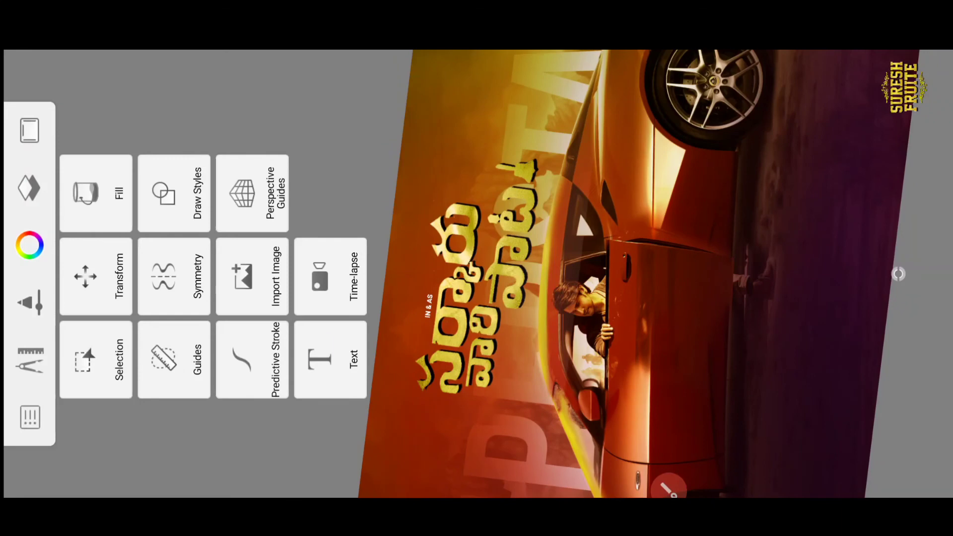
click(330, 359)
text(M)
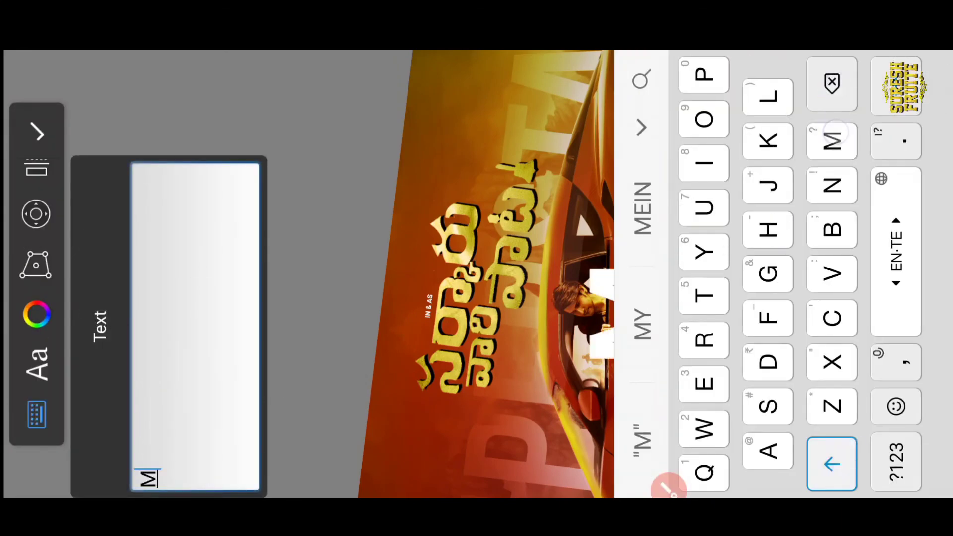
text(AHESH BABA)
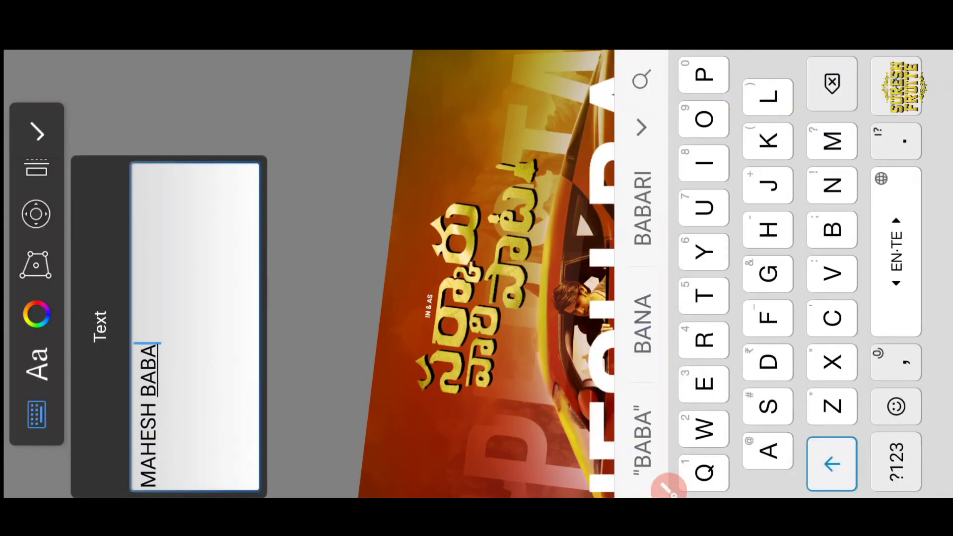
key(BackSpace)
text(U)
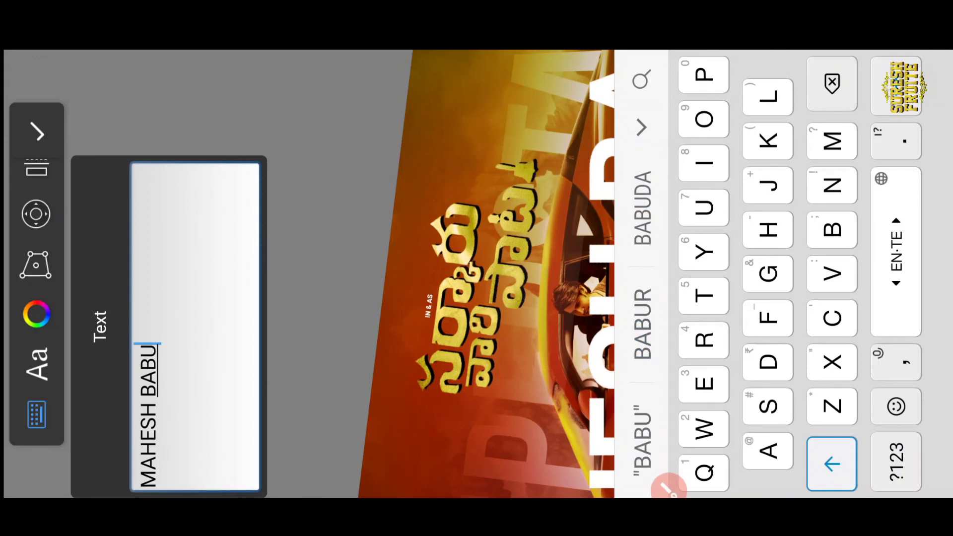
key(Return)
drag(736, 194, 584, 218)
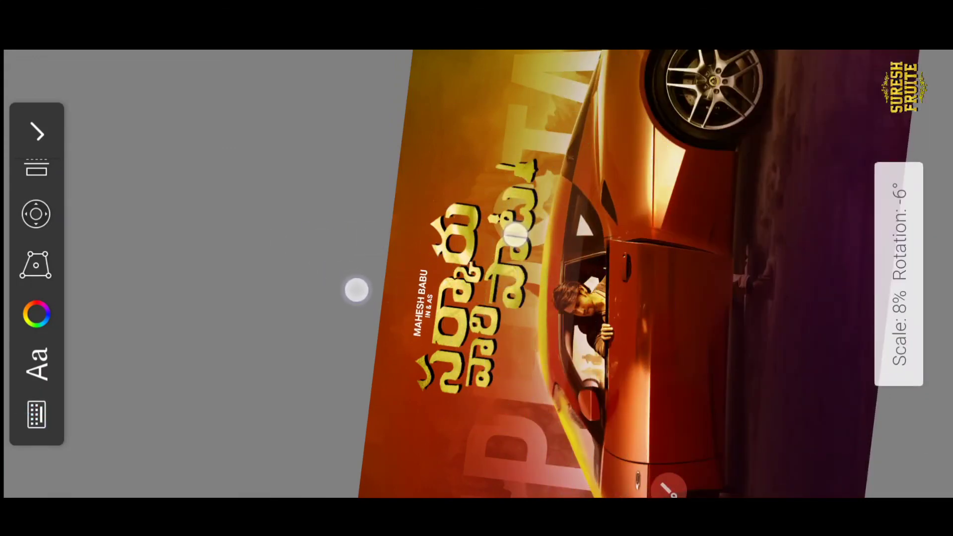
drag(356, 288, 361, 267)
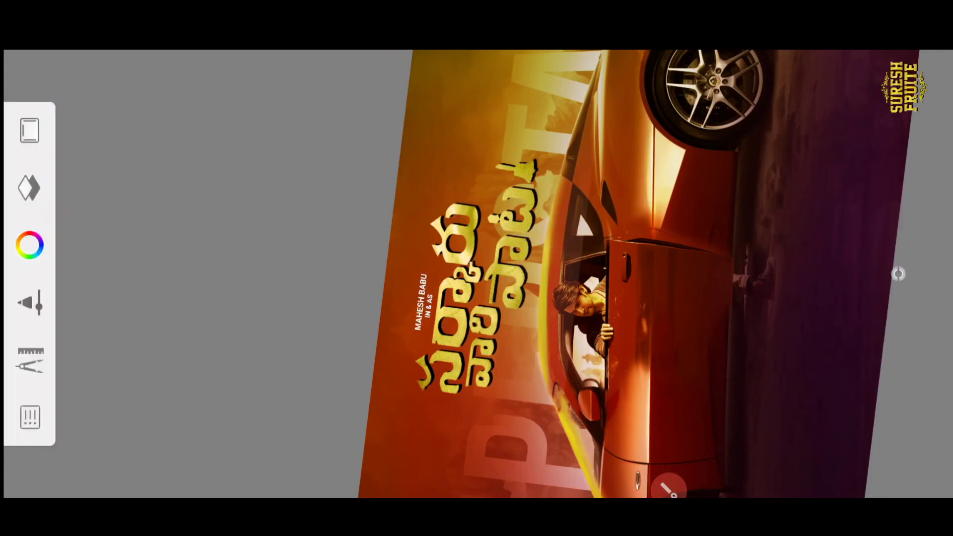
drag(532, 273, 655, 130)
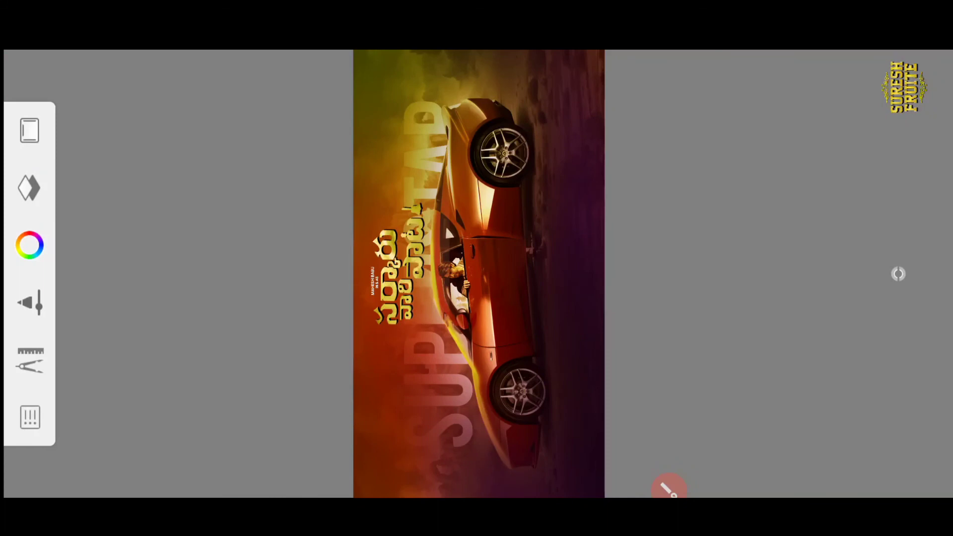
mouse_move(297, 216)
mouse_down()
mouse_move(278, 216)
mouse_move(390, 253)
mouse_up()
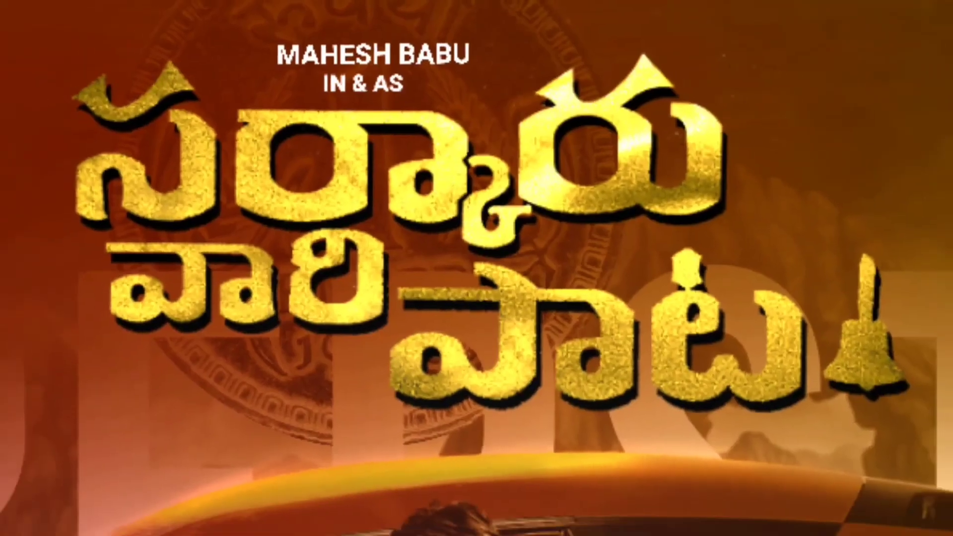